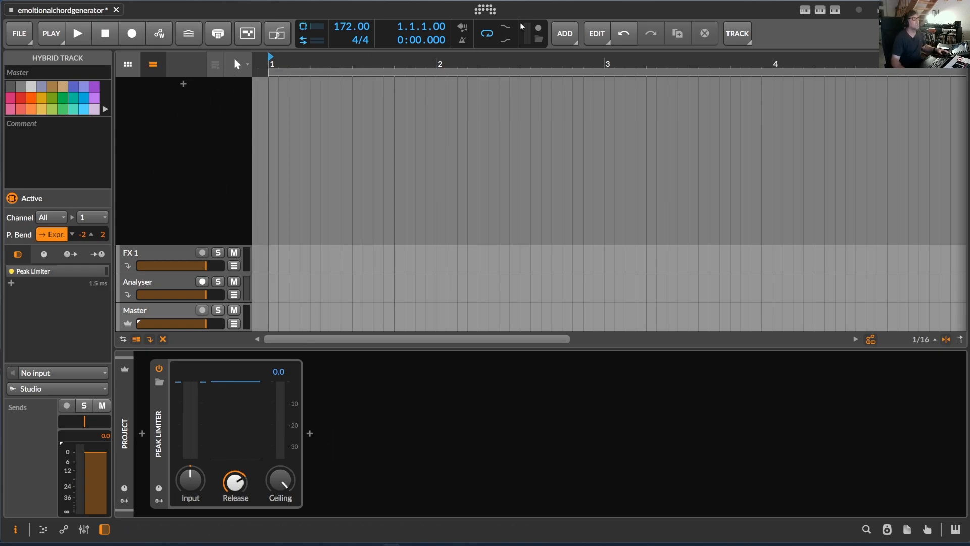
Step: Review the configured controllers in the application settings, including the EmotionalChordGenerator script, and close the settings
{"action": "left_click", "coordinate": [485, 9]}
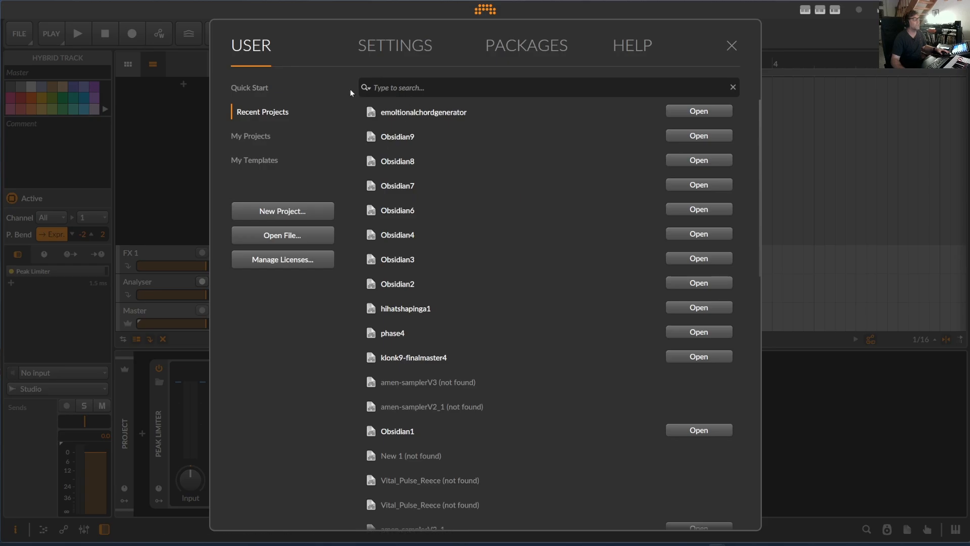
{"action": "left_click", "coordinate": [384, 62]}
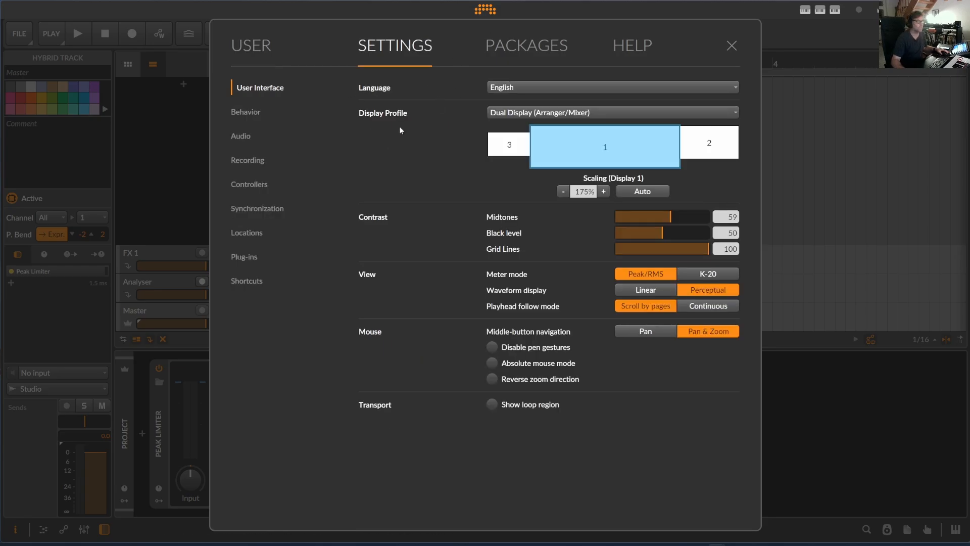
{"action": "left_click", "coordinate": [255, 184]}
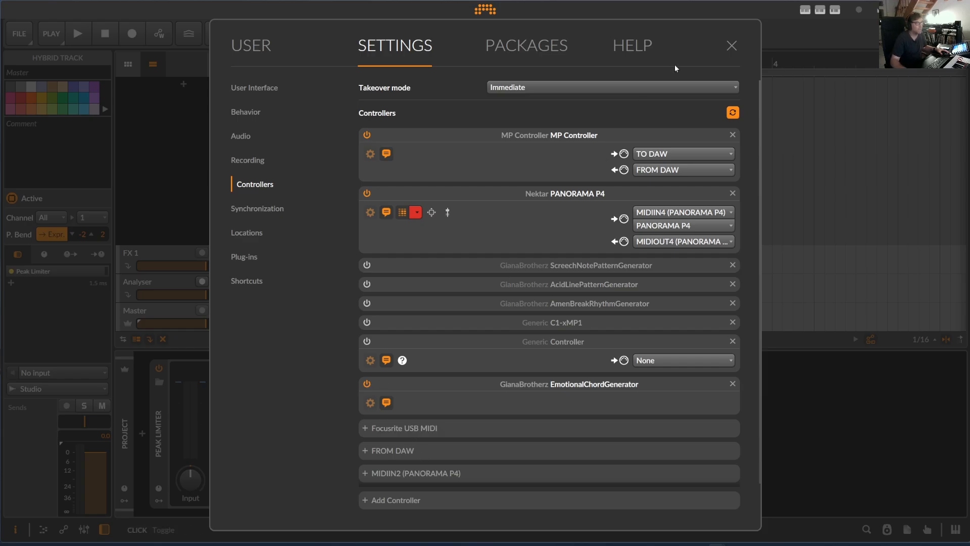
{"action": "left_click", "coordinate": [731, 46]}
Step: Look through the controller popups of EmotionalChordGenerator, MP Controller and PANORAMA P4
{"action": "left_click", "coordinate": [838, 14]}
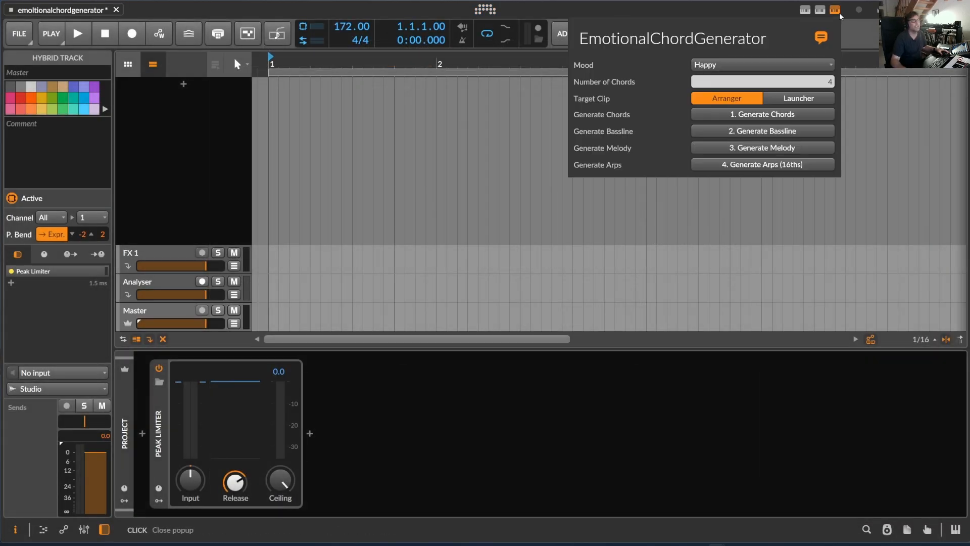
{"action": "left_click", "coordinate": [835, 12]}
{"action": "left_click", "coordinate": [820, 9]}
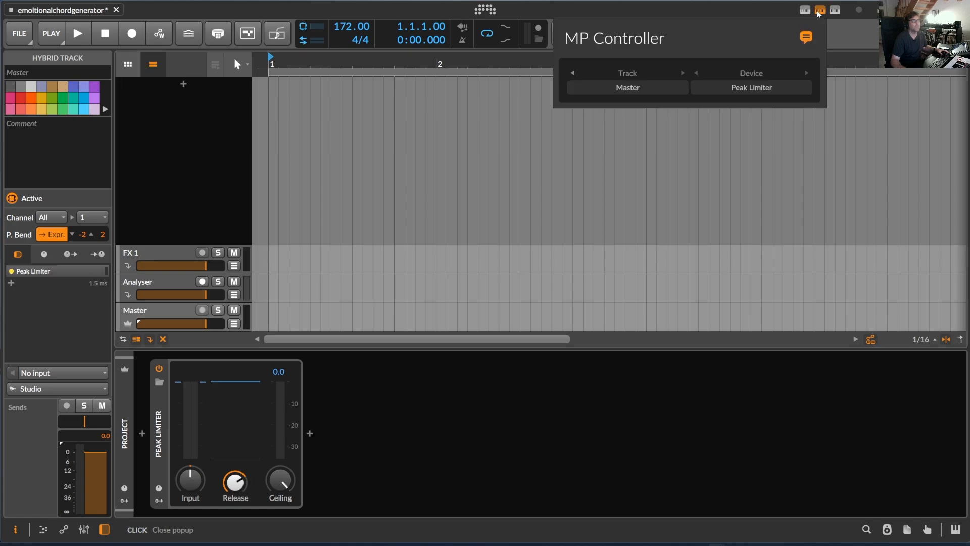
{"action": "left_click", "coordinate": [820, 9]}
{"action": "left_click", "coordinate": [805, 11]}
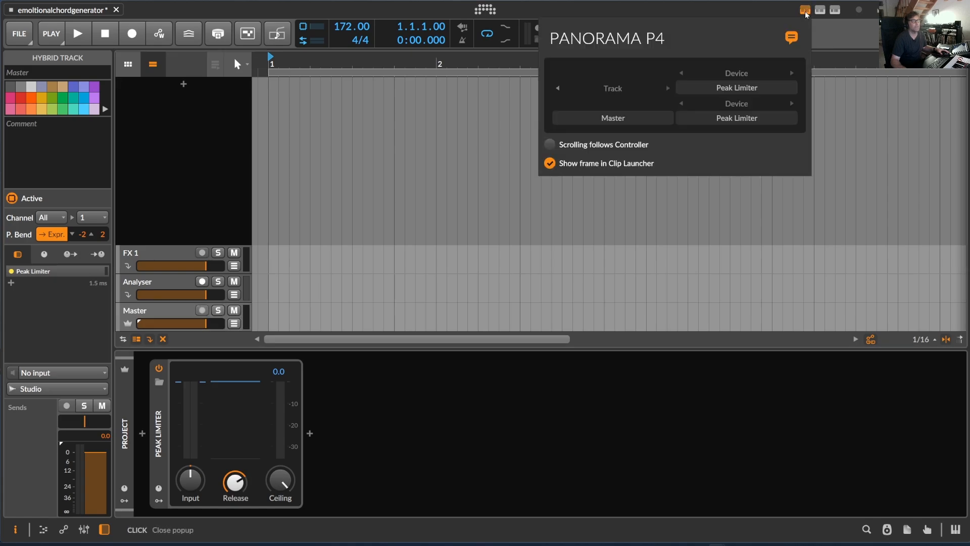
{"action": "left_click", "coordinate": [806, 11]}
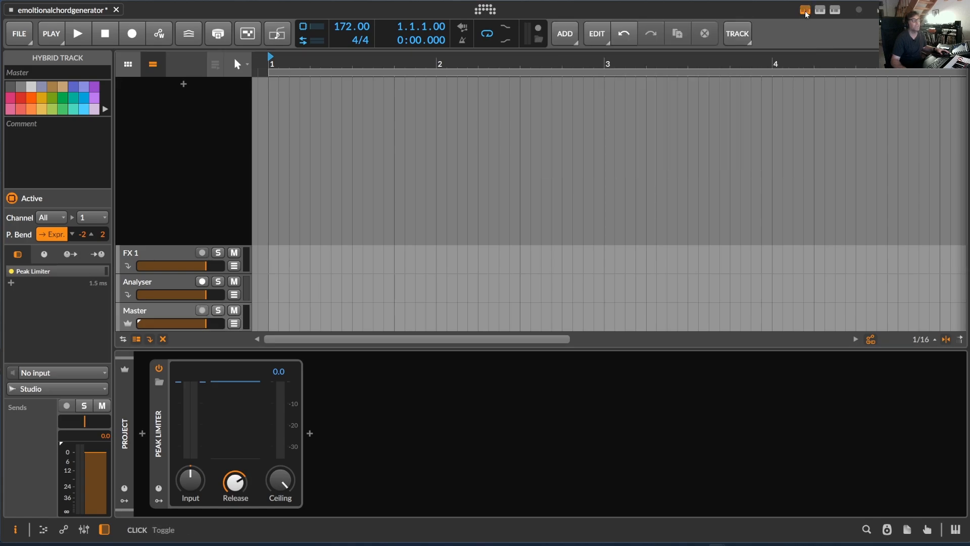
Step: Examine the available moods in EmotionalChordGenerator and set the mood to Sad
{"action": "left_click", "coordinate": [835, 11]}
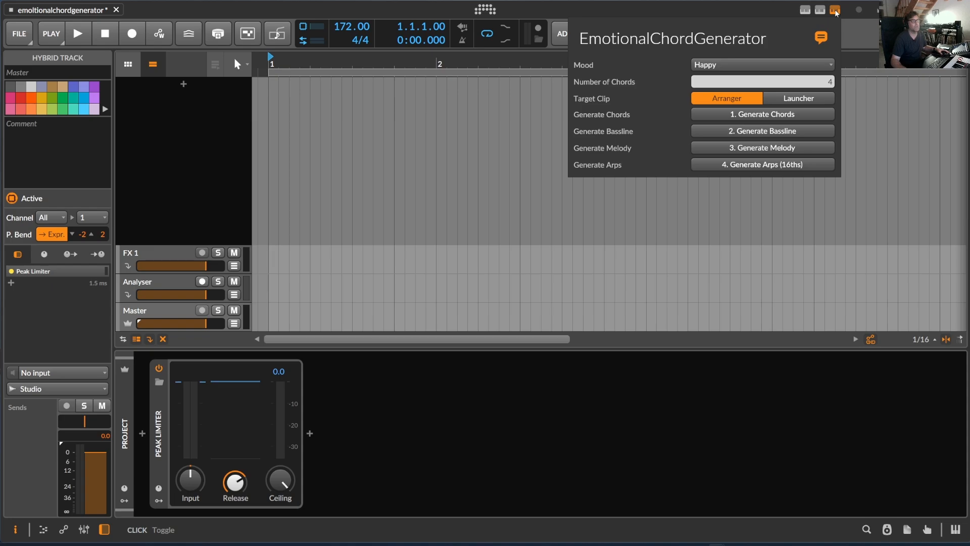
{"action": "left_click", "coordinate": [724, 65]}
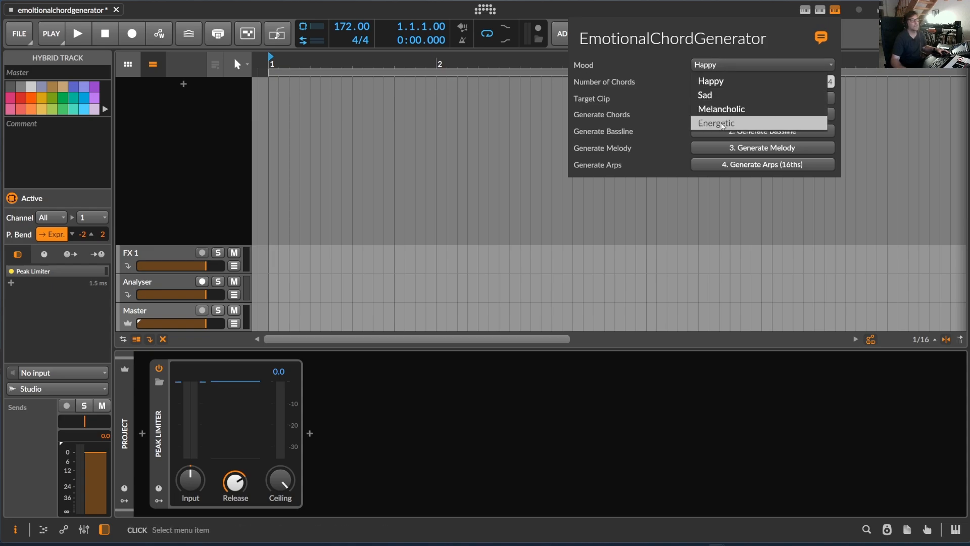
{"action": "left_click", "coordinate": [658, 65]}
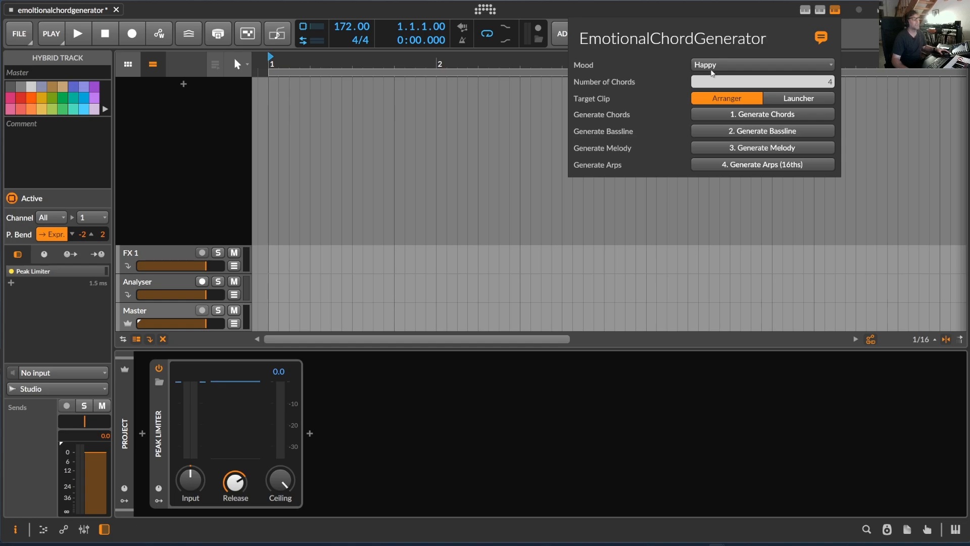
{"action": "left_click", "coordinate": [730, 66]}
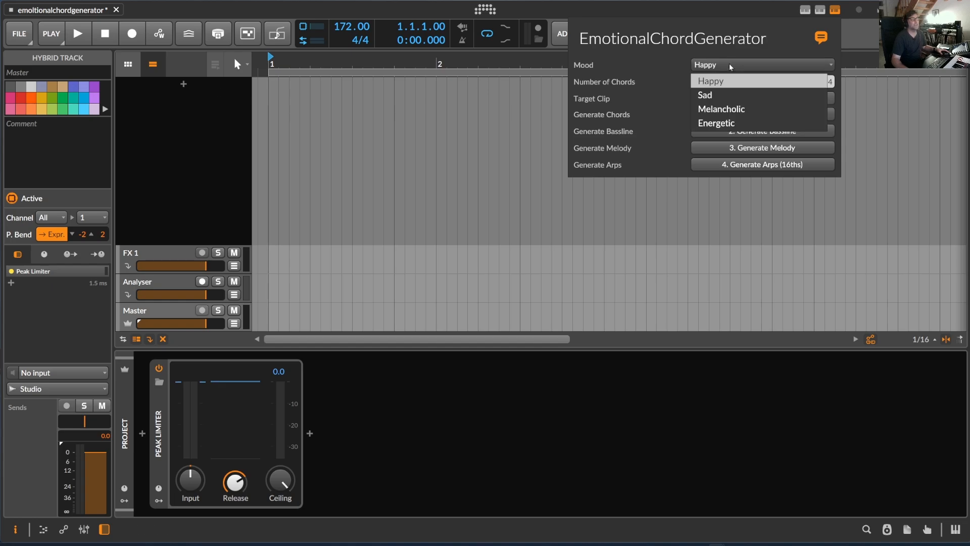
{"action": "left_click", "coordinate": [717, 99]}
{"action": "left_click", "coordinate": [289, 97]}
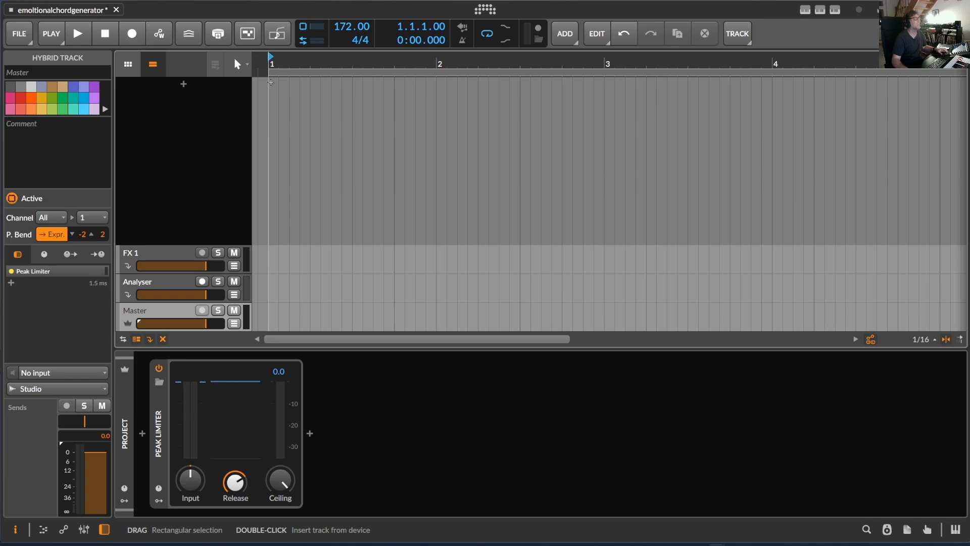
Step: Create an instrument track with the Polymer synth and a two-bar clip at bar 1 of the arranger
{"action": "key", "text": "3"}
{"action": "left_click", "coordinate": [271, 82]}
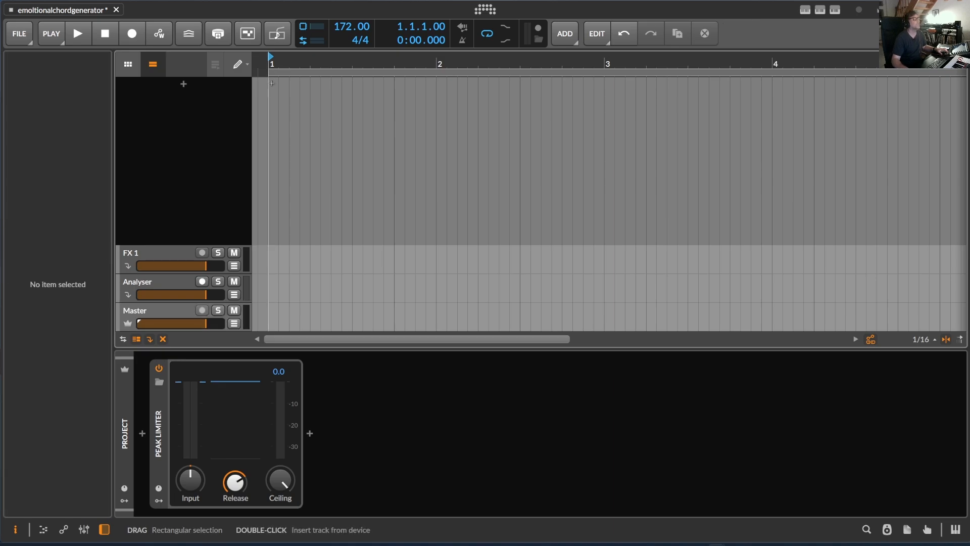
{"action": "double_click", "coordinate": [271, 82]}
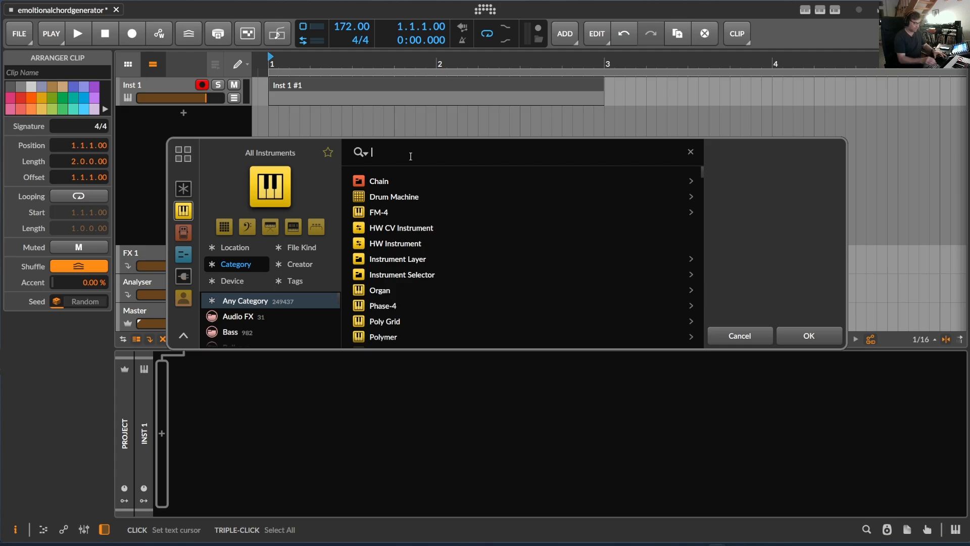
{"action": "type", "text": "pol"}
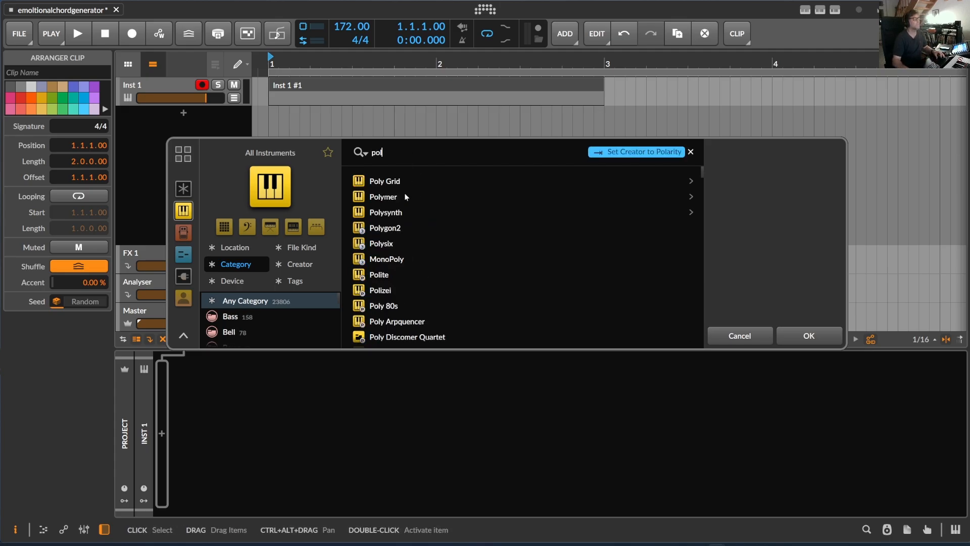
{"action": "left_click", "coordinate": [404, 193]}
{"action": "left_click", "coordinate": [808, 336]}
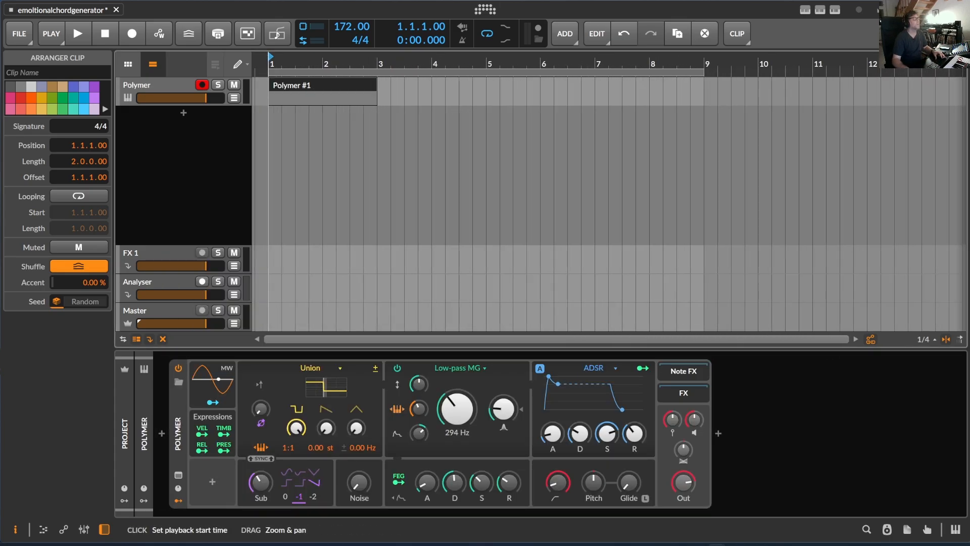
Step: Load the String Machine preset into the new track's Polymer
{"action": "left_click", "coordinate": [167, 85]}
{"action": "left_click_drag", "start_coordinate": [269, 63], "coordinate": [258, 51]}
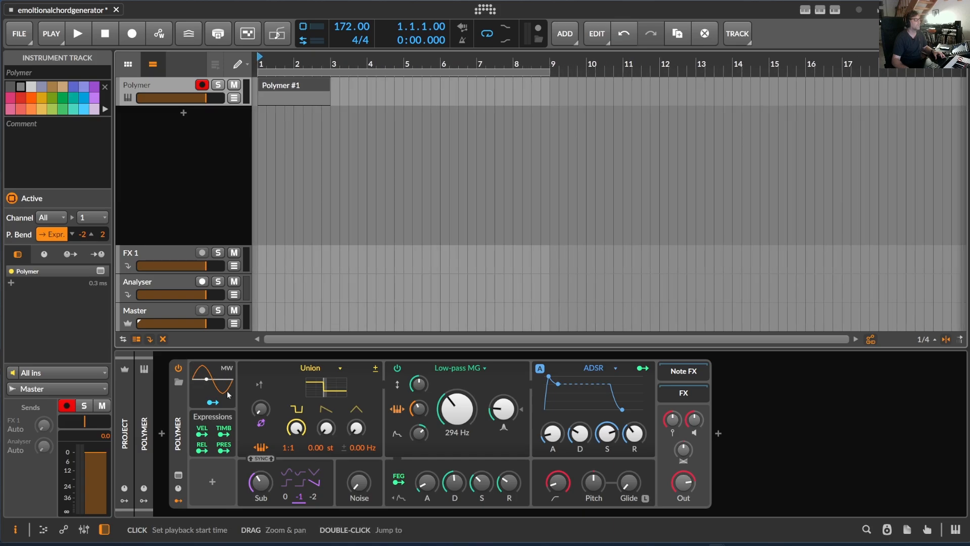
{"action": "left_click", "coordinate": [179, 381]}
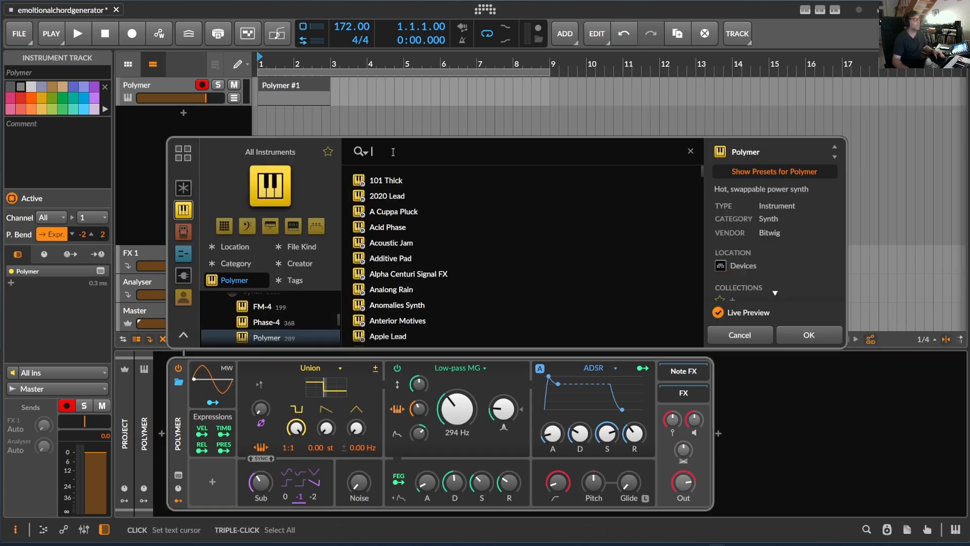
{"action": "type", "text": "s"}
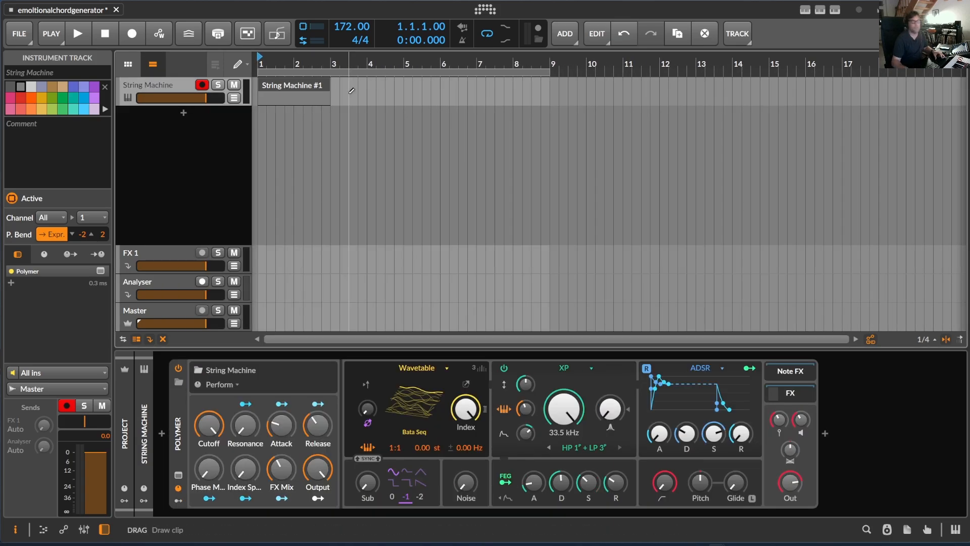
Step: Generate a four-chord progression in the String Machine clip with EmotionalChordGenerator
{"action": "left_click", "coordinate": [279, 86]}
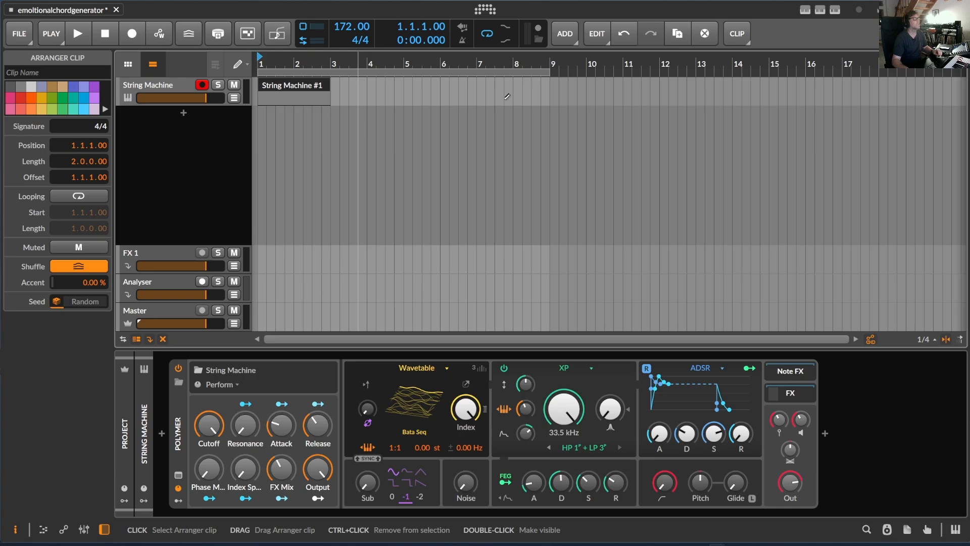
{"action": "left_click", "coordinate": [835, 11]}
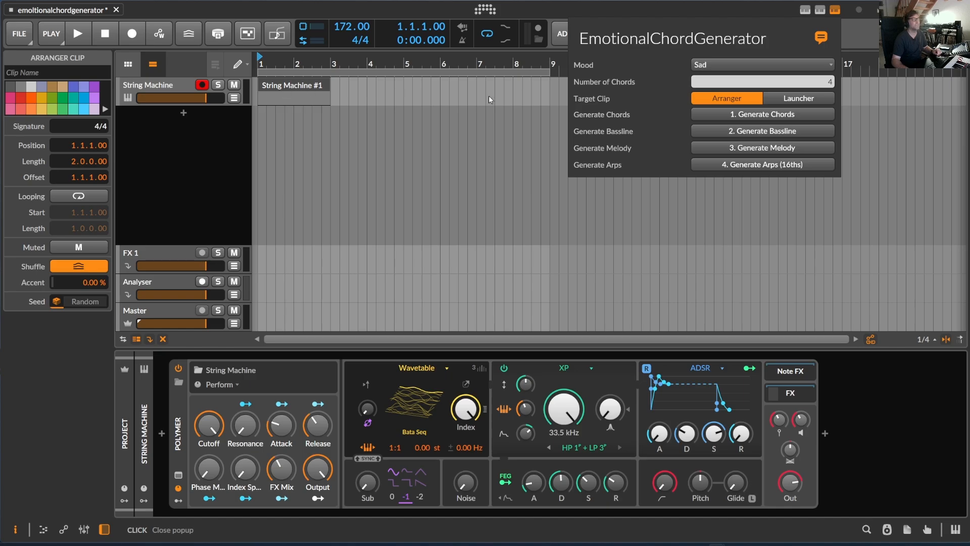
{"action": "left_click", "coordinate": [776, 116]}
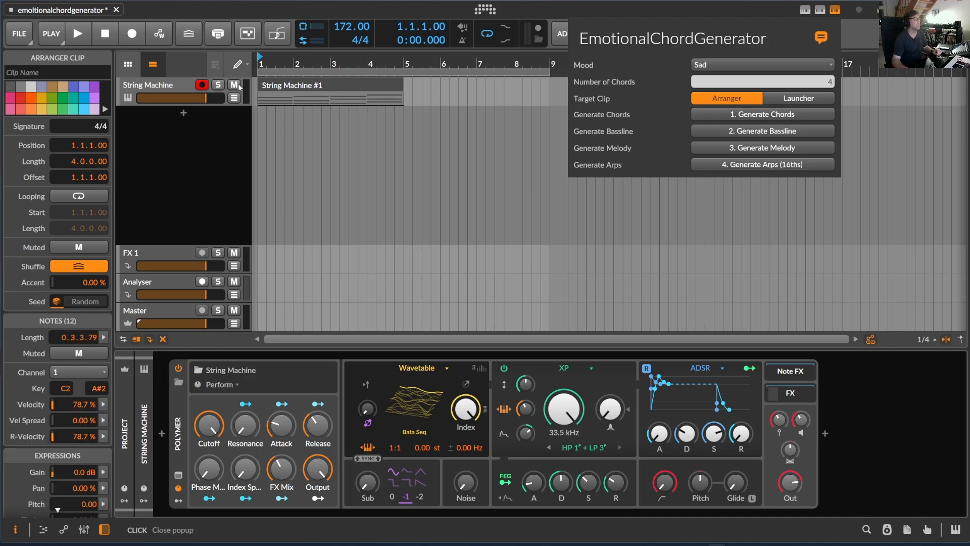
{"action": "left_click", "coordinate": [262, 64]}
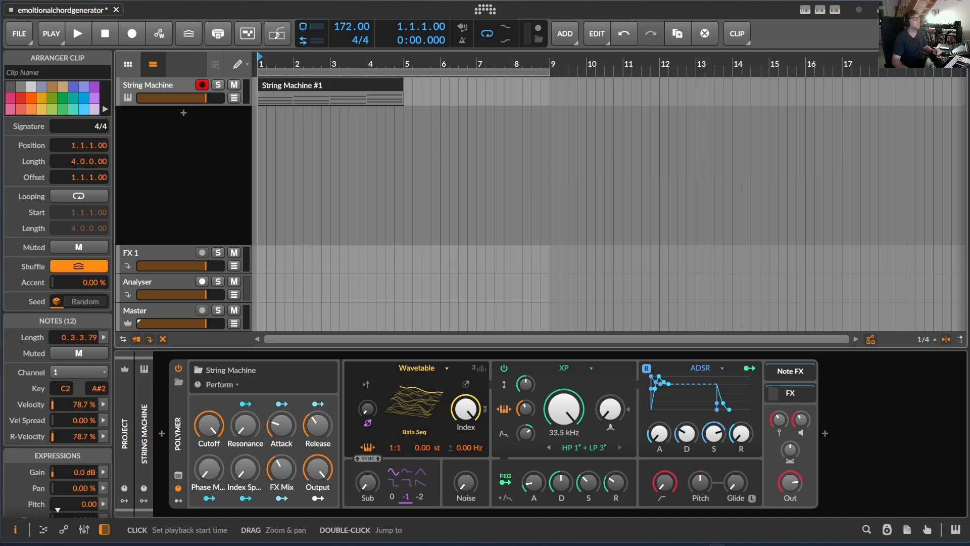
Step: Enlarge the String Machine track's height and shorten the arranger loop to the clip's four bars
{"action": "left_click", "coordinate": [206, 109]}
{"action": "left_click_drag", "start_coordinate": [206, 109], "coordinate": [205, 215]}
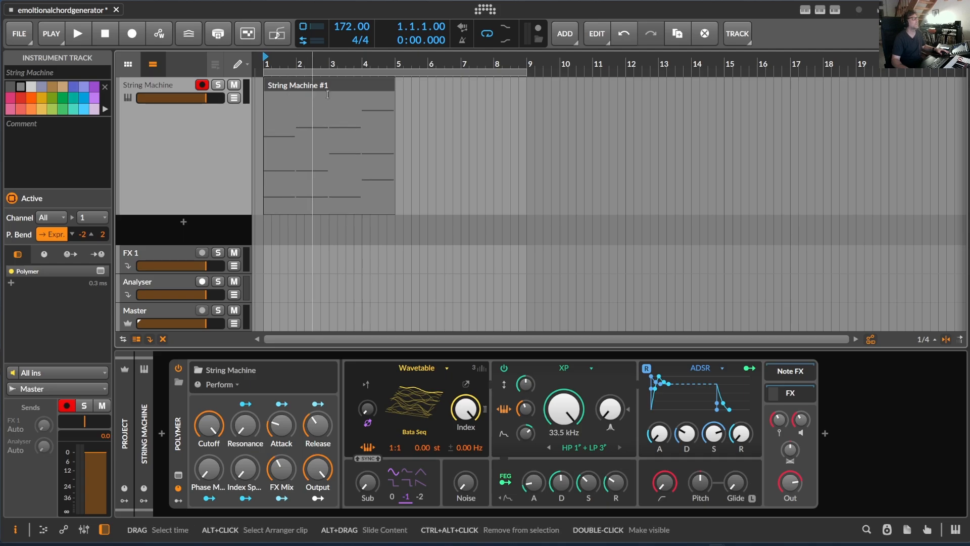
{"action": "left_click_drag", "start_coordinate": [526, 72], "coordinate": [394, 72]}
Step: Play the chord loop and raise the decay, sustain and release of Polymer's ADSR amp envelope
{"action": "key", "text": "space"}
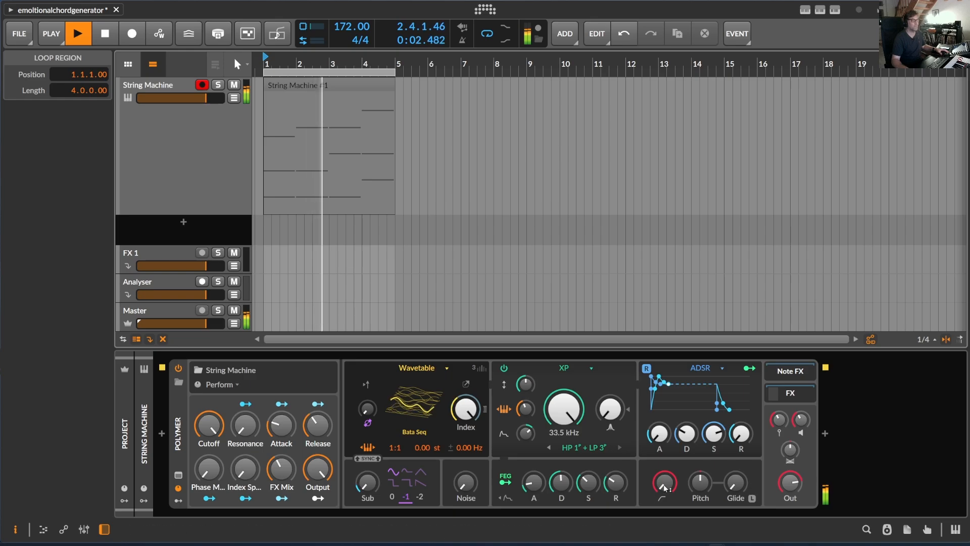
{"action": "left_click_drag", "start_coordinate": [662, 438], "coordinate": [662, 410]}
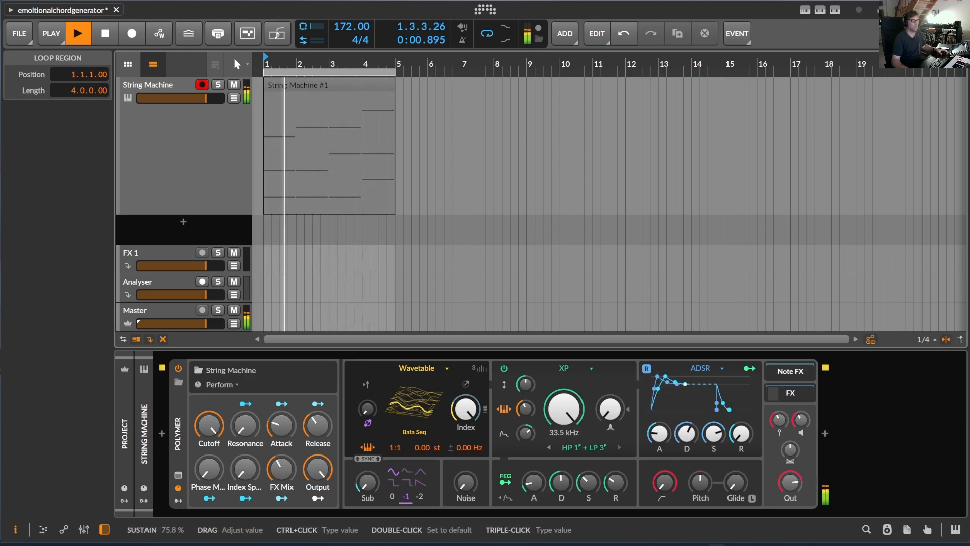
{"action": "left_click_drag", "start_coordinate": [726, 438], "coordinate": [741, 402]}
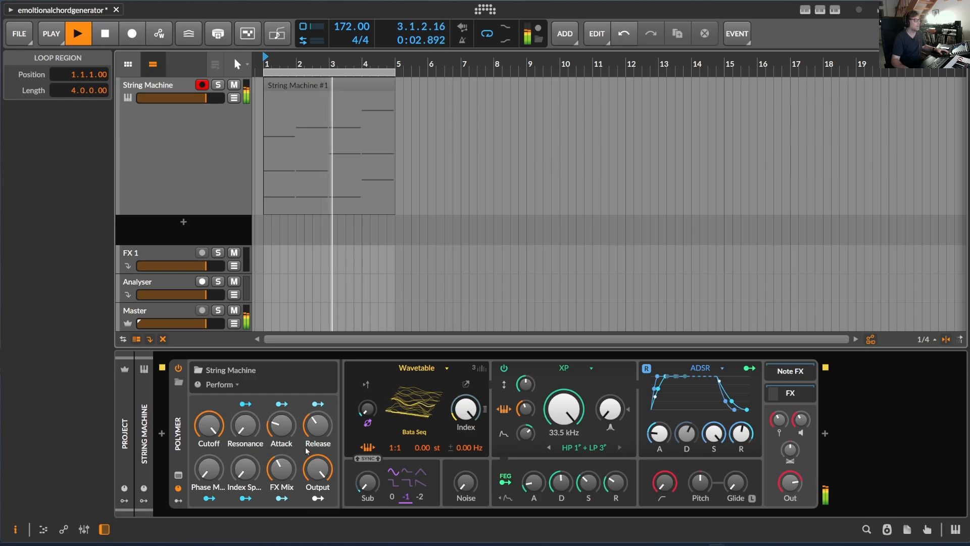
Step: Raise the preset's Resonance control, set its Release control to 59.0 %, and stop playback
{"action": "left_click_drag", "start_coordinate": [246, 428], "coordinate": [245, 408]}
{"action": "mouse_move", "coordinate": [317, 424]}
{"action": "left_mouse_down"}
{"action": "mouse_move", "coordinate": [318, 410]}
{"action": "mouse_move", "coordinate": [328, 437]}
{"action": "left_mouse_up"}
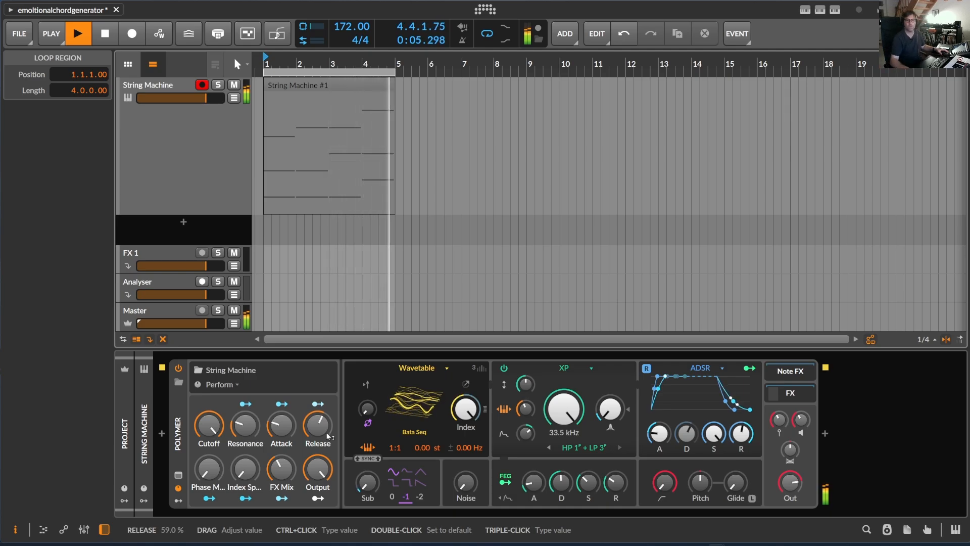
{"action": "key", "text": "space"}
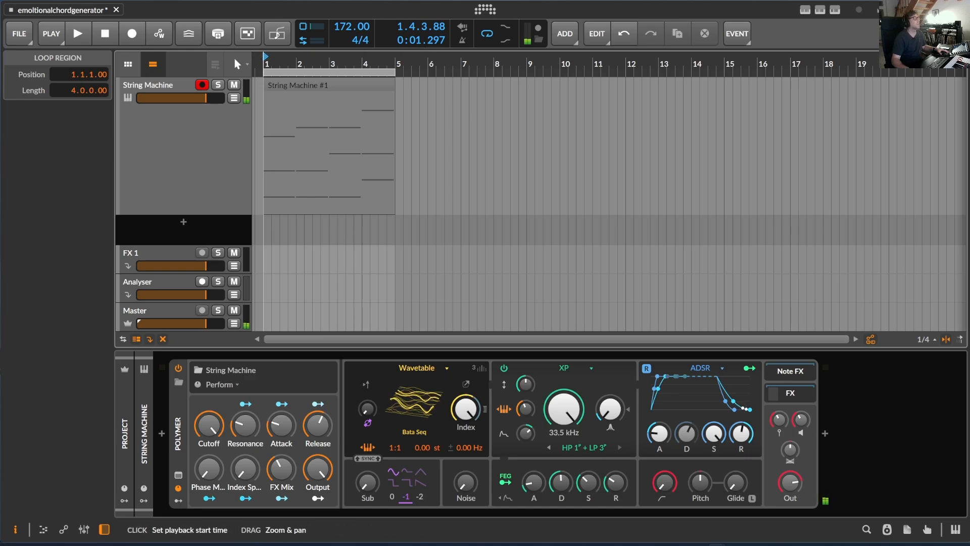
Step: Replace the clip's notes with a newly generated Sad progression of four chords
{"action": "mouse_move", "coordinate": [274, 63]}
{"action": "left_mouse_down"}
{"action": "mouse_move", "coordinate": [274, 30]}
{"action": "mouse_move", "coordinate": [274, 57]}
{"action": "left_mouse_up"}
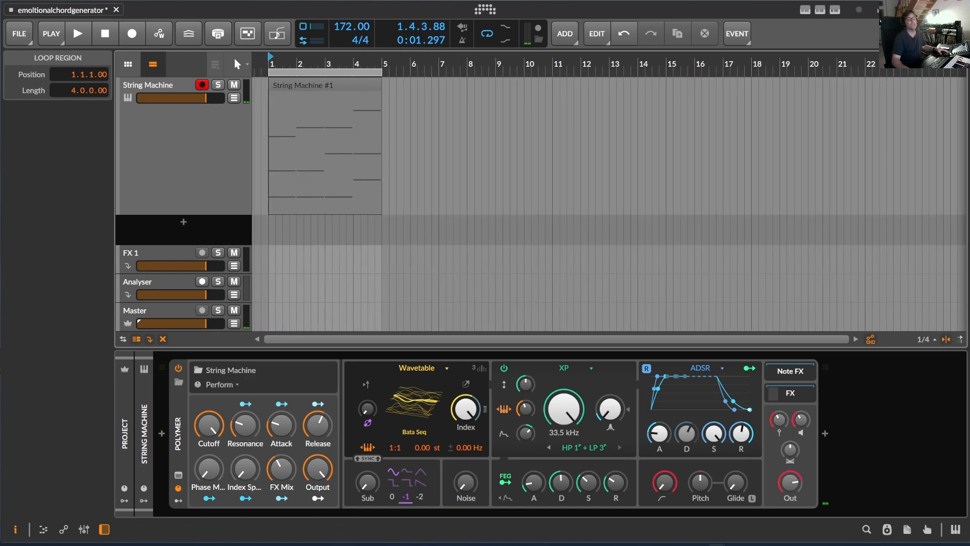
{"action": "left_click", "coordinate": [819, 11]}
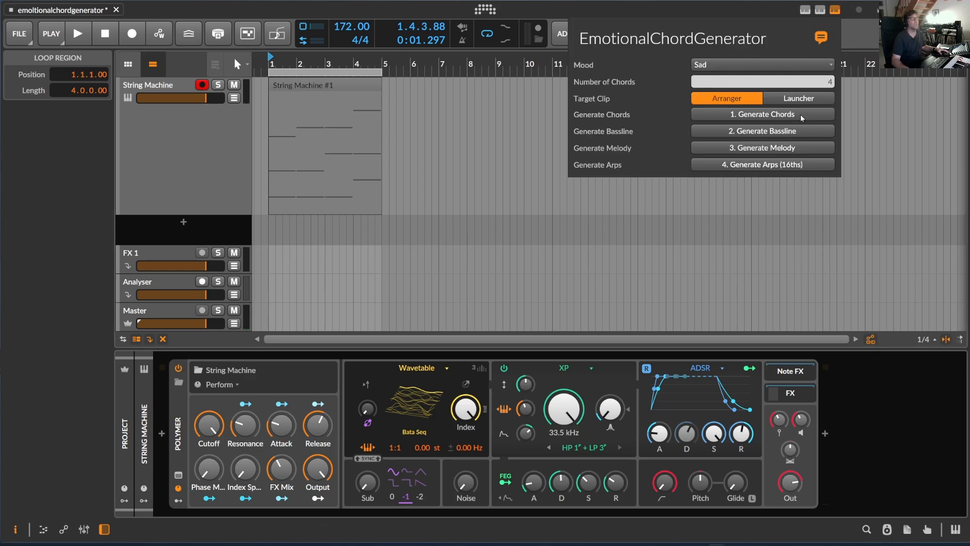
{"action": "left_click", "coordinate": [777, 115]}
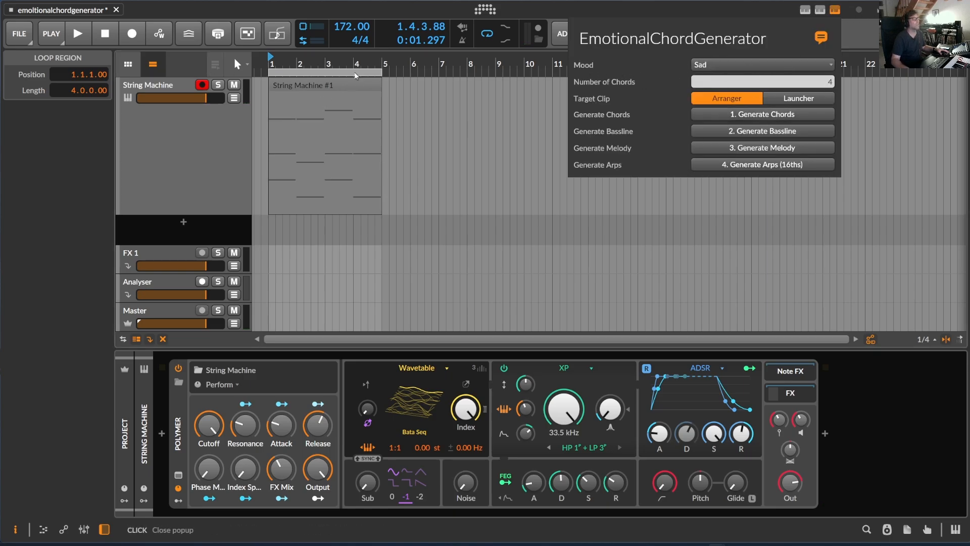
{"action": "left_click", "coordinate": [332, 62]}
Step: Play the new chords and adjust Polymer's filter envelope: attack 0.00 ms, longer decay, sustain 73.7 %
{"action": "key", "text": "space"}
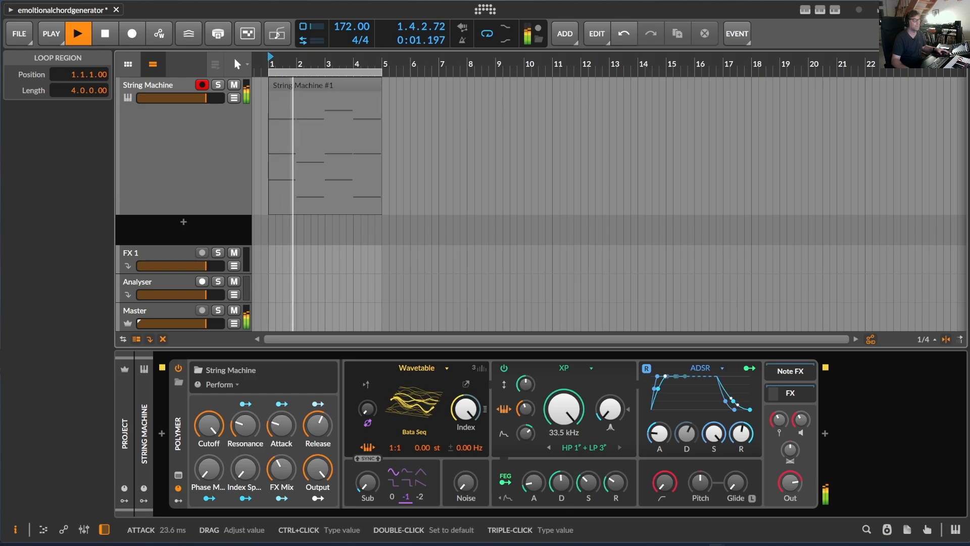
{"action": "left_click_drag", "start_coordinate": [534, 482], "coordinate": [534, 493]}
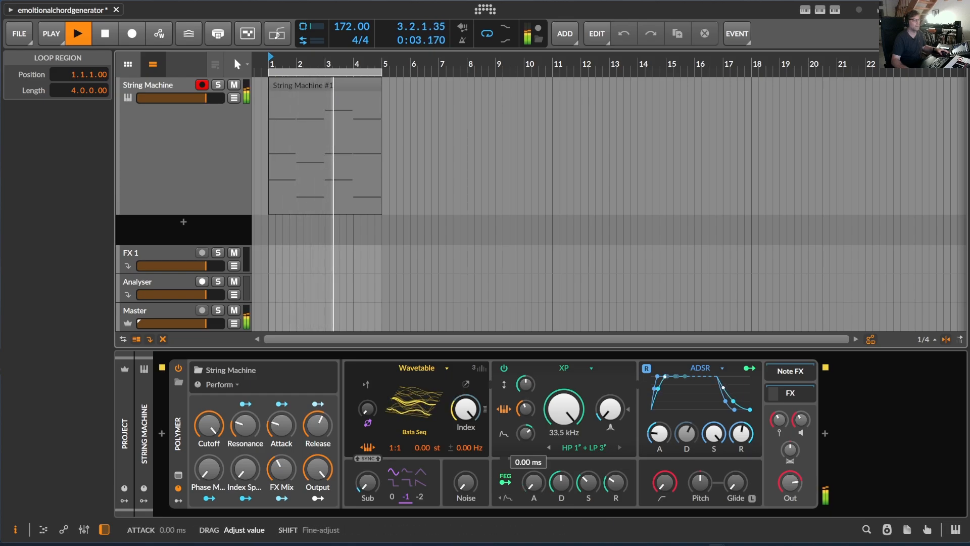
{"action": "left_click_drag", "start_coordinate": [560, 486], "coordinate": [560, 472]}
{"action": "mouse_move", "coordinate": [587, 486]}
{"action": "left_mouse_down"}
{"action": "mouse_move", "coordinate": [588, 461]}
{"action": "mouse_move", "coordinate": [613, 434]}
{"action": "mouse_move", "coordinate": [613, 509]}
{"action": "mouse_move", "coordinate": [584, 471]}
{"action": "left_mouse_up"}
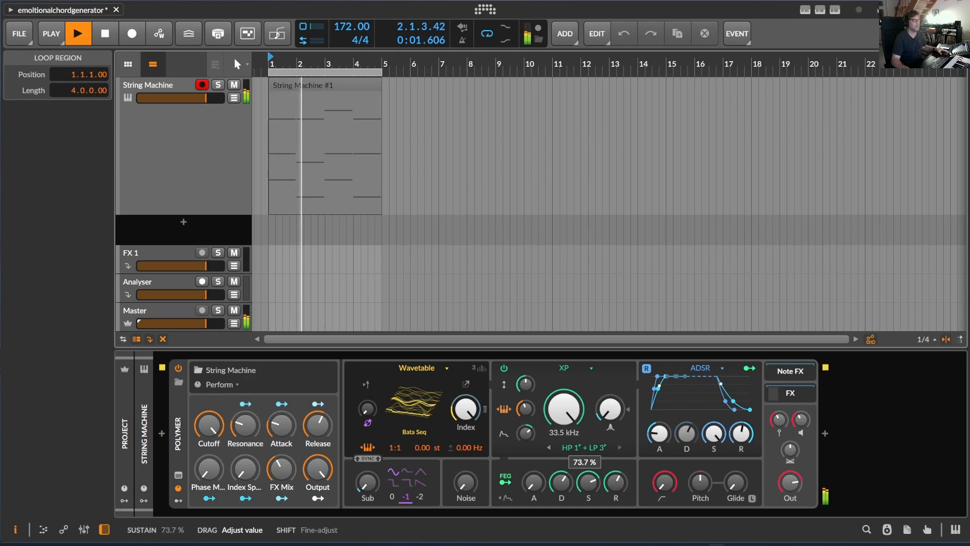
Step: Generate a Sad bassline in the String Machine arranger clip, following the four chords
{"action": "mouse_move", "coordinate": [564, 408]}
{"action": "left_mouse_down"}
{"action": "mouse_move", "coordinate": [564, 445]}
{"action": "mouse_move", "coordinate": [563, 407]}
{"action": "left_mouse_up"}
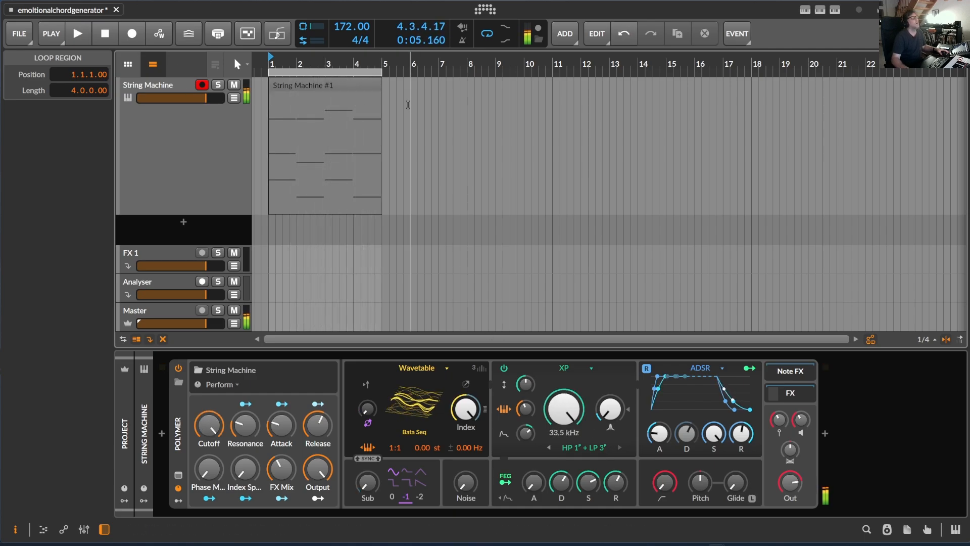
{"action": "left_click_drag", "start_coordinate": [316, 60], "coordinate": [301, 57]}
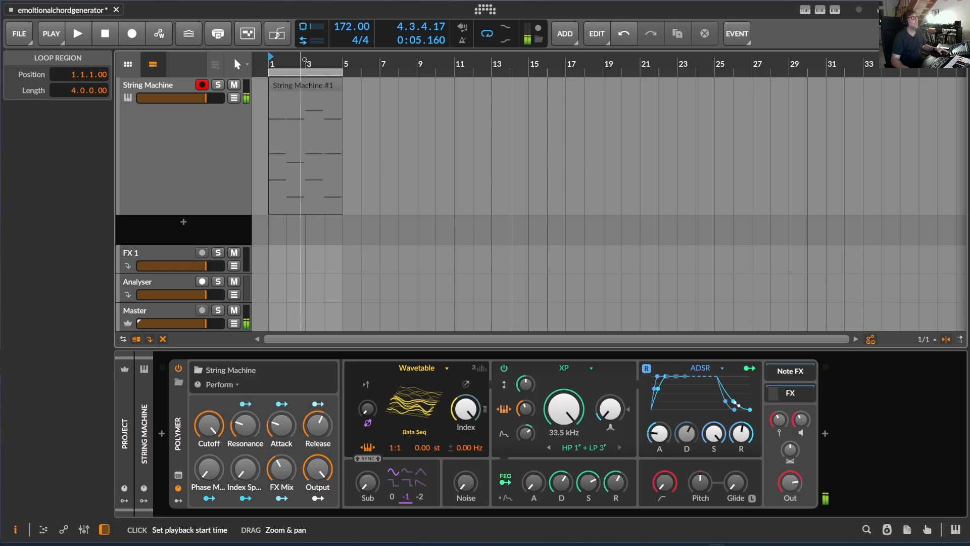
{"action": "left_click", "coordinate": [297, 84]}
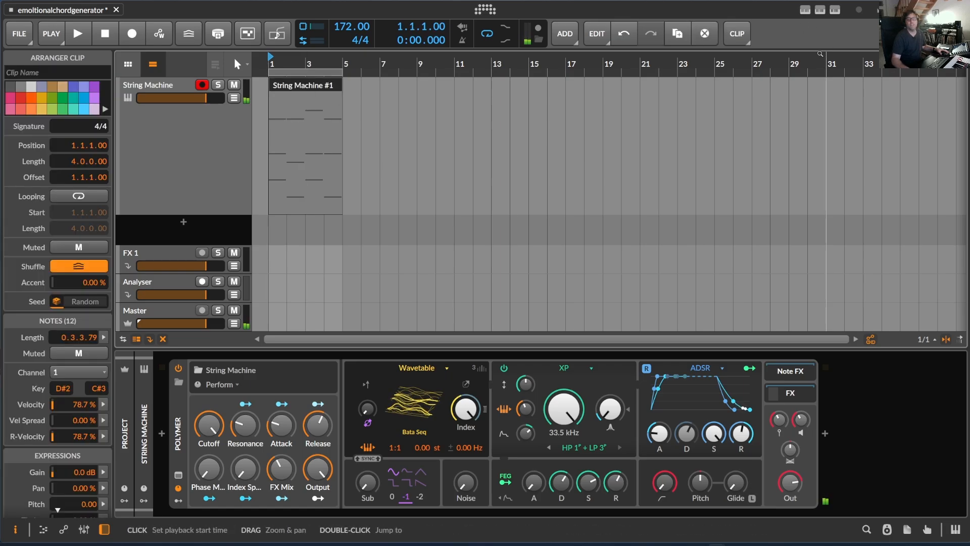
{"action": "left_click", "coordinate": [834, 9]}
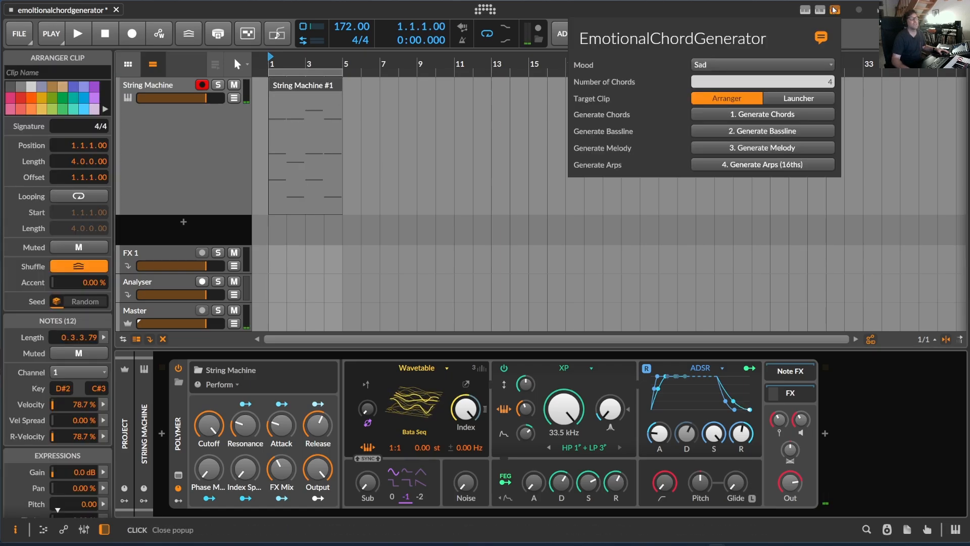
{"action": "left_click", "coordinate": [778, 132]}
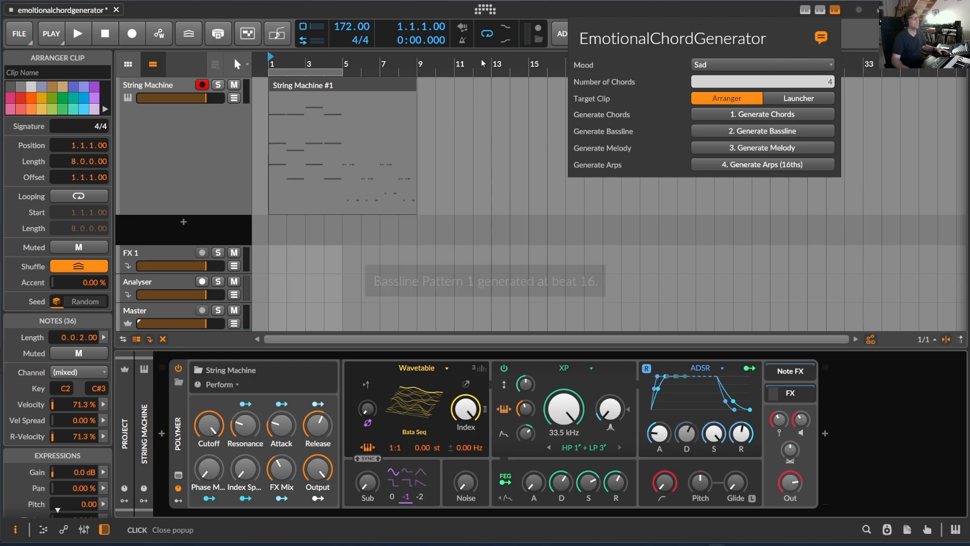
{"action": "left_click", "coordinate": [734, 14]}
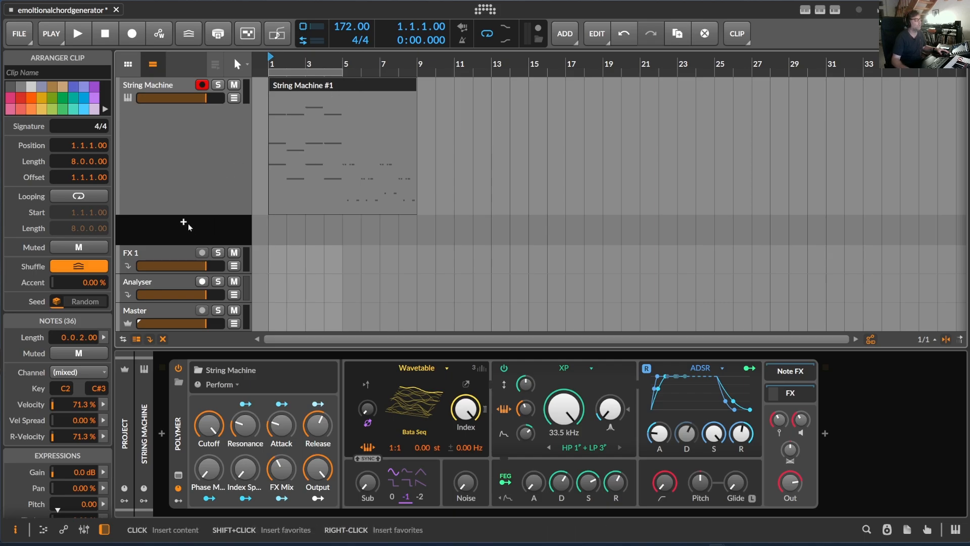
Step: Split the String Machine clip at bar 5 and move the bassline part to a new instrument track at bar 1
{"action": "key", "text": "5"}
{"action": "left_click", "coordinate": [342, 85]}
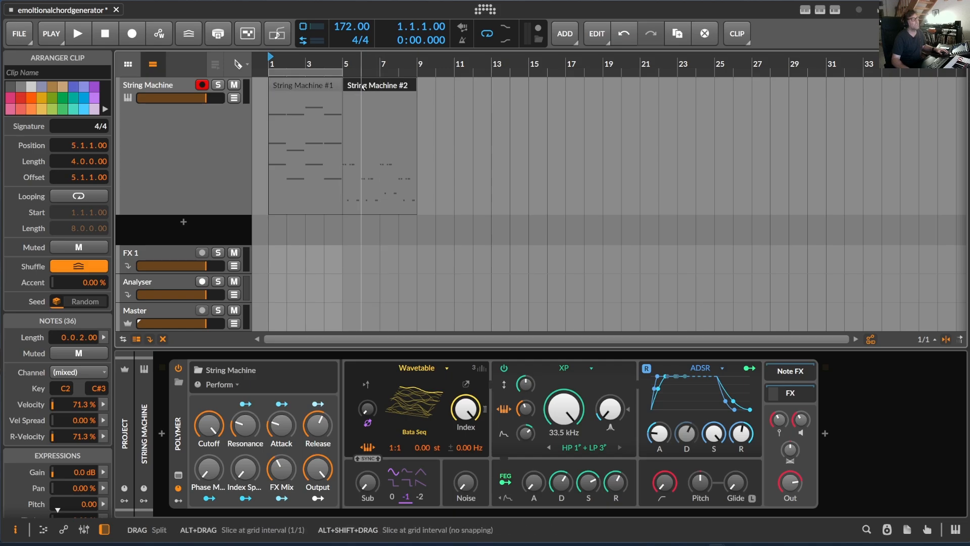
{"action": "key", "text": "1"}
{"action": "left_click_drag", "start_coordinate": [378, 88], "coordinate": [275, 266]}
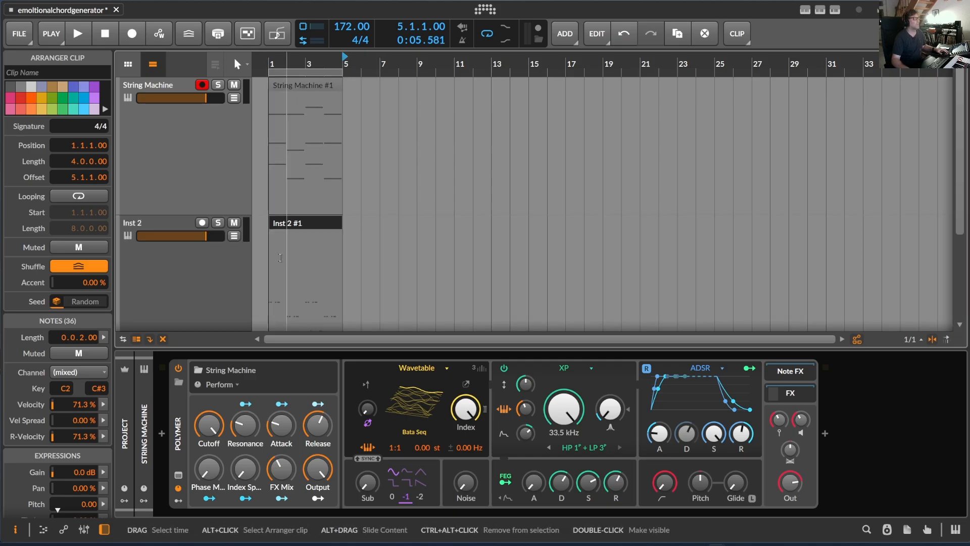
Step: Insert a Polymer synth on the new bassline track
{"action": "left_click", "coordinate": [155, 151]}
{"action": "left_click", "coordinate": [163, 433]}
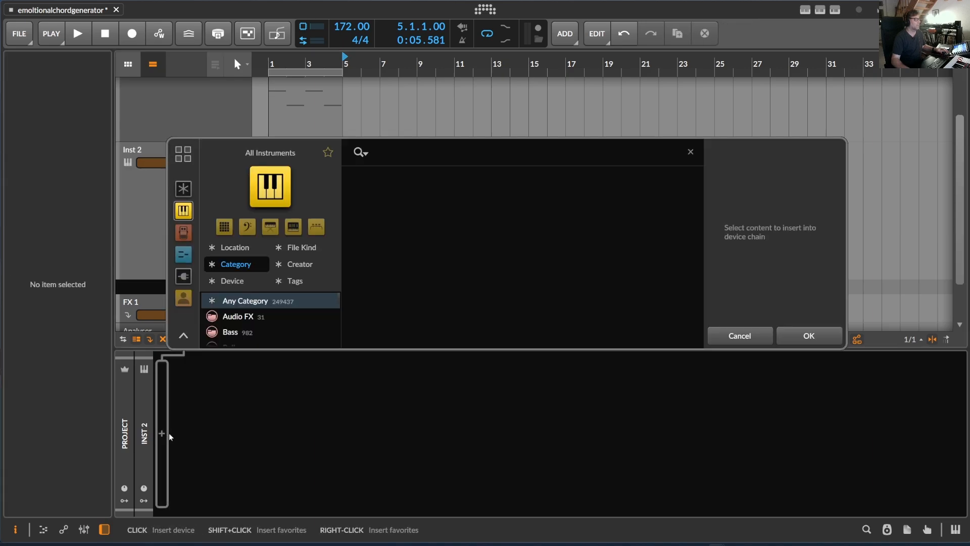
{"action": "type", "text": "poly"}
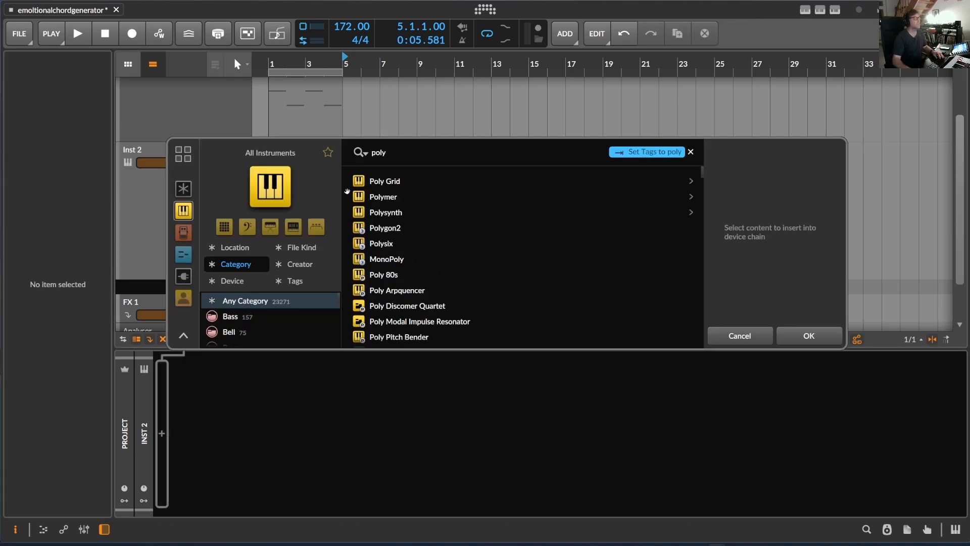
{"action": "left_click", "coordinate": [378, 195]}
{"action": "left_click", "coordinate": [807, 335]}
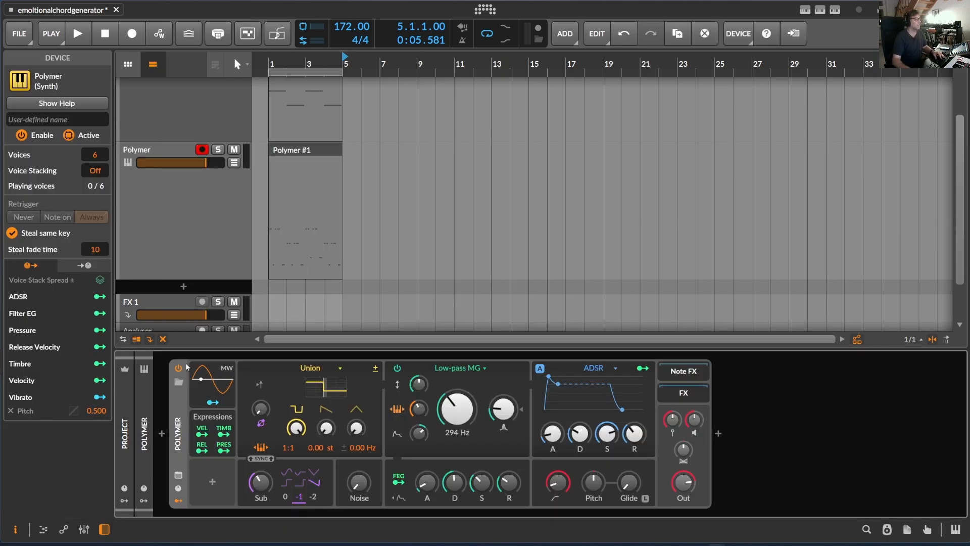
Step: Search Polymer's presets for "bass" and load the Deep bass preset
{"action": "left_click", "coordinate": [178, 381]}
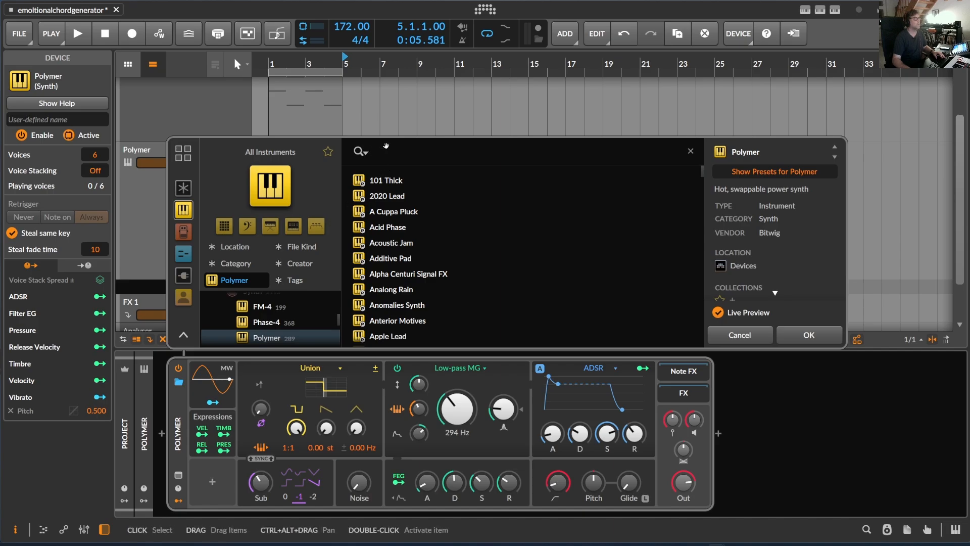
{"action": "type", "text": "bass"}
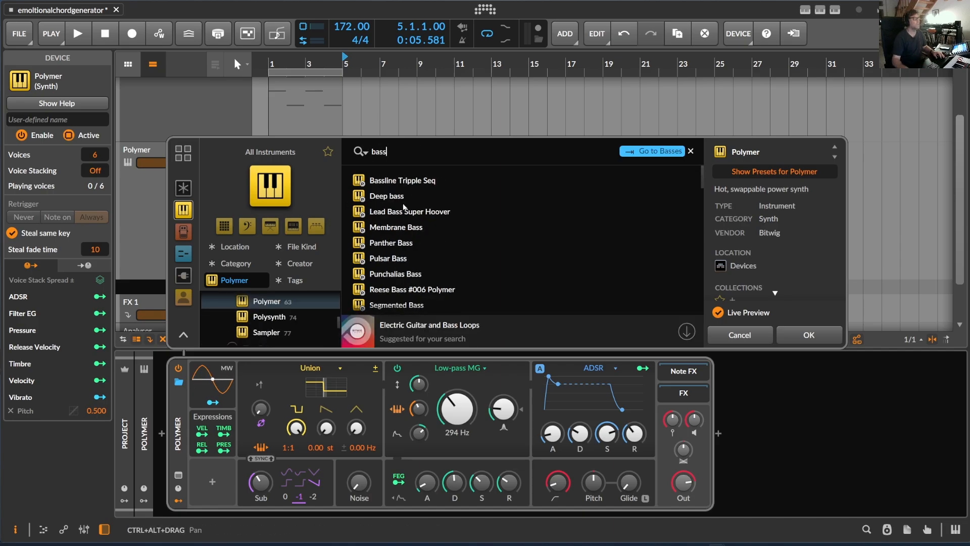
{"action": "left_click", "coordinate": [410, 208]}
{"action": "left_click", "coordinate": [410, 200]}
{"action": "left_click", "coordinate": [808, 335]}
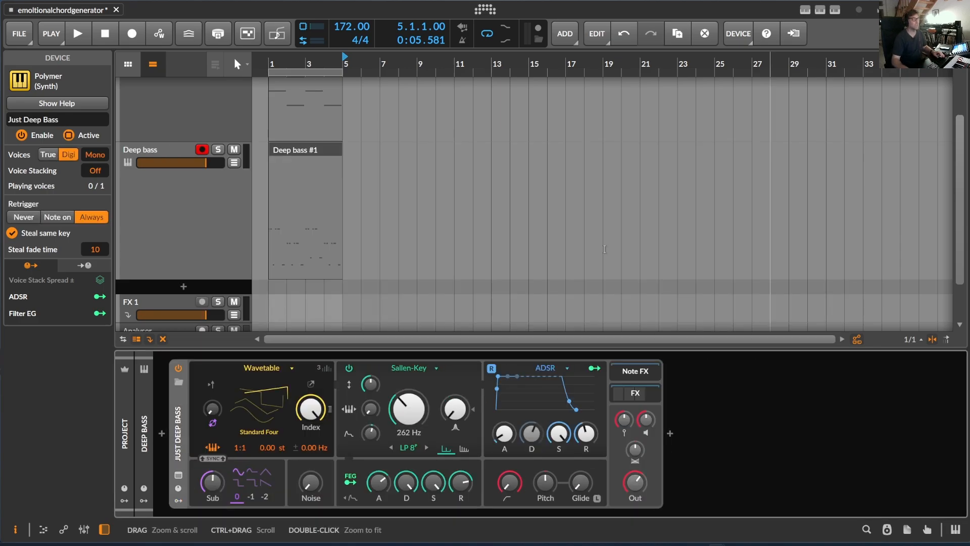
Step: Solo the Deep bass track and play its bassline from bar 1
{"action": "left_click", "coordinate": [218, 149]}
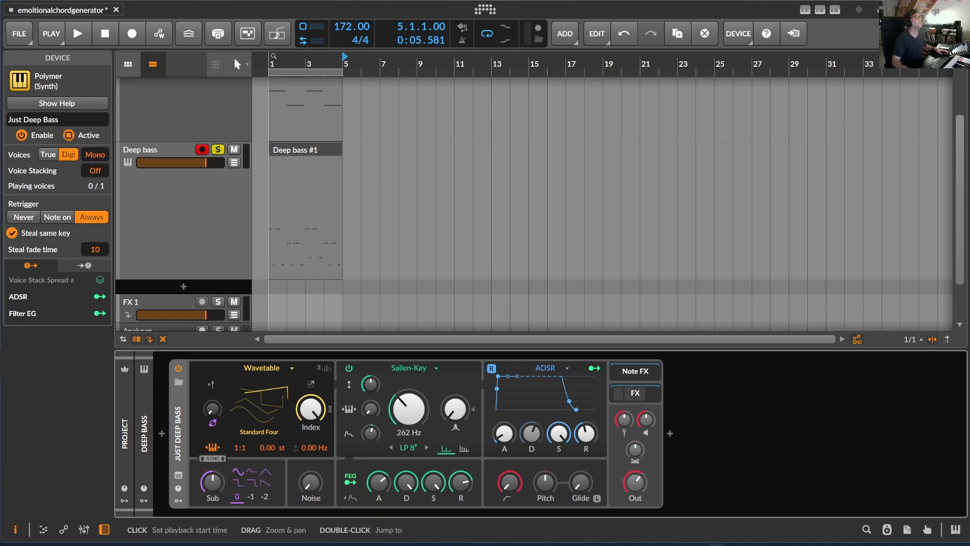
{"action": "key", "text": "space"}
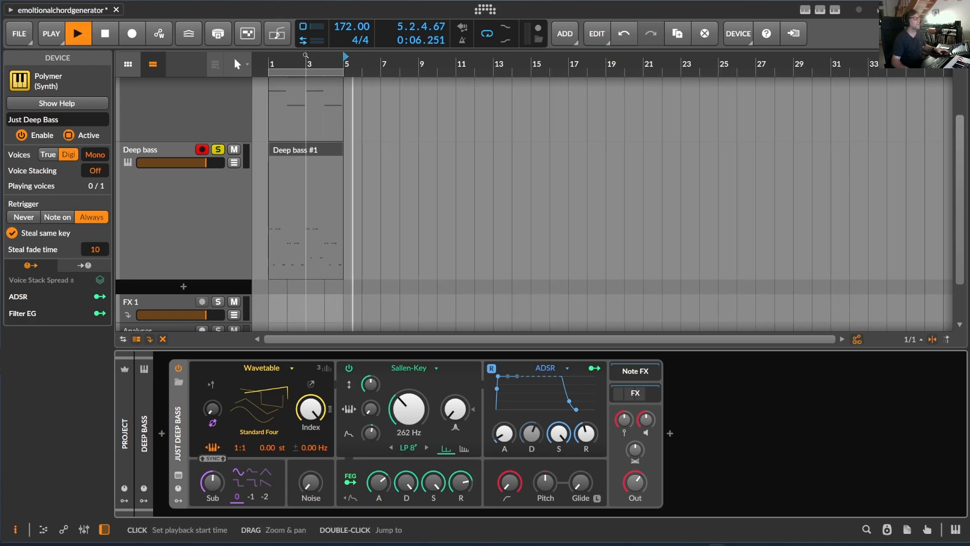
{"action": "key", "text": "space"}
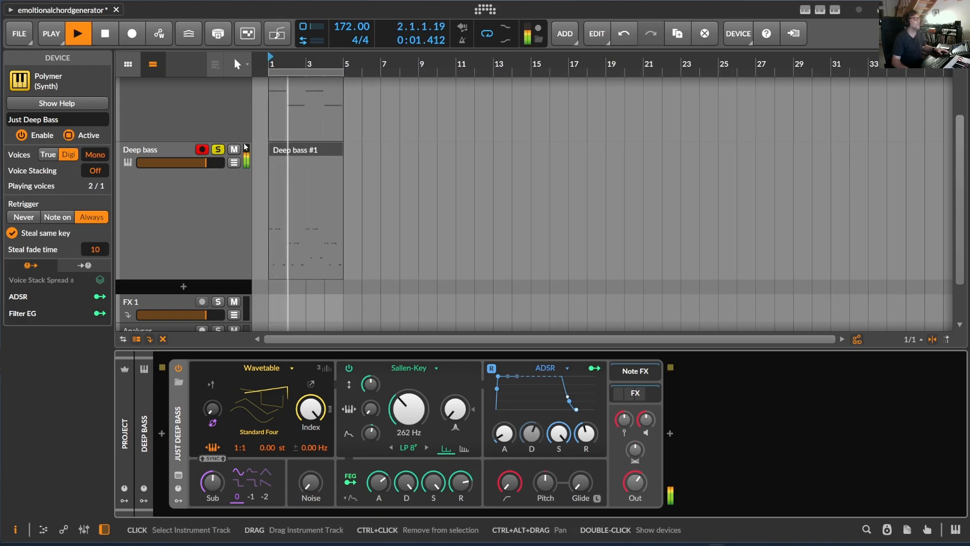
Step: Transpose all notes of the Deep bass clip down one octave in the note editor, then close the editor
{"action": "double_click", "coordinate": [295, 151]}
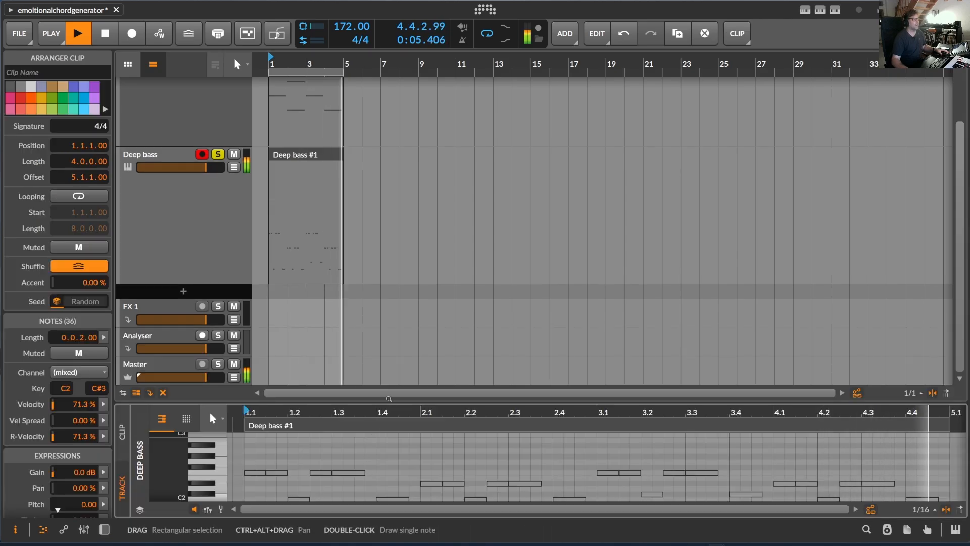
{"action": "left_click_drag", "start_coordinate": [384, 401], "coordinate": [384, 130]}
{"action": "left_click", "coordinate": [369, 182]}
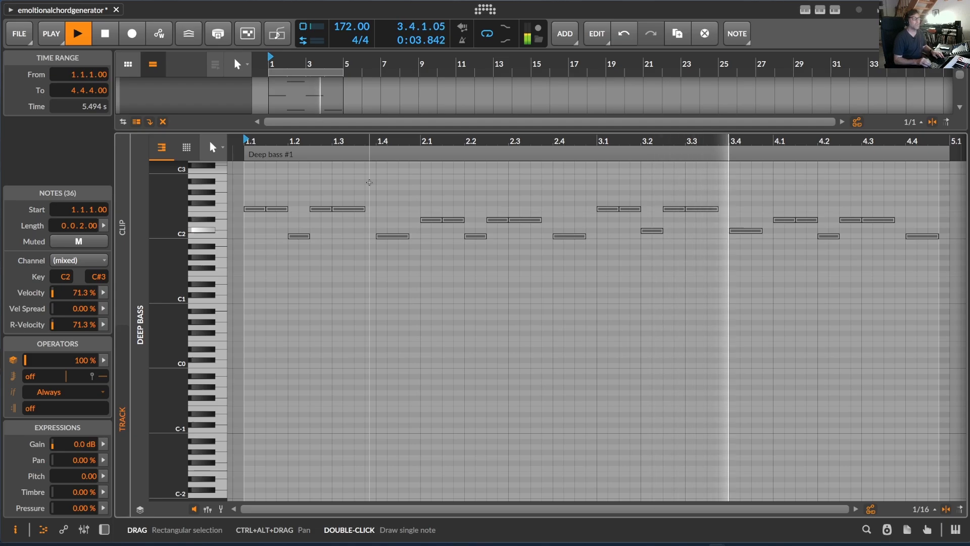
{"action": "key", "text": "shift+Down"}
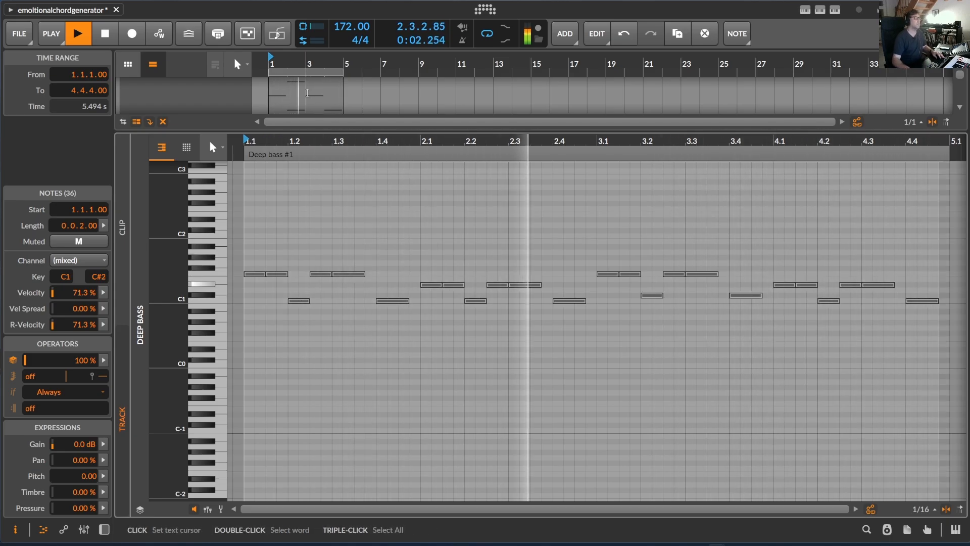
{"action": "left_click_drag", "start_coordinate": [314, 129], "coordinate": [281, 535]}
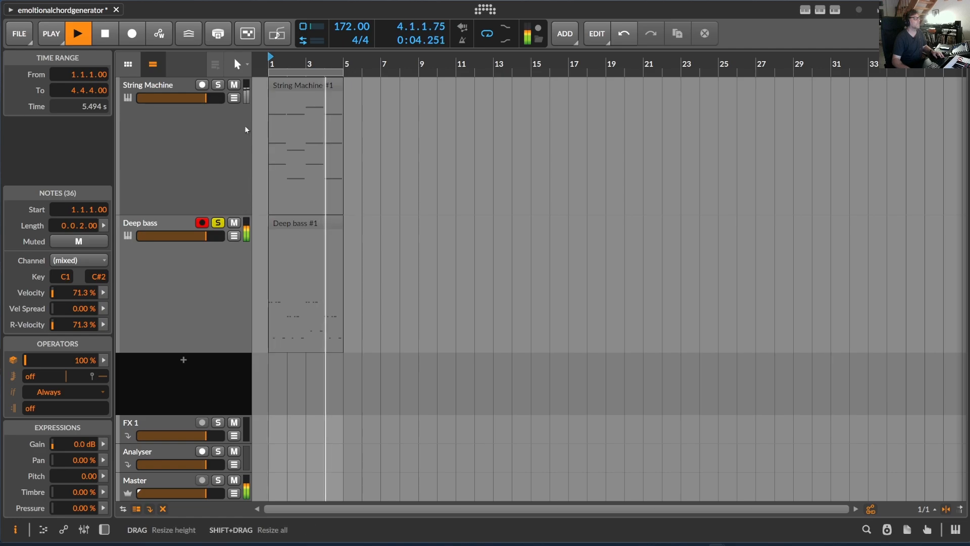
Step: Solo the String Machine track as well, stop playback, and lower the tempo to 160 BPM
{"action": "left_click", "coordinate": [218, 85]}
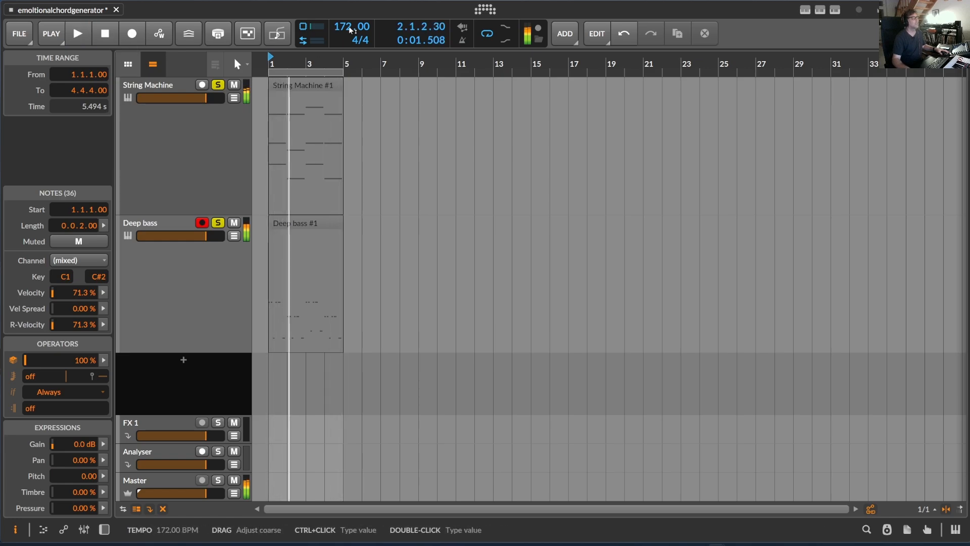
{"action": "key", "text": "space"}
{"action": "left_click_drag", "start_coordinate": [349, 29], "coordinate": [322, 44]}
Step: Generate two more Sad bassline patterns for the String Machine chord clip
{"action": "left_click", "coordinate": [293, 87]}
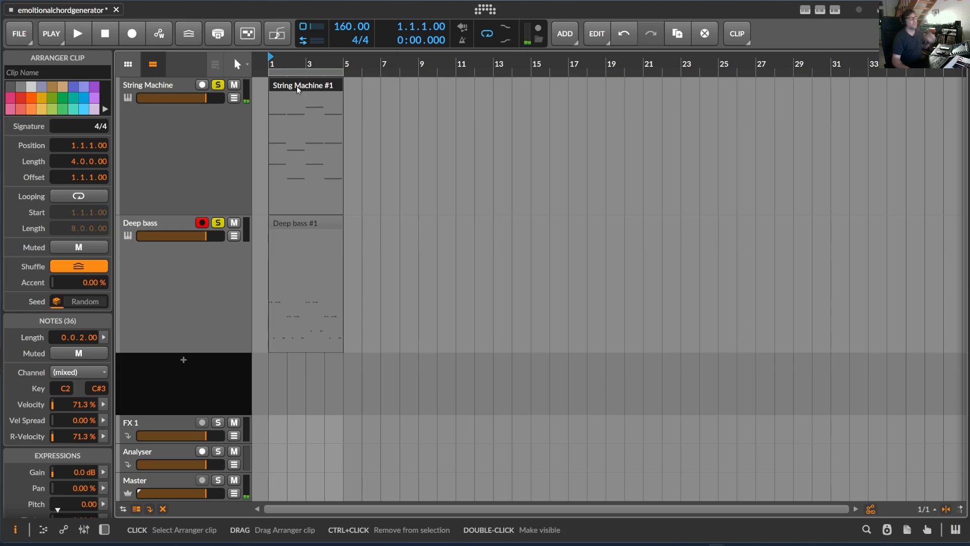
{"action": "left_click", "coordinate": [834, 10]}
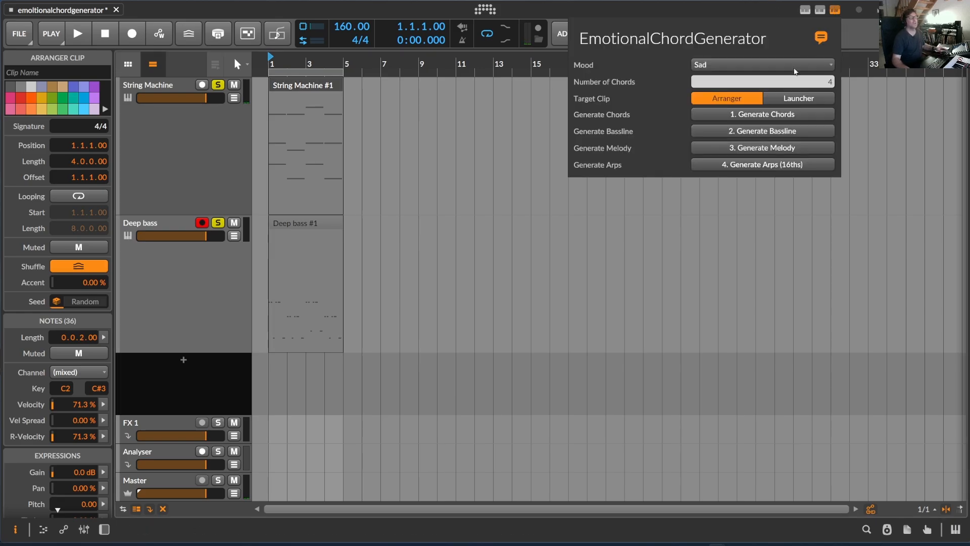
{"action": "left_click", "coordinate": [776, 131]}
{"action": "left_click", "coordinate": [775, 132]}
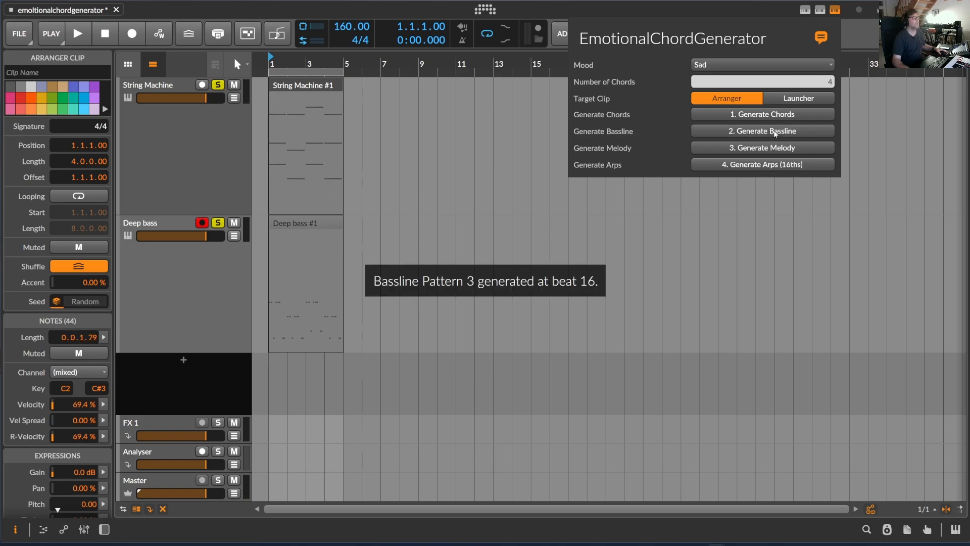
{"action": "left_click", "coordinate": [324, 114]}
Step: Align the Deep bass clip with bar 1 and play the bassline together with the chords
{"action": "left_click", "coordinate": [301, 222]}
{"action": "mouse_move", "coordinate": [302, 221]}
{"action": "left_mouse_down"}
{"action": "mouse_move", "coordinate": [320, 222]}
{"action": "mouse_move", "coordinate": [283, 222]}
{"action": "left_mouse_up"}
{"action": "left_click", "coordinate": [309, 83]}
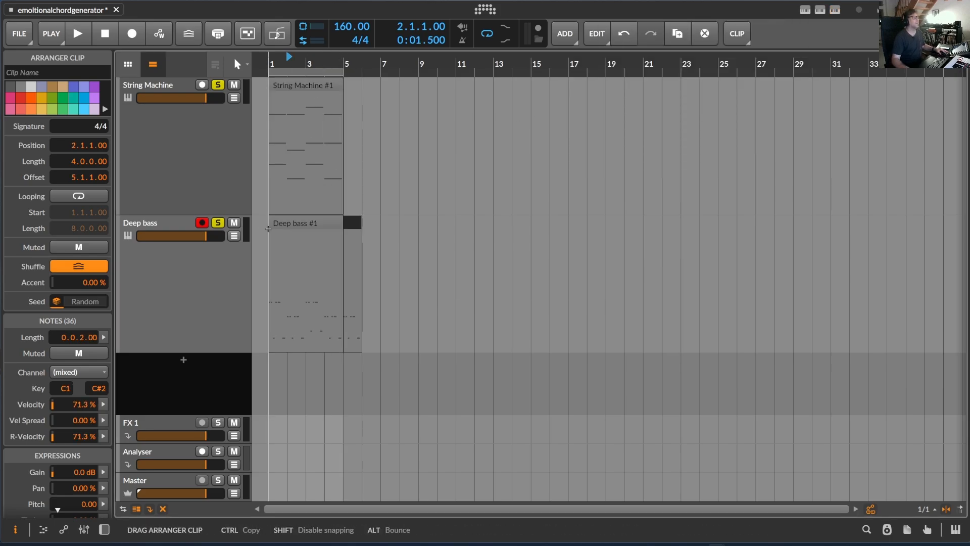
{"action": "key", "text": "space"}
Step: Generate a Sad melody in the String Machine clip, following its chords and bassline
{"action": "left_click", "coordinate": [317, 86]}
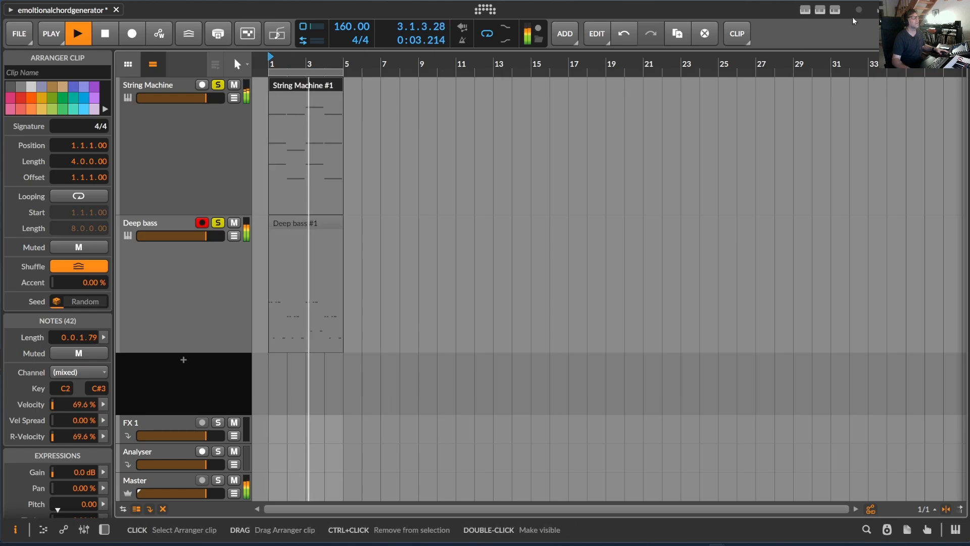
{"action": "left_click", "coordinate": [835, 9]}
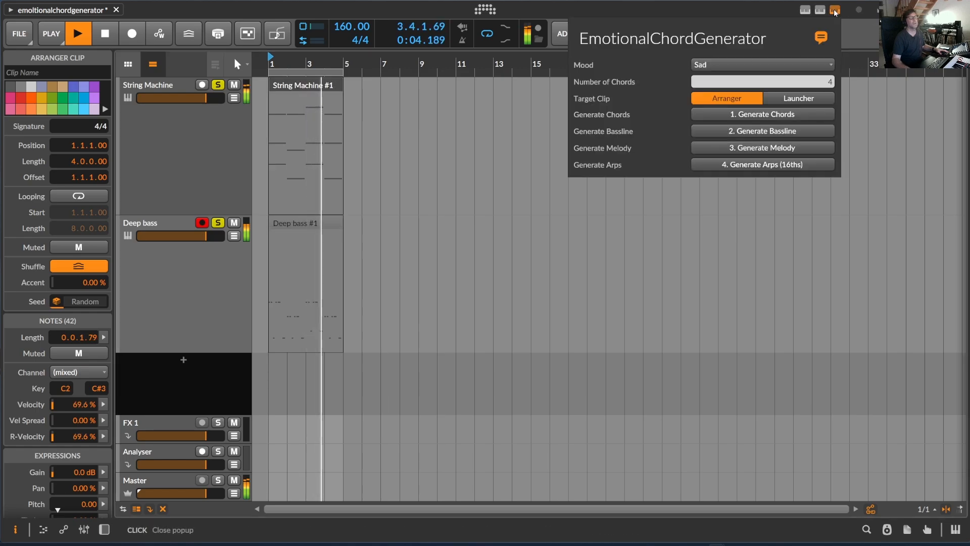
{"action": "left_click", "coordinate": [772, 147]}
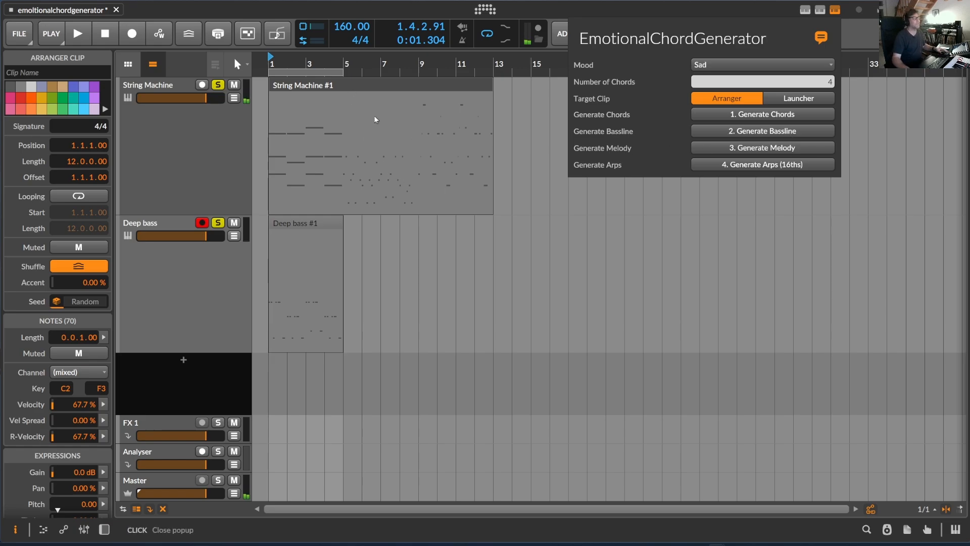
{"action": "left_click", "coordinate": [417, 81]}
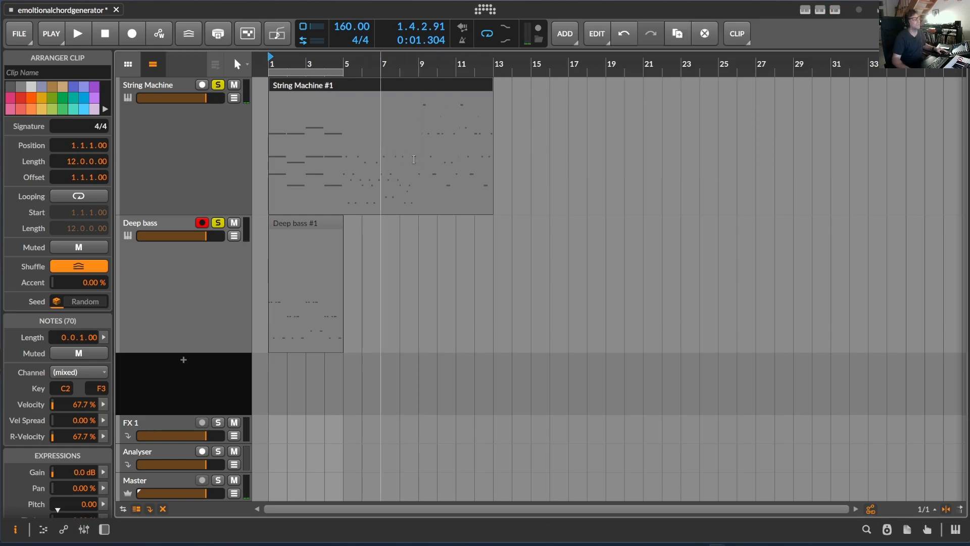
Step: Split the String Machine clip at bars 9 and 5, and move the melody part to a new instrument track at bar 1
{"action": "key", "text": "5"}
{"action": "left_click", "coordinate": [418, 82]}
{"action": "left_click", "coordinate": [344, 84]}
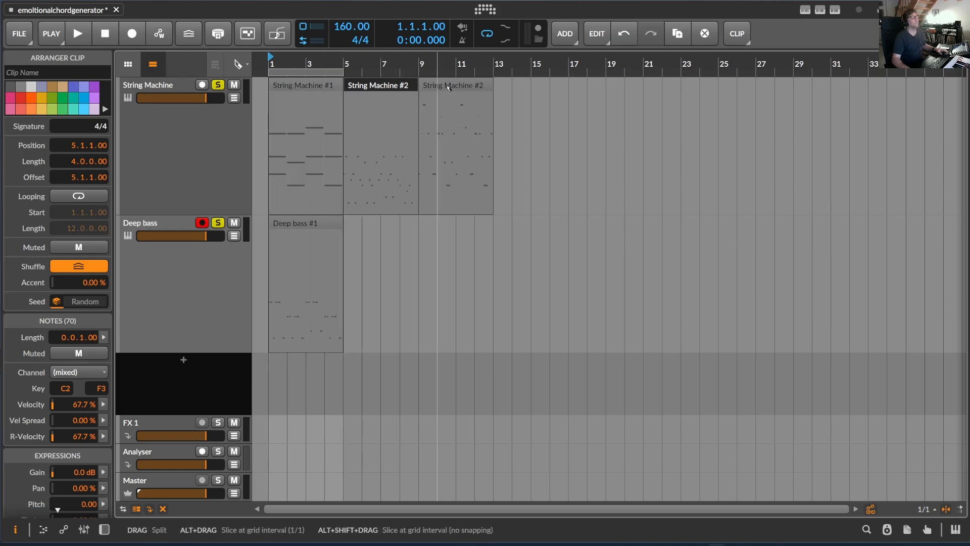
{"action": "key", "text": "1"}
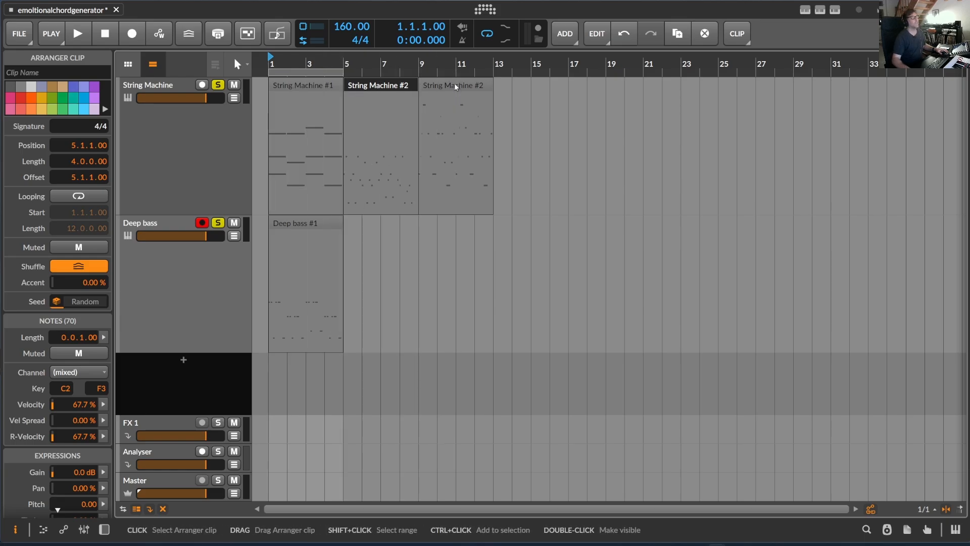
{"action": "left_click", "coordinate": [453, 82]}
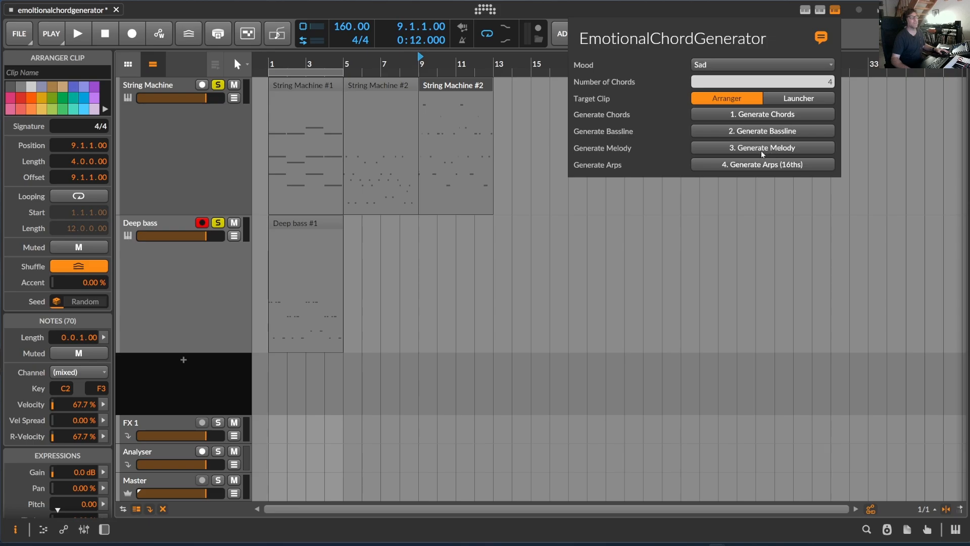
{"action": "left_click", "coordinate": [450, 90]}
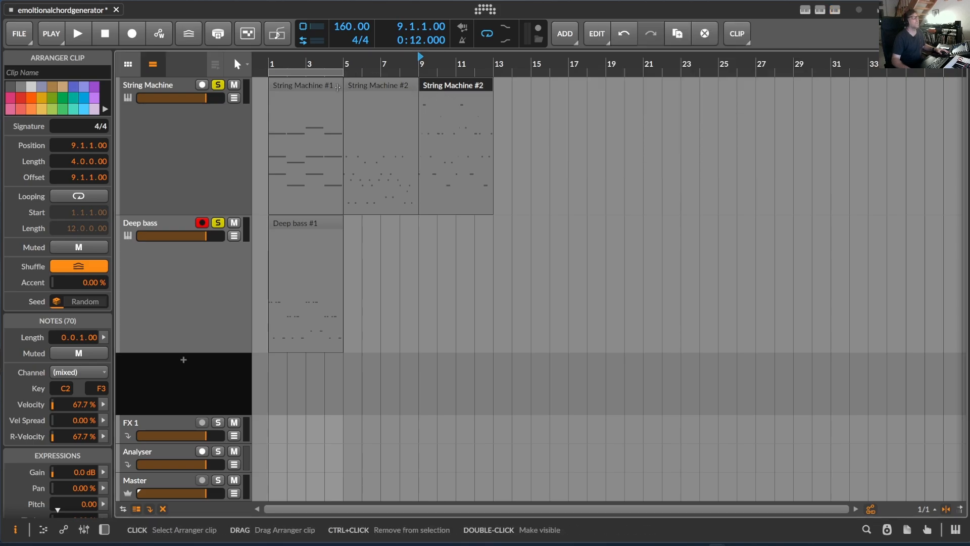
{"action": "left_click_drag", "start_coordinate": [463, 87], "coordinate": [299, 404]}
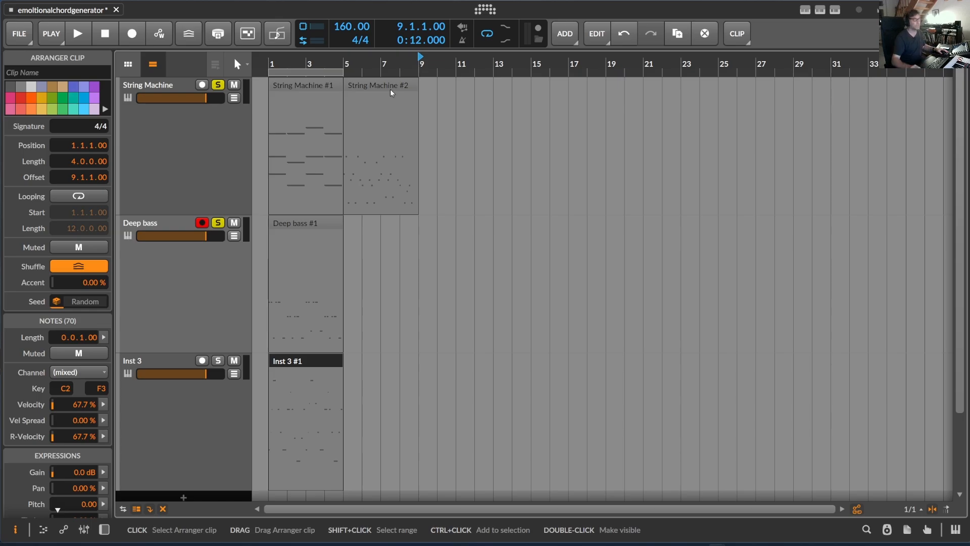
Step: Insert the Polymer synth on the Inst 3 melody track
{"action": "left_click_drag", "start_coordinate": [429, 61], "coordinate": [439, 69]}
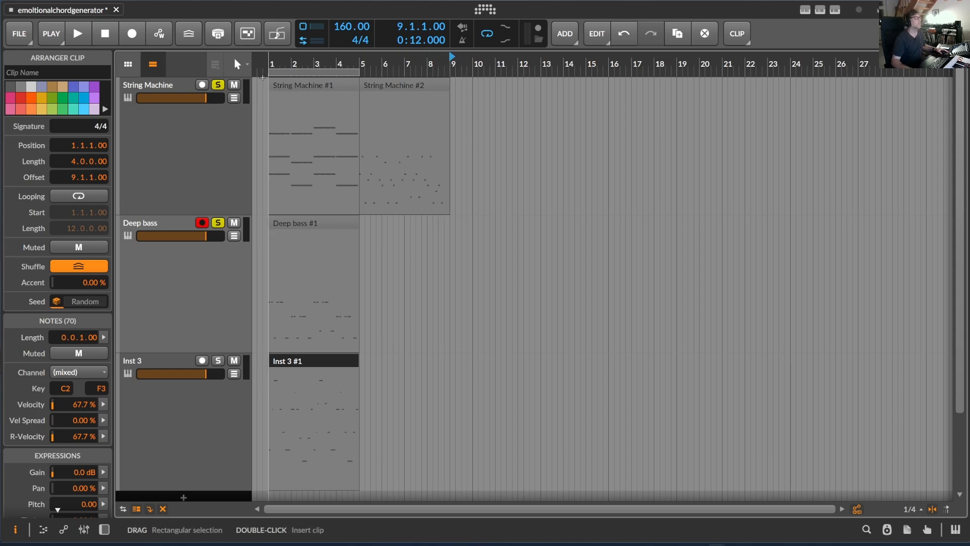
{"action": "left_click", "coordinate": [378, 60]}
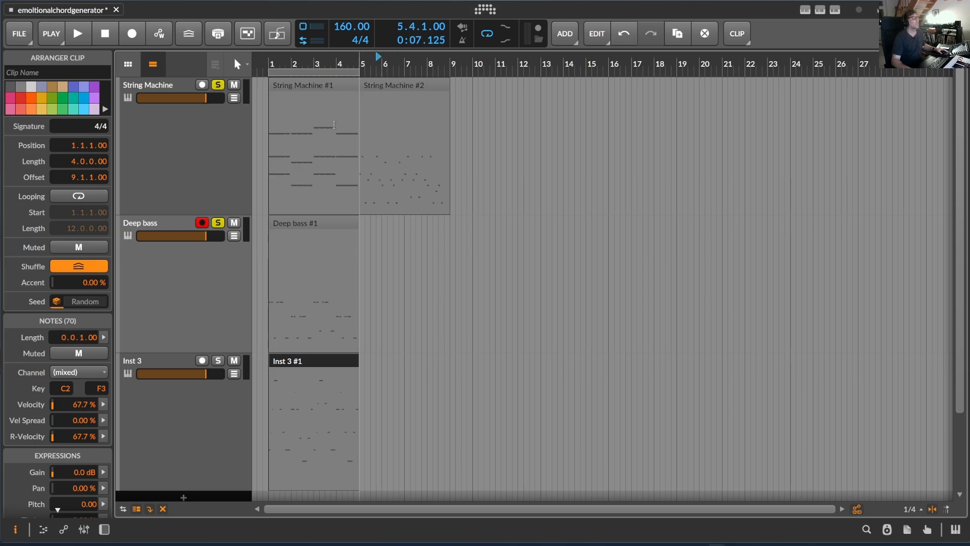
{"action": "left_click", "coordinate": [161, 365]}
{"action": "double_click", "coordinate": [161, 364]}
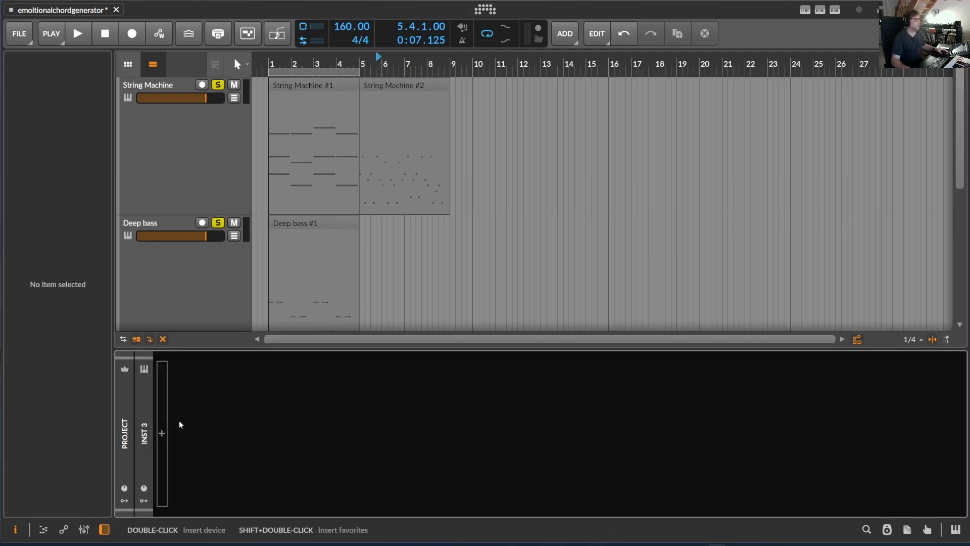
{"action": "left_click", "coordinate": [161, 433]}
{"action": "type", "text": "pol"}
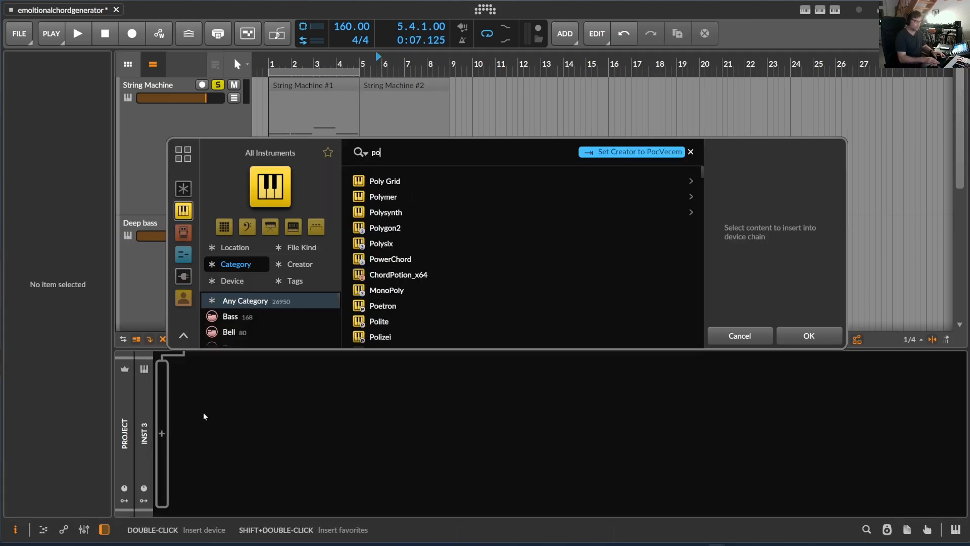
{"action": "left_click", "coordinate": [374, 196]}
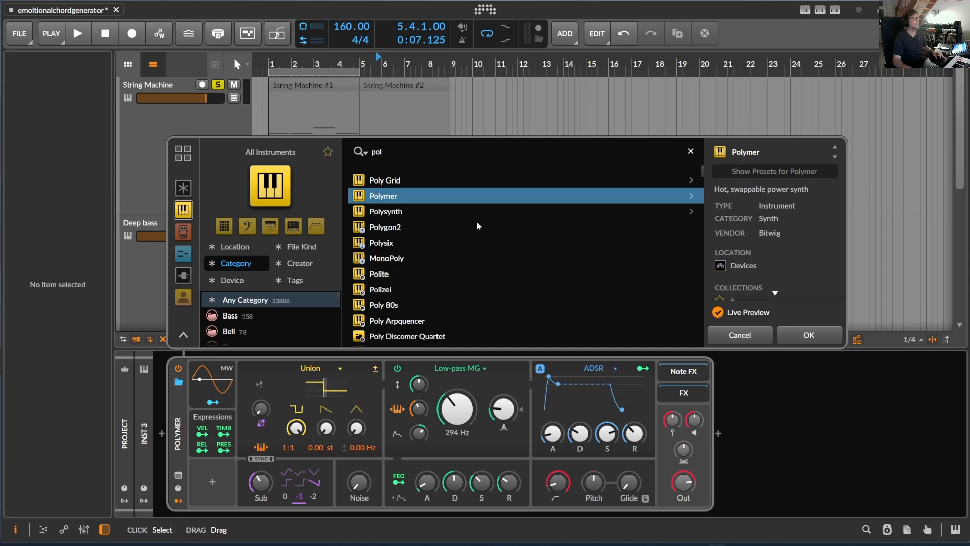
{"action": "left_click", "coordinate": [817, 339]}
Step: Find lead presets for Polymer and load 2020 Lead on the melody track
{"action": "left_click", "coordinate": [178, 383]}
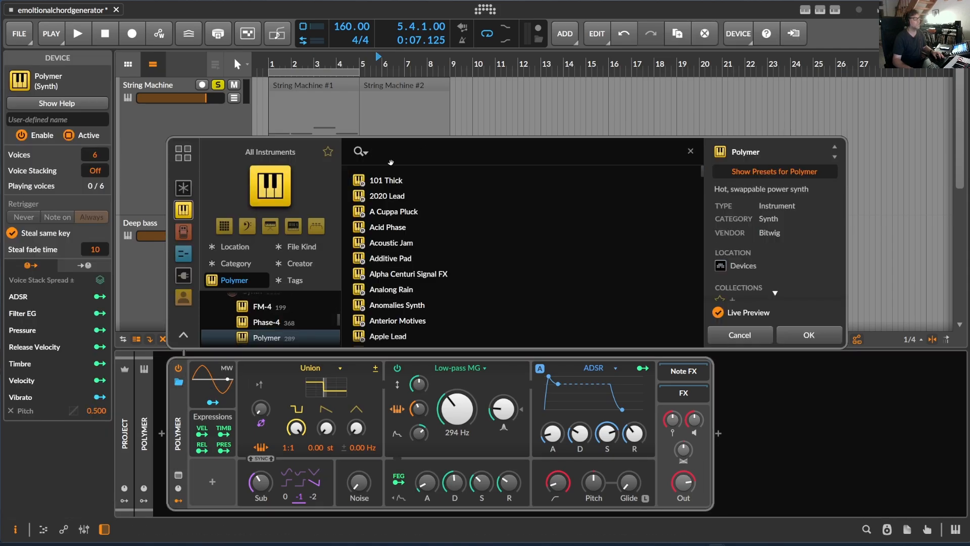
{"action": "type", "text": "lead"}
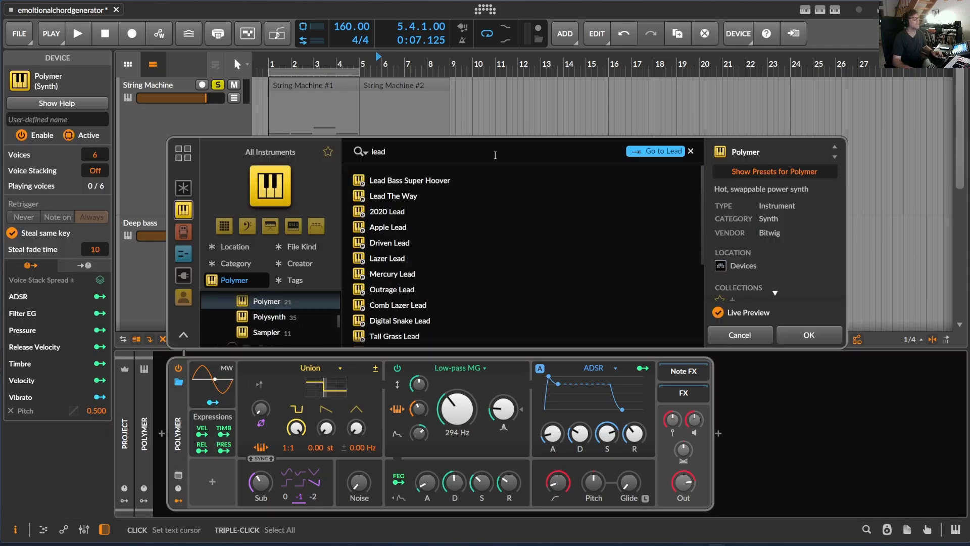
{"action": "left_click", "coordinate": [474, 211]}
{"action": "left_click", "coordinate": [808, 335]}
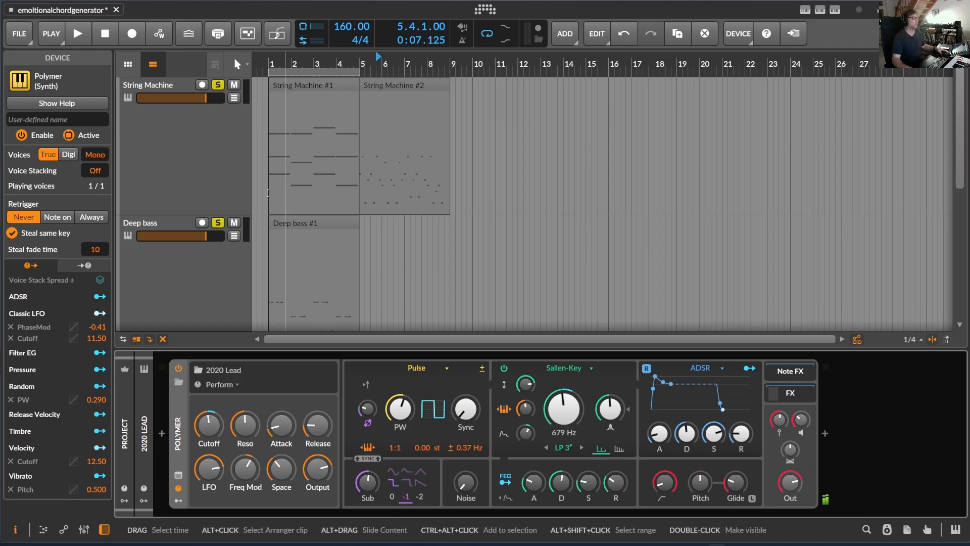
Step: Play the arrangement briefly to check the new lead sound, and stop playback
{"action": "key", "text": "space"}
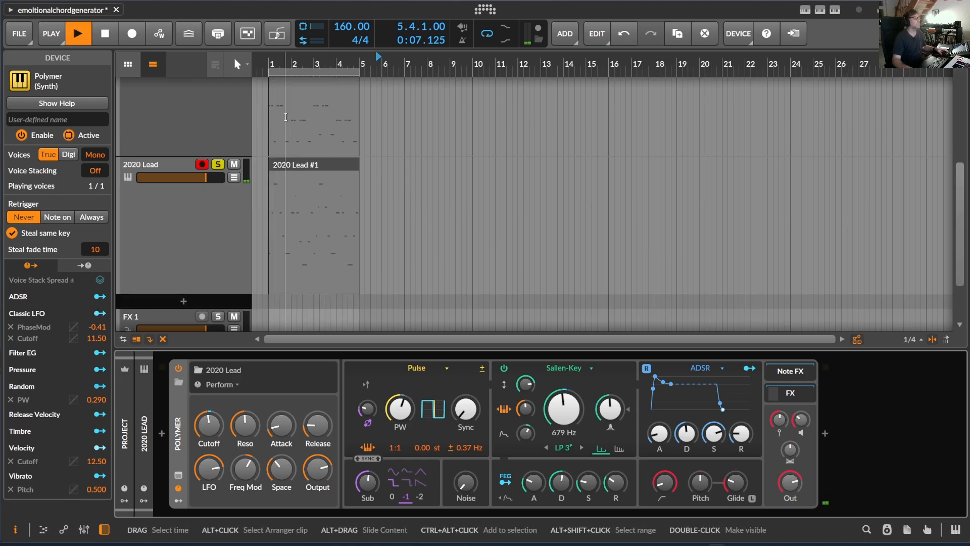
{"action": "scroll", "coordinate": [219, 167], "scroll_direction": "up", "scroll_amount": 5}
{"action": "key", "text": "space"}
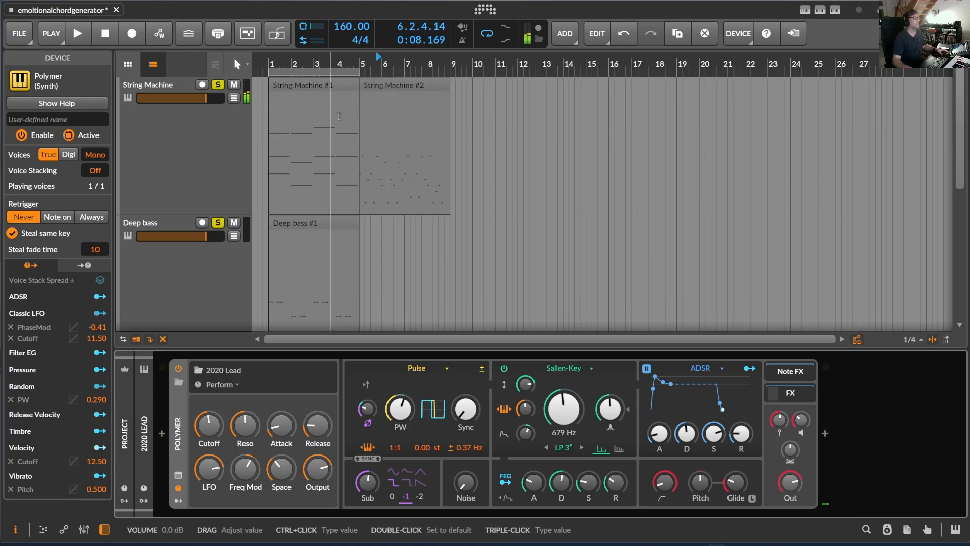
Step: Delete the leftover String Machine clip at bar 5 and turn off solo on the Deep bass track
{"action": "left_click", "coordinate": [402, 85]}
{"action": "key", "text": "Delete"}
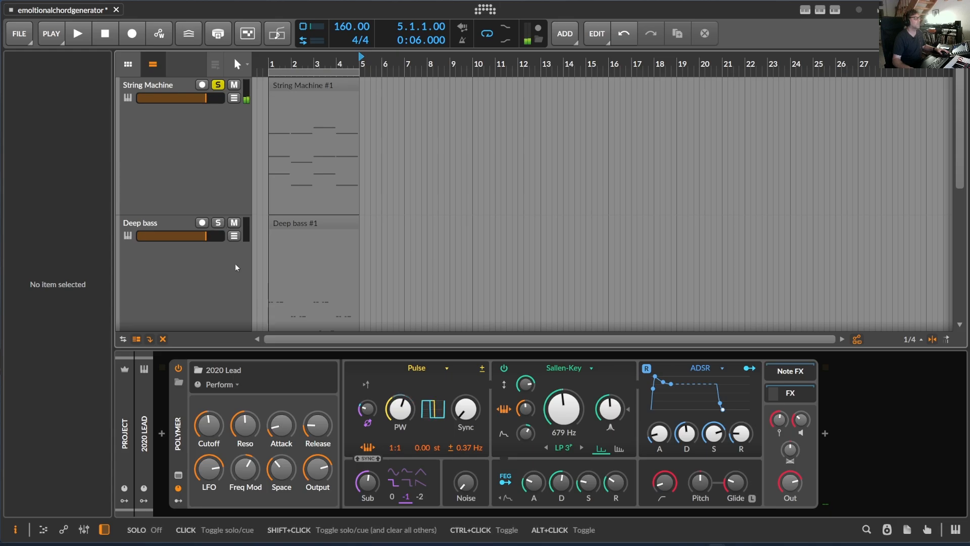
{"action": "scroll", "coordinate": [238, 266], "scroll_direction": "down", "scroll_amount": 4}
{"action": "scroll", "coordinate": [222, 187], "scroll_direction": "up", "scroll_amount": 1}
{"action": "scroll", "coordinate": [222, 176], "scroll_direction": "up", "scroll_amount": 3}
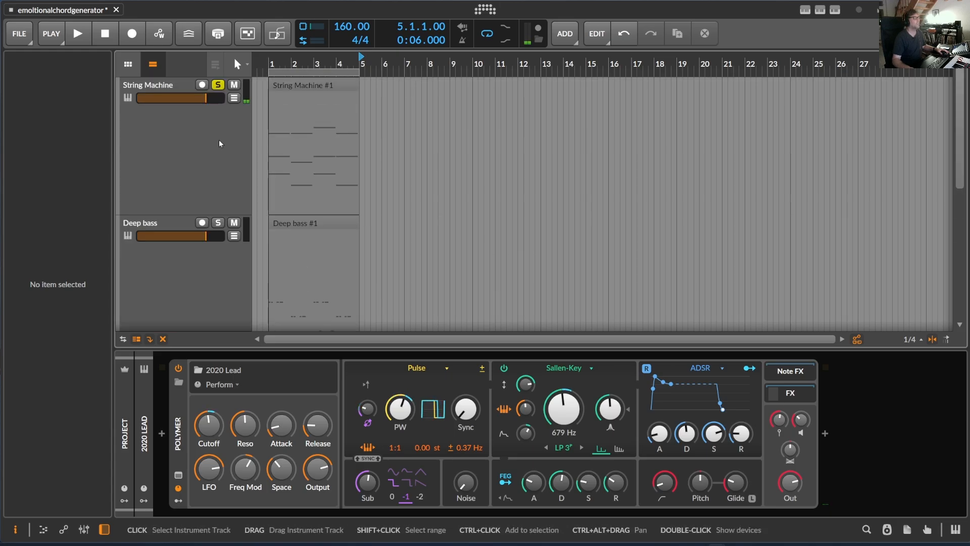
Step: Play the 2020 Lead melody on its own from bar 1 with the other tracks unsoloed
{"action": "left_click", "coordinate": [268, 61]}
{"action": "key", "text": "space"}
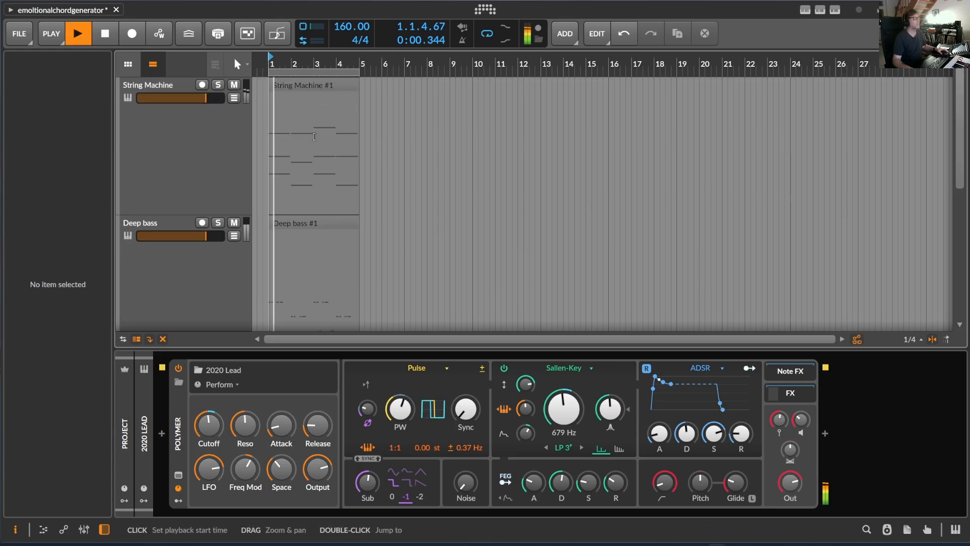
{"action": "scroll", "coordinate": [354, 183], "scroll_direction": "down", "scroll_amount": 3}
{"action": "left_click_drag", "start_coordinate": [291, 63], "coordinate": [292, 123]}
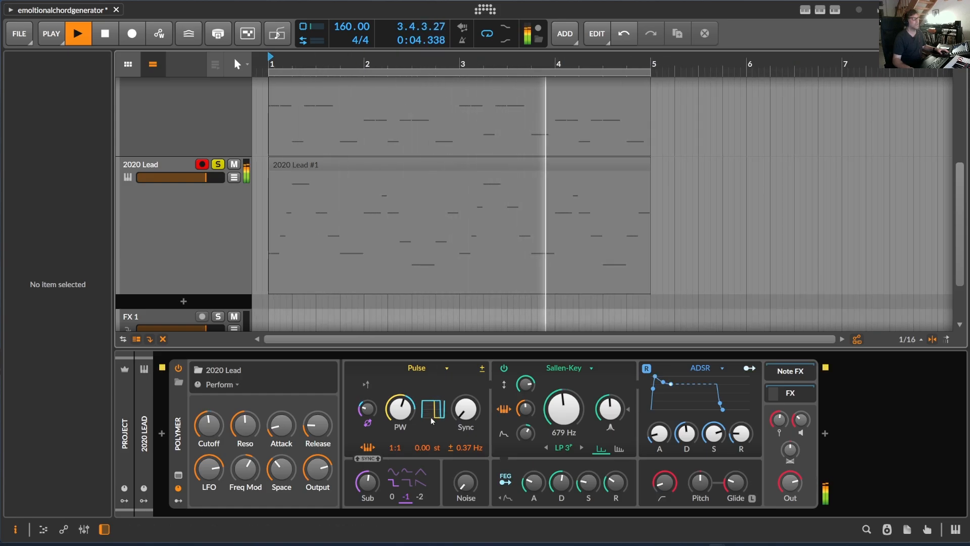
{"action": "scroll", "coordinate": [392, 204], "scroll_direction": "up", "scroll_amount": 3}
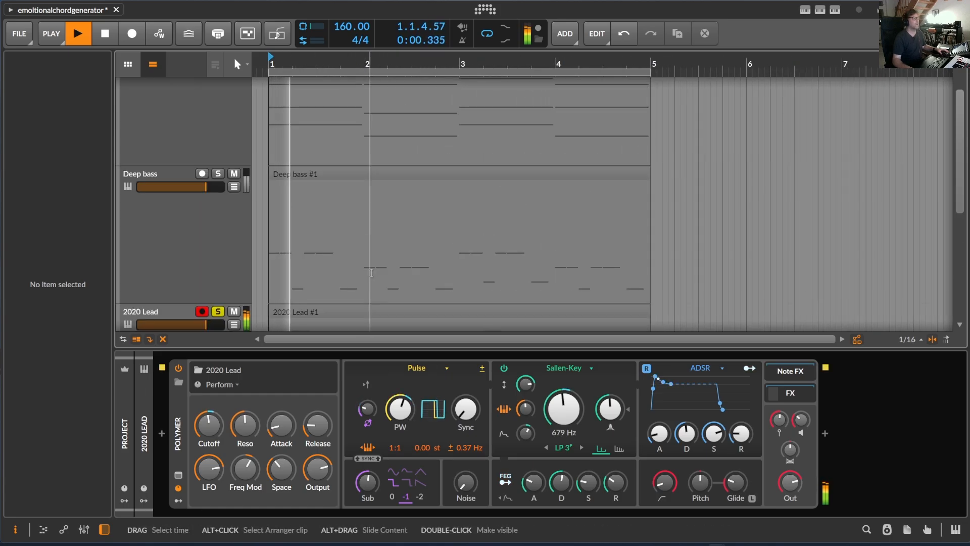
{"action": "scroll", "coordinate": [392, 203], "scroll_direction": "down", "scroll_amount": 2}
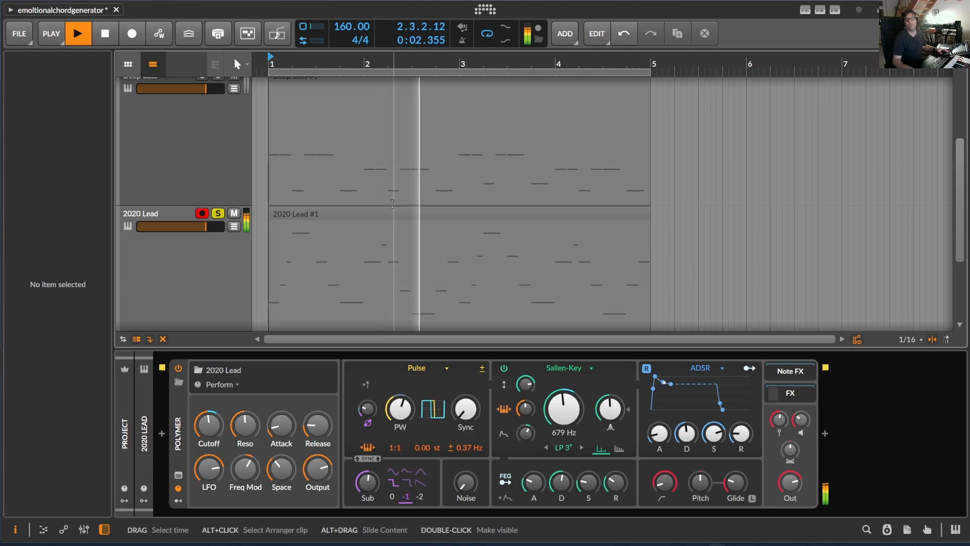
{"action": "scroll", "coordinate": [228, 126], "scroll_direction": "up", "scroll_amount": 1}
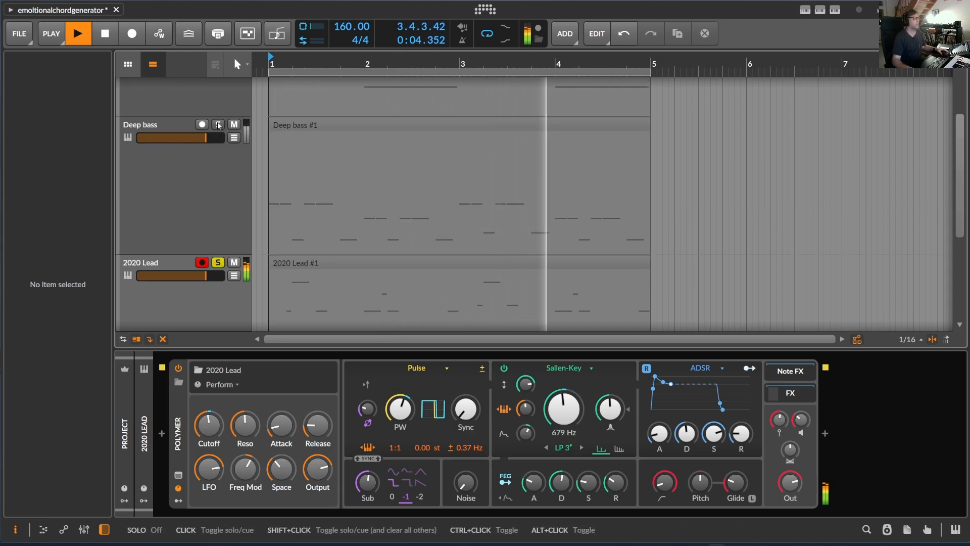
Step: Lower the 2020 Lead volume to -8.9 dB while playing it with Deep bass and String Machine soloed too
{"action": "left_click_drag", "start_coordinate": [205, 275], "coordinate": [184, 275]}
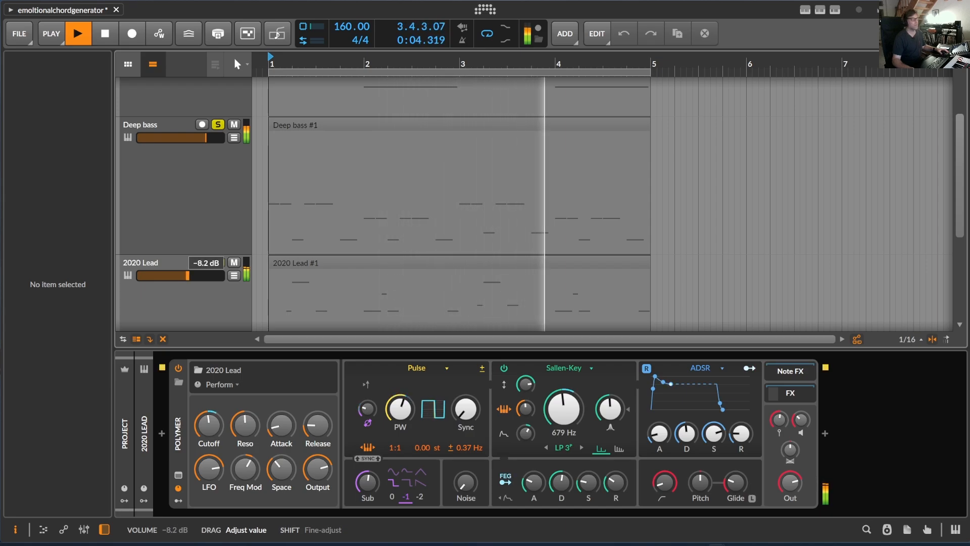
{"action": "scroll", "coordinate": [203, 179], "scroll_direction": "up", "scroll_amount": 2}
{"action": "left_click", "coordinate": [218, 85]}
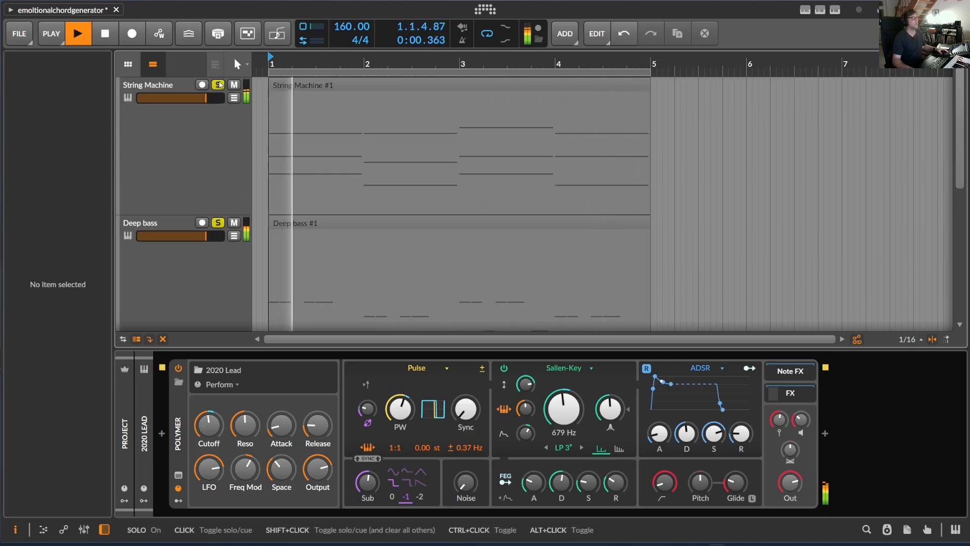
{"action": "scroll", "coordinate": [201, 198], "scroll_direction": "down", "scroll_amount": 1}
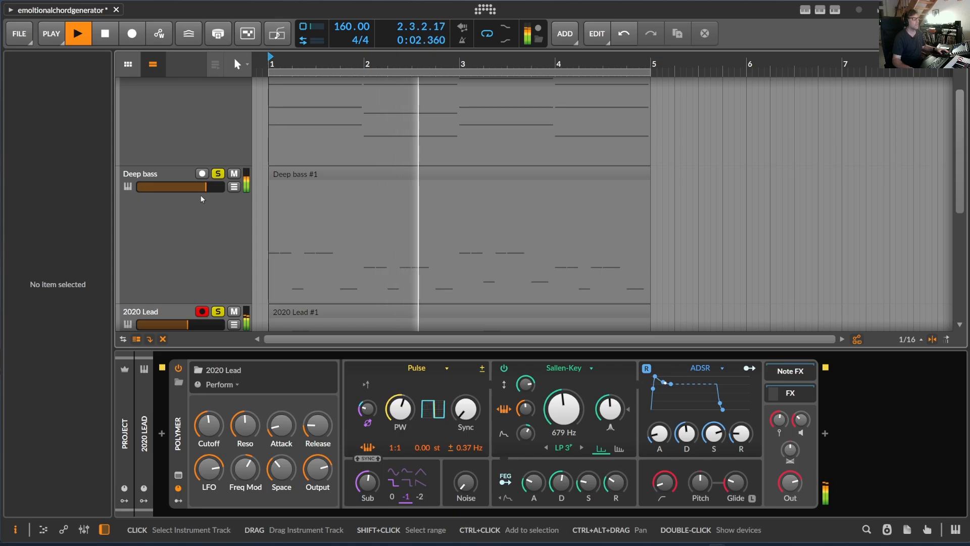
{"action": "scroll", "coordinate": [201, 198], "scroll_direction": "down", "scroll_amount": 2}
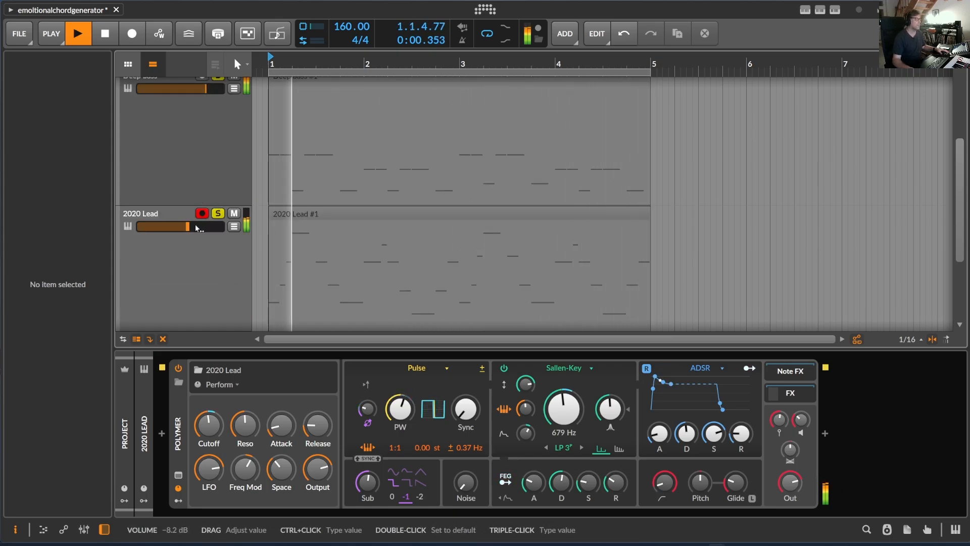
{"action": "left_click_drag", "start_coordinate": [192, 226], "coordinate": [191, 226]}
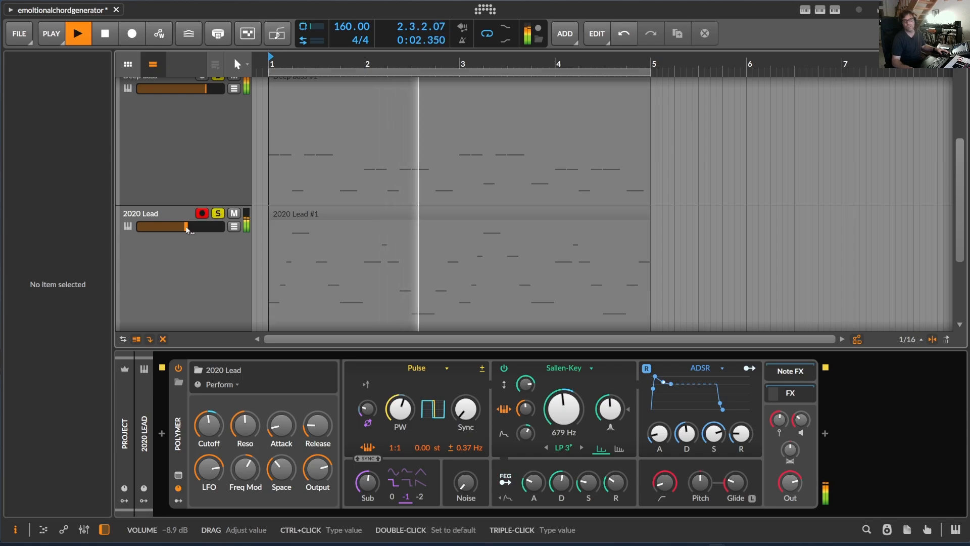
{"action": "key", "text": "space"}
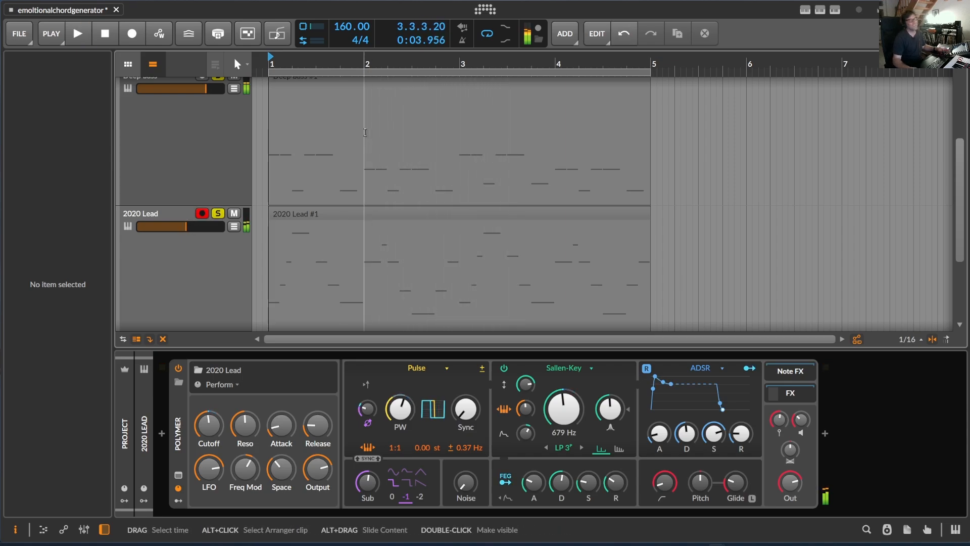
Step: Generate a Sad 16th-note arp pattern in the String Machine clip with EmotionalChordGenerator
{"action": "left_click_drag", "start_coordinate": [431, 61], "coordinate": [445, 63]}
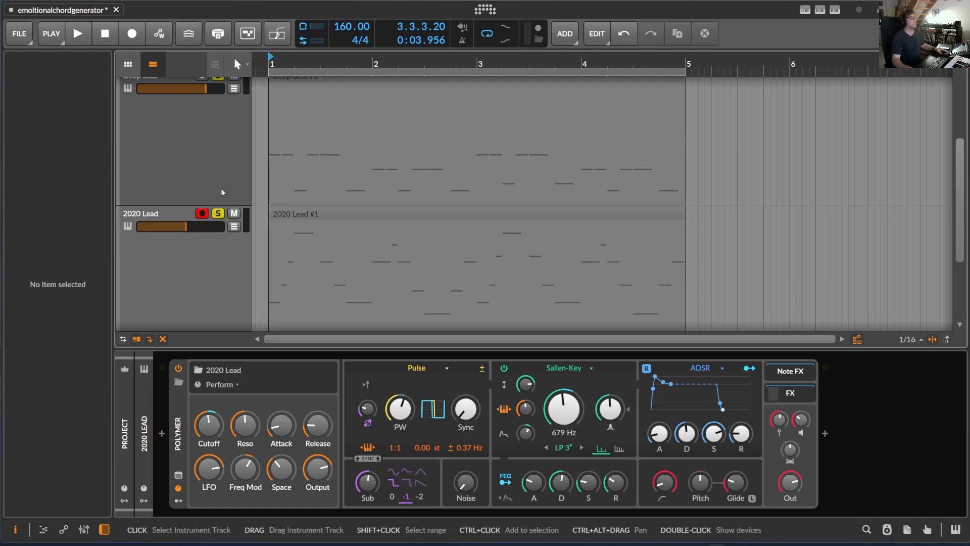
{"action": "scroll", "coordinate": [222, 192], "scroll_direction": "down", "scroll_amount": 4}
{"action": "scroll", "coordinate": [287, 131], "scroll_direction": "up", "scroll_amount": 9}
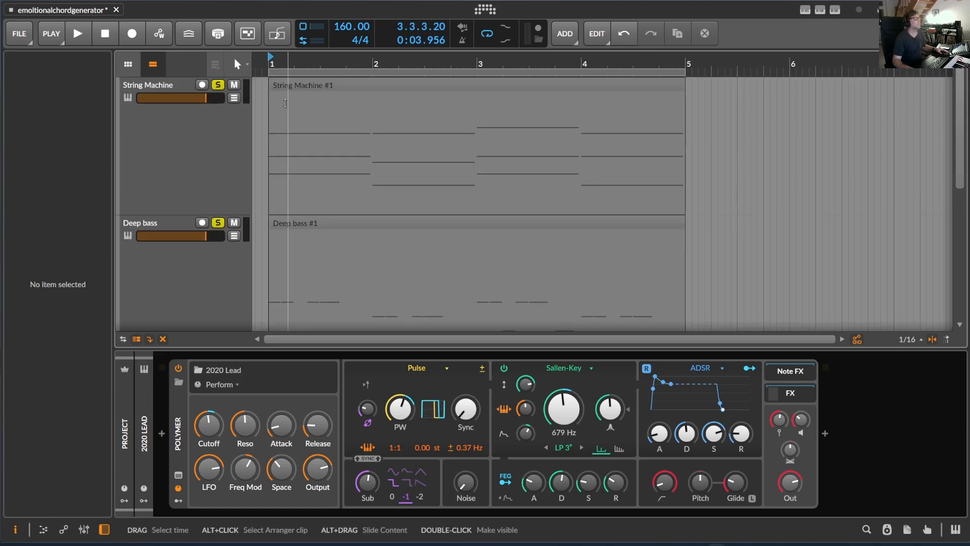
{"action": "left_click_drag", "start_coordinate": [270, 58], "coordinate": [270, 38]}
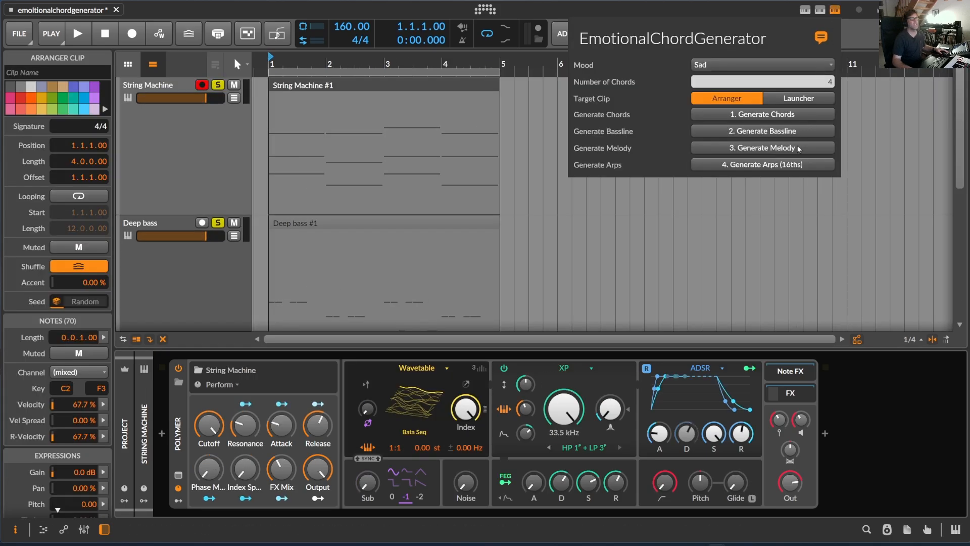
{"action": "left_click", "coordinate": [756, 167]}
{"action": "left_click", "coordinate": [634, 202]}
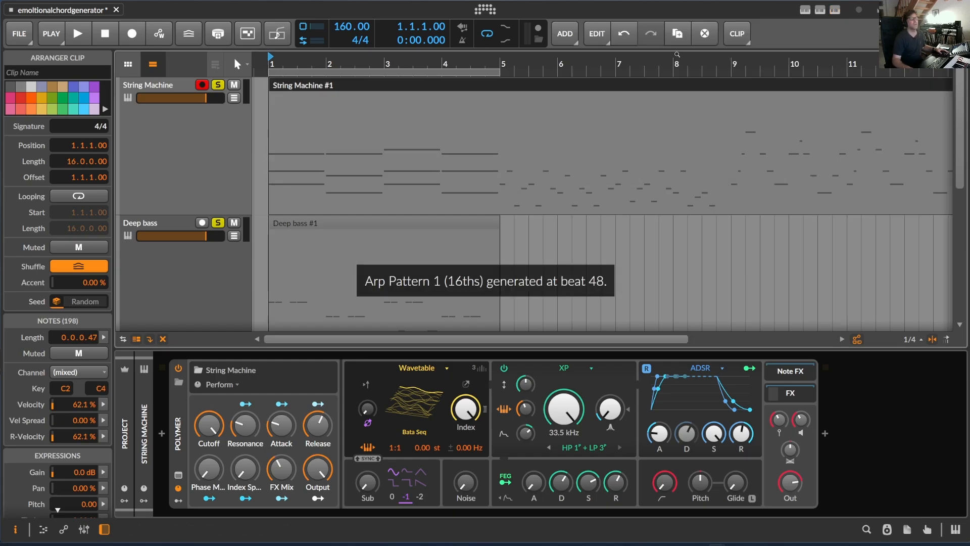
Step: Split the String Machine clip at bars 13 and 5, and delete the part between them
{"action": "left_click_drag", "start_coordinate": [633, 60], "coordinate": [518, 69]}
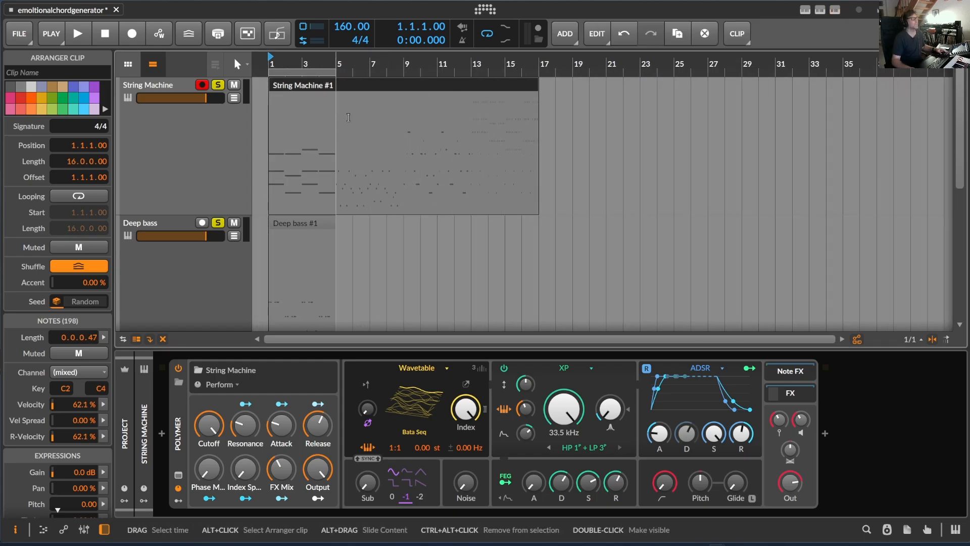
{"action": "left_click", "coordinate": [471, 92]}
{"action": "left_click", "coordinate": [472, 86]}
{"action": "key", "text": "5"}
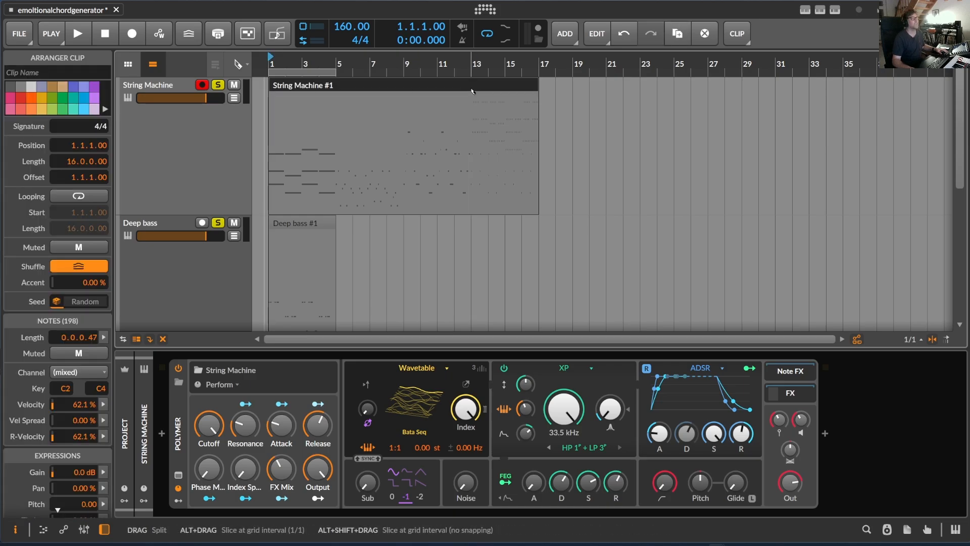
{"action": "left_click", "coordinate": [472, 91]}
{"action": "left_click", "coordinate": [342, 115]}
{"action": "left_click", "coordinate": [386, 84]}
{"action": "key", "text": "Delete"}
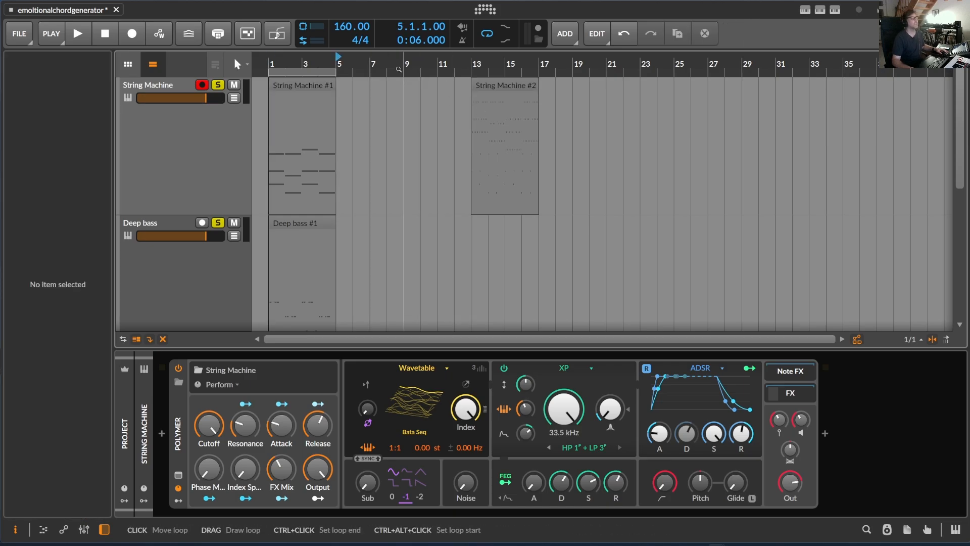
Step: Add a new instrument track with Polymer below the 2020 Lead track
{"action": "left_click_drag", "start_coordinate": [402, 66], "coordinate": [407, 28]}
{"action": "scroll", "coordinate": [192, 322], "scroll_direction": "down", "scroll_amount": 2}
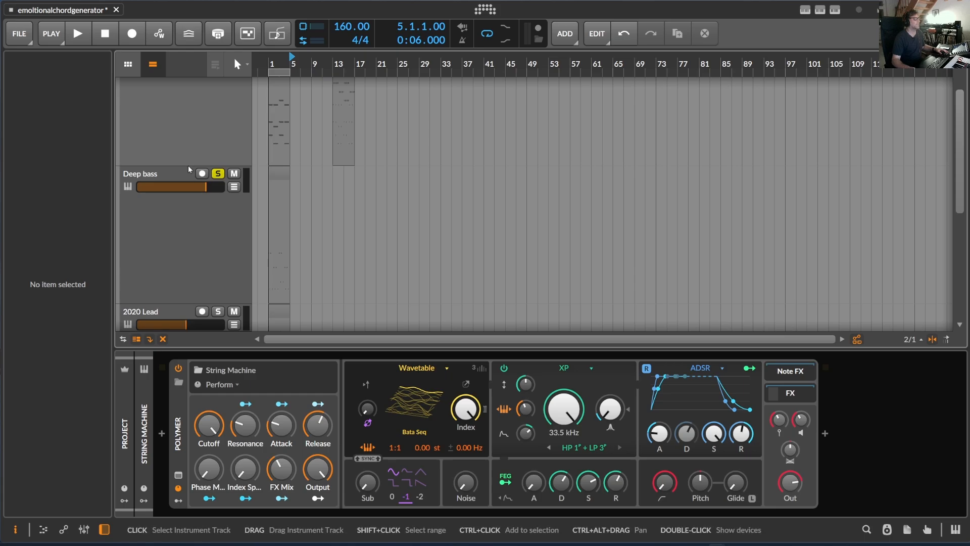
{"action": "scroll", "coordinate": [188, 164], "scroll_direction": "down", "scroll_amount": 4}
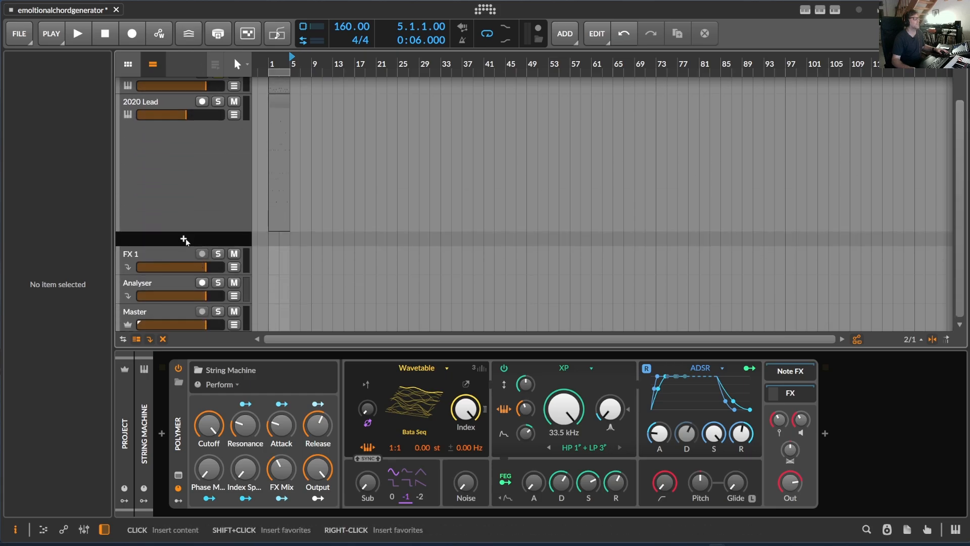
{"action": "left_click", "coordinate": [184, 239]}
{"action": "type", "text": "pol"}
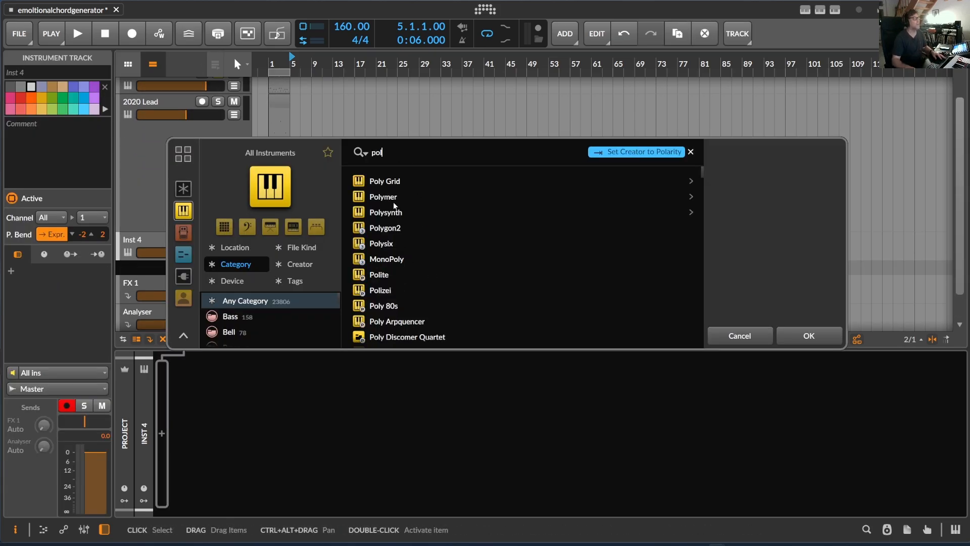
{"action": "double_click", "coordinate": [393, 201]}
Step: Find a pluck among the Polymer presets and load Saw Pluck on the new instrument track
{"action": "left_click", "coordinate": [179, 383]}
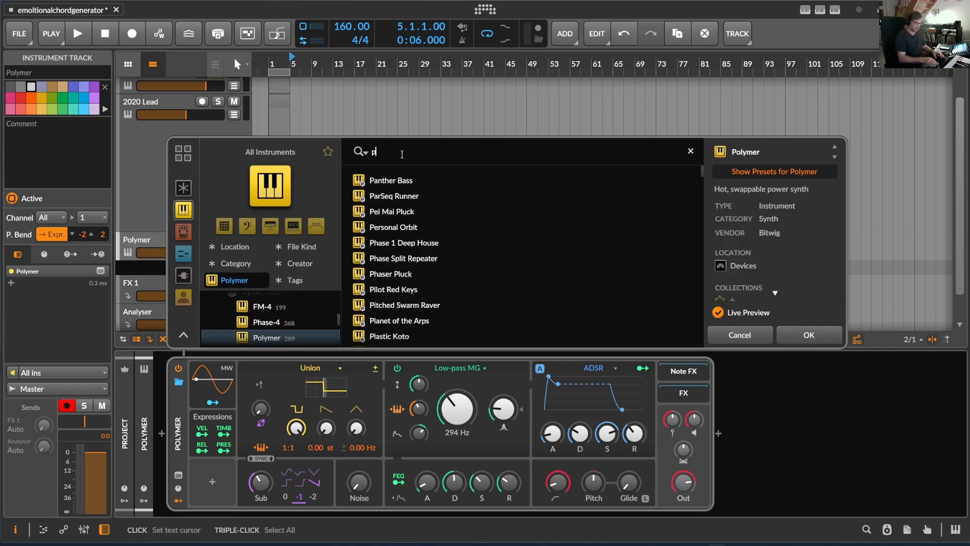
{"action": "type", "text": "pluck"}
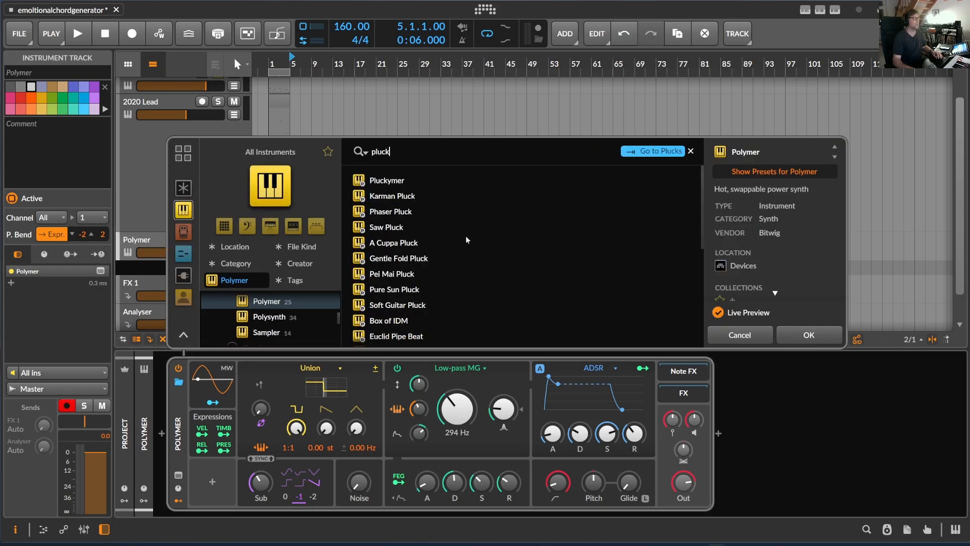
{"action": "left_click", "coordinate": [402, 227]}
{"action": "left_click", "coordinate": [808, 335]}
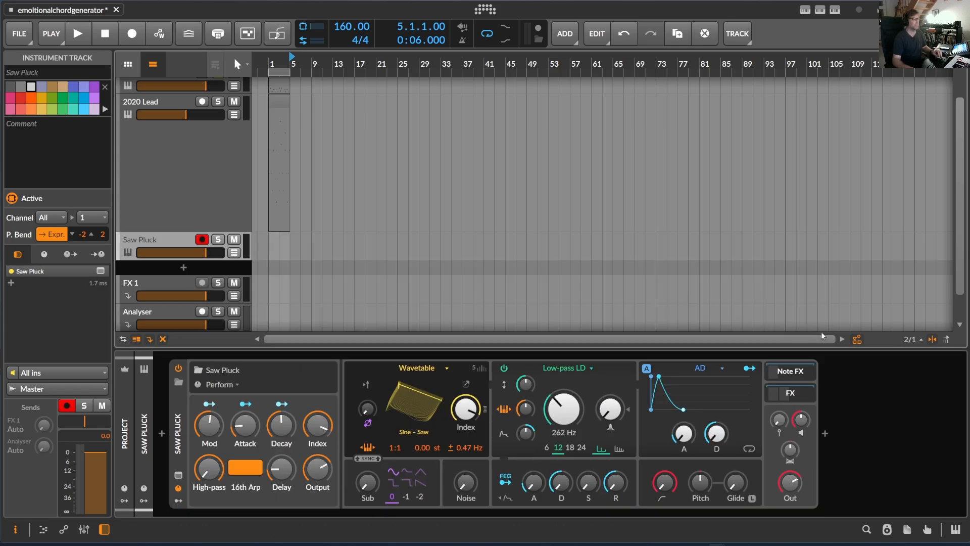
Step: Move the generated arp clip from bar 13 of String Machine to bar 1 of the Saw Pluck track and play it soloed
{"action": "scroll", "coordinate": [272, 172], "scroll_direction": "up", "scroll_amount": 2}
{"action": "left_click_drag", "start_coordinate": [341, 104], "coordinate": [279, 302]}
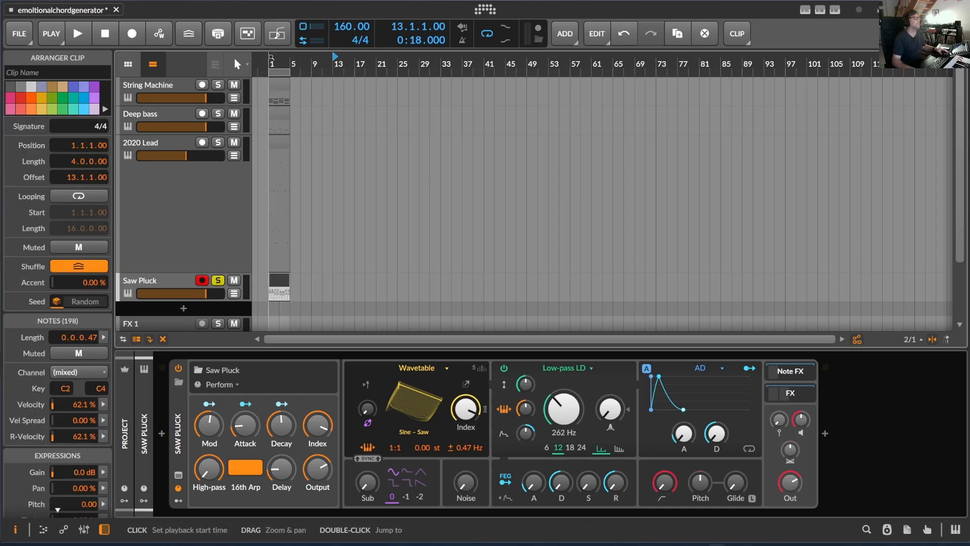
{"action": "left_click_drag", "start_coordinate": [271, 57], "coordinate": [285, 72]}
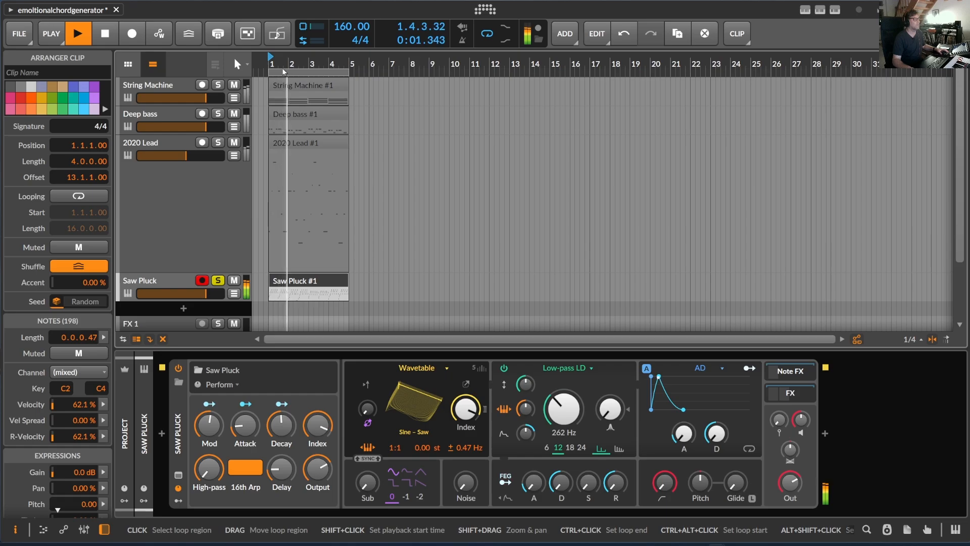
Step: Examine the arp notes of the Saw Pluck clip in an enlarged note editor, then close the editor
{"action": "double_click", "coordinate": [310, 286]}
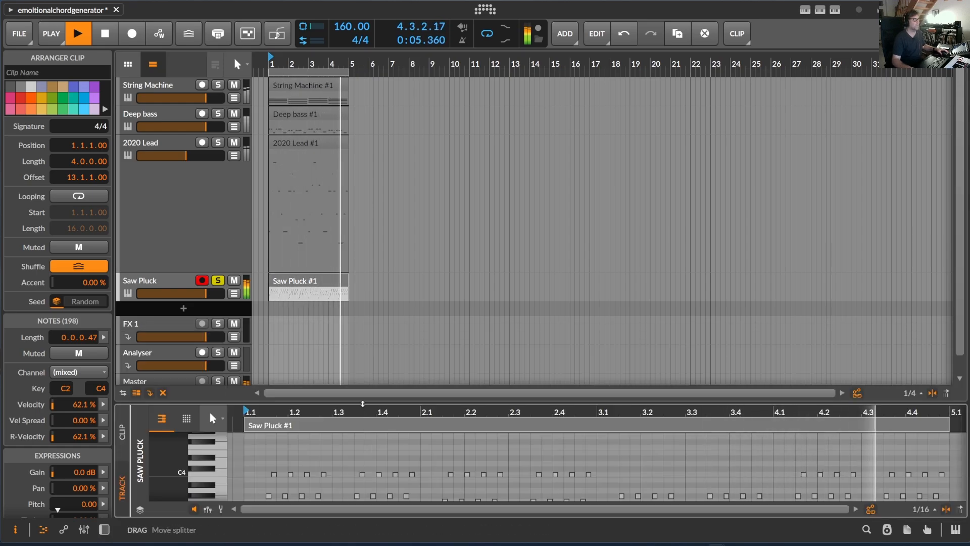
{"action": "left_click_drag", "start_coordinate": [364, 403], "coordinate": [388, 129]}
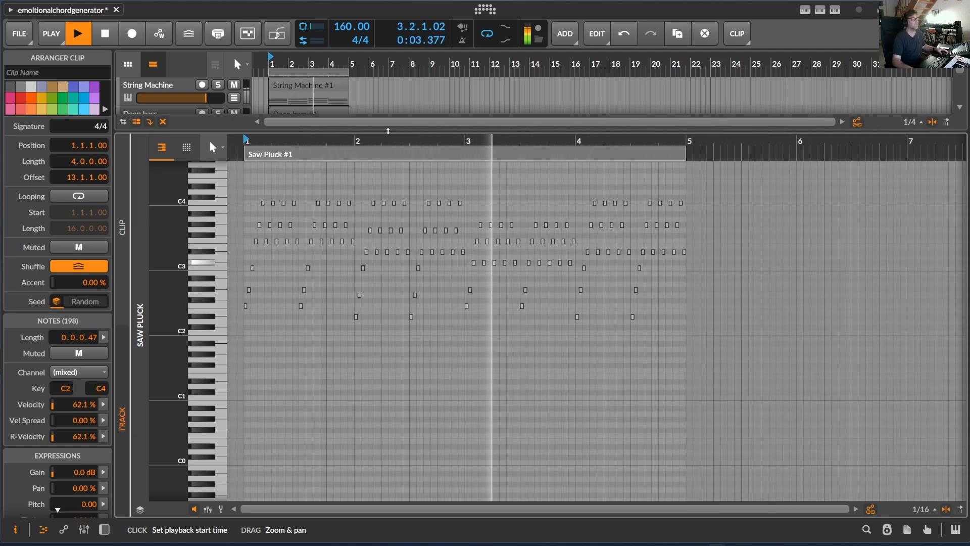
{"action": "key", "text": "e"}
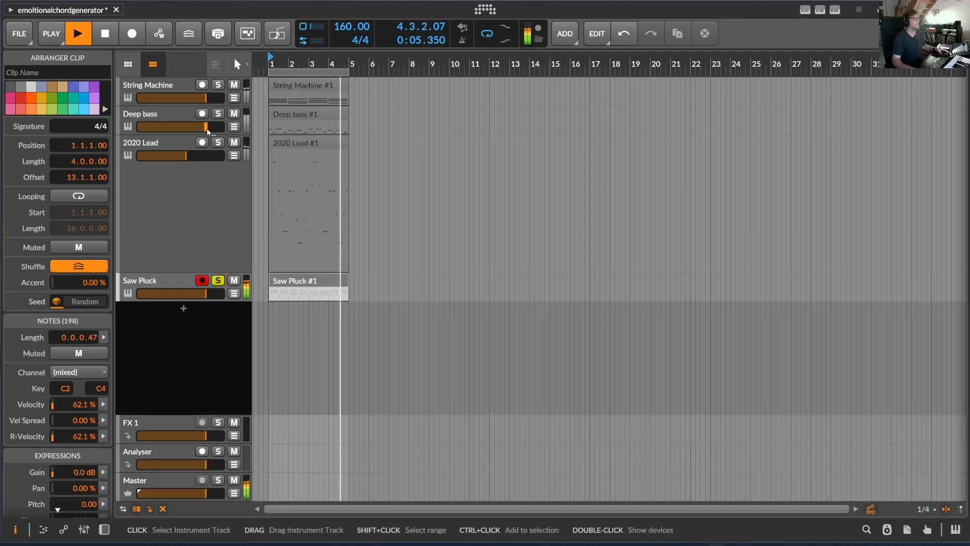
Step: Audition Saw Pluck with the 2020 Lead slightly quieter, then solo Deep bass and String Machine with it instead of the lead
{"action": "left_click", "coordinate": [218, 143]}
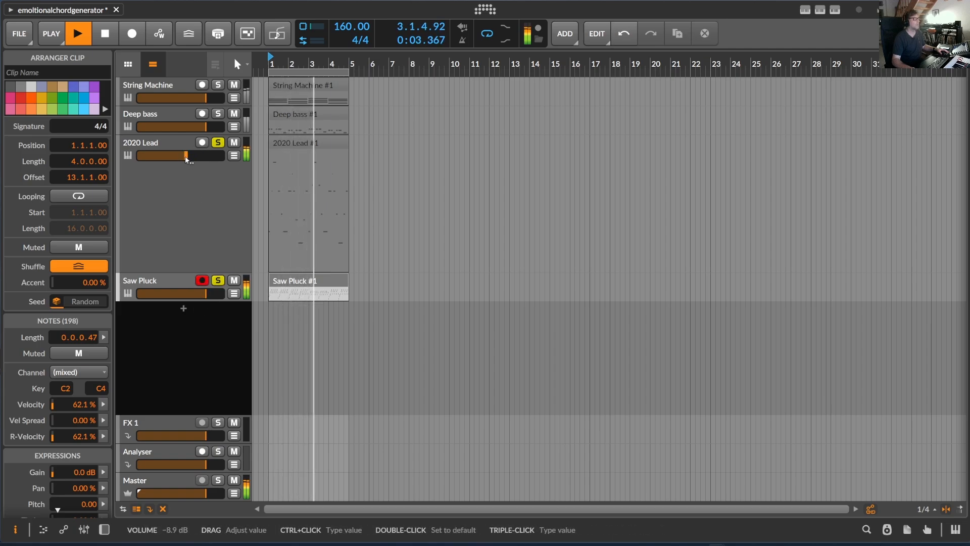
{"action": "left_click_drag", "start_coordinate": [204, 155], "coordinate": [200, 155]}
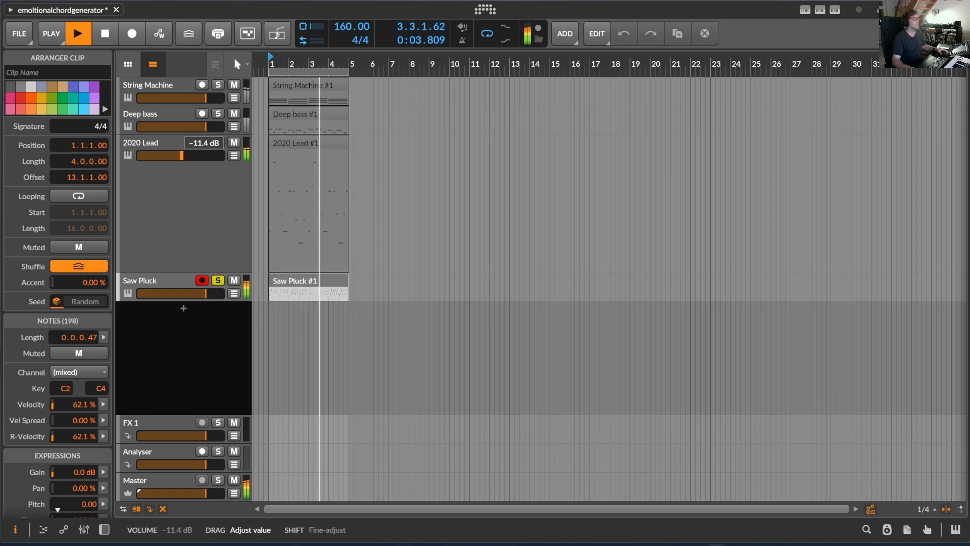
{"action": "left_click", "coordinate": [218, 115]}
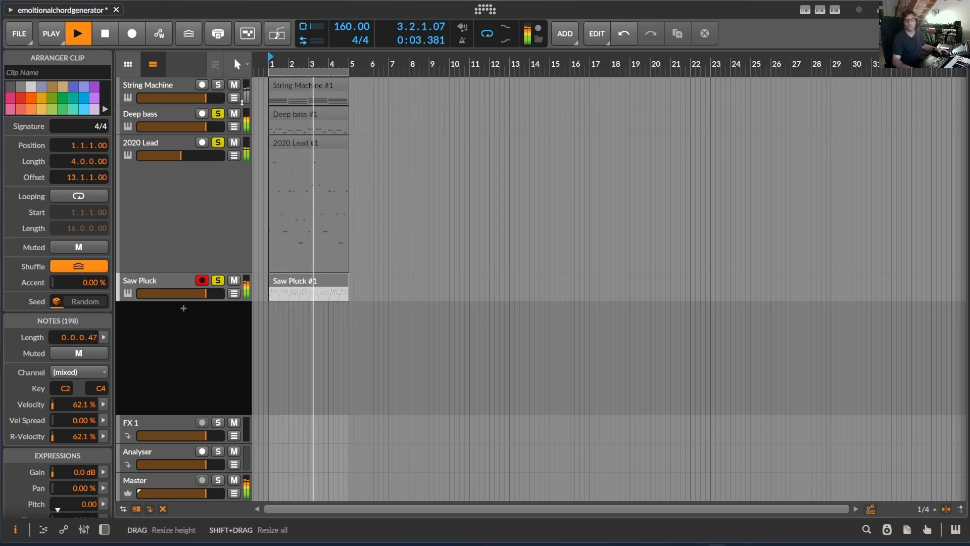
{"action": "left_click", "coordinate": [218, 143]}
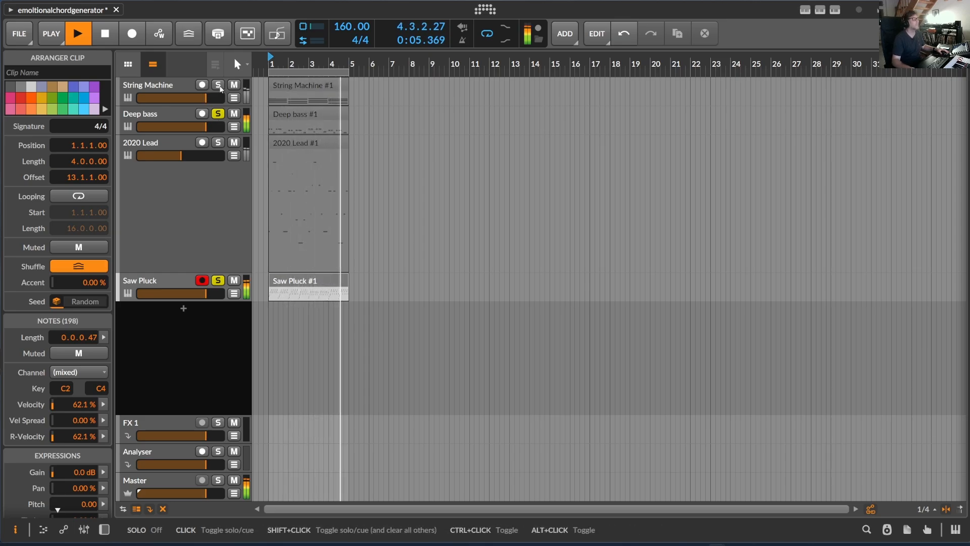
{"action": "left_click", "coordinate": [220, 86]}
Step: Raise the String Machine volume, lower Deep bass slightly and bring the 2020 Lead to about -4.1 dB
{"action": "left_click_drag", "start_coordinate": [303, 62], "coordinate": [374, 63]}
{"action": "left_click_drag", "start_coordinate": [152, 105], "coordinate": [156, 194]}
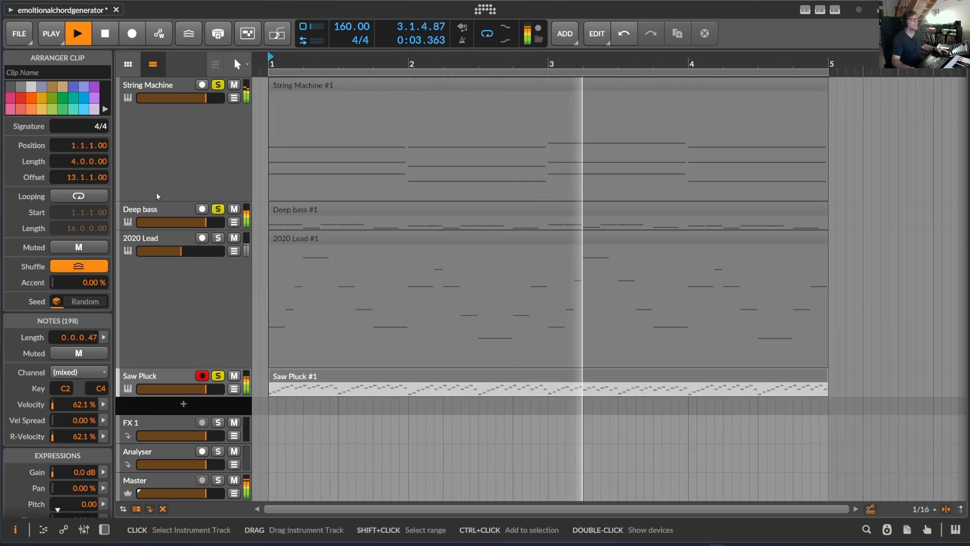
{"action": "left_click_drag", "start_coordinate": [205, 97], "coordinate": [185, 91]}
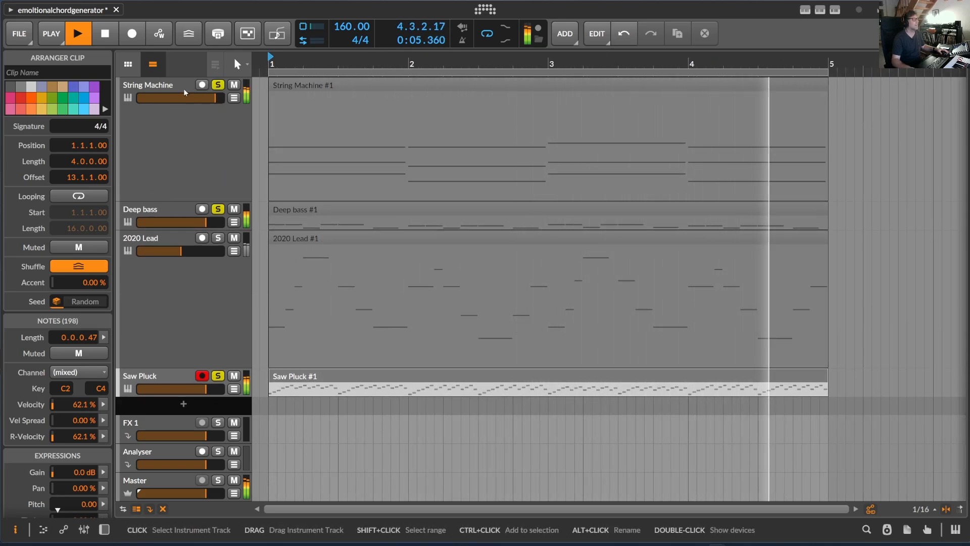
{"action": "left_click_drag", "start_coordinate": [204, 224], "coordinate": [196, 250]}
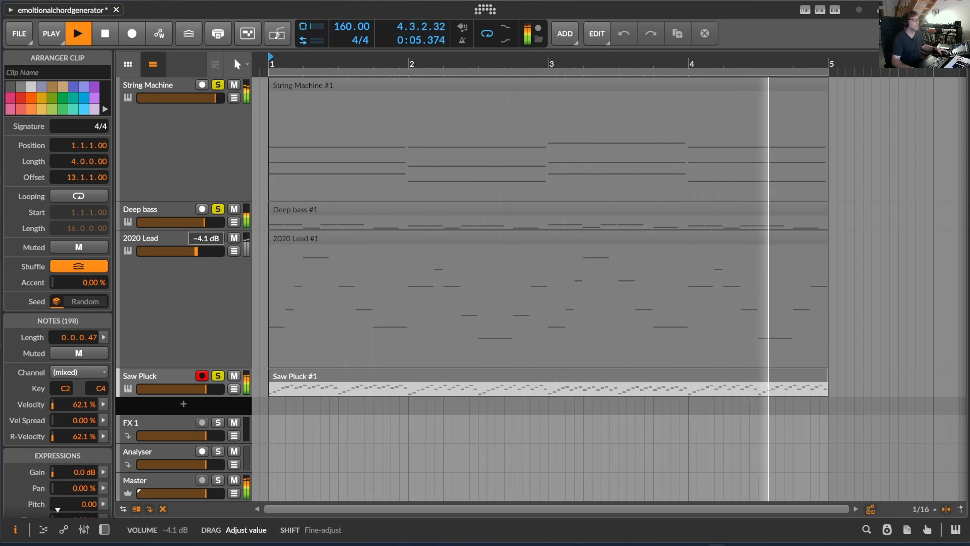
Step: Show the Saw Pluck track's Polymer device, reduce its Mod amount during playback and stop playing
{"action": "left_click", "coordinate": [179, 380]}
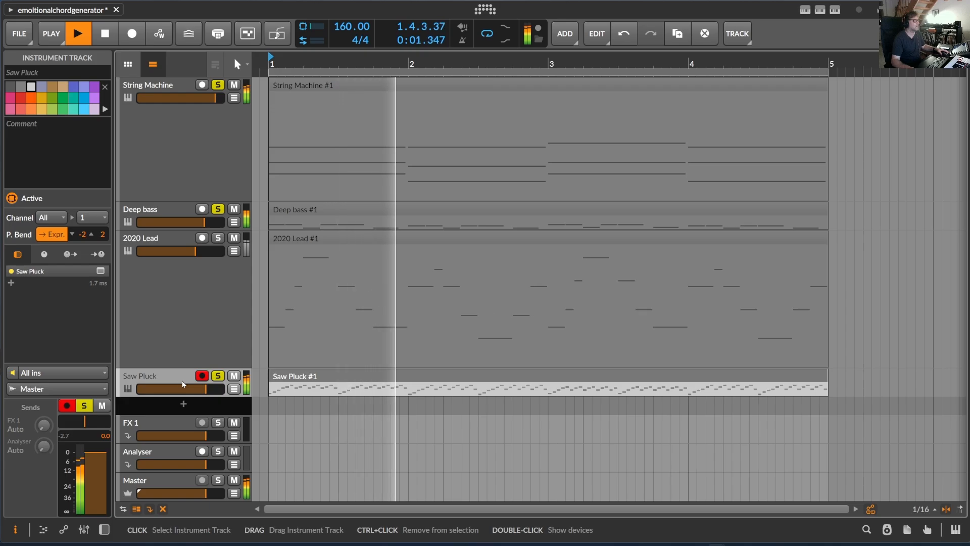
{"action": "double_click", "coordinate": [185, 379]}
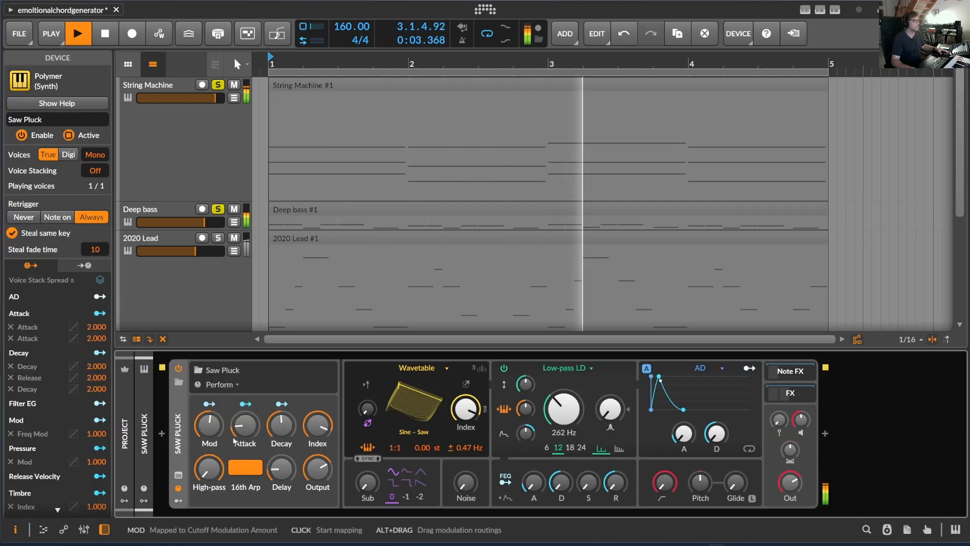
{"action": "left_click_drag", "start_coordinate": [209, 424], "coordinate": [209, 435]}
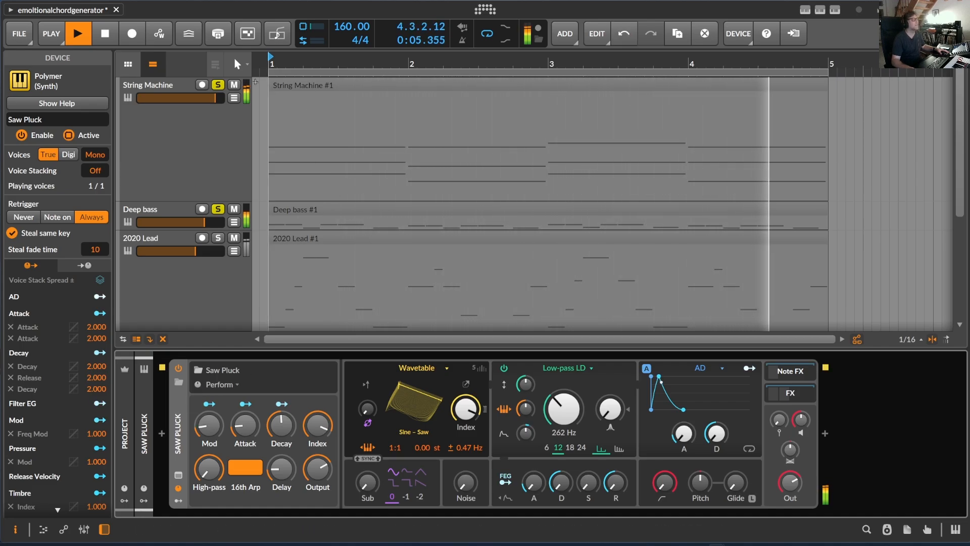
{"action": "key", "text": "space"}
{"action": "left_click_drag", "start_coordinate": [298, 56], "coordinate": [299, 91]}
{"action": "scroll", "coordinate": [378, 278], "scroll_direction": "down", "scroll_amount": 5}
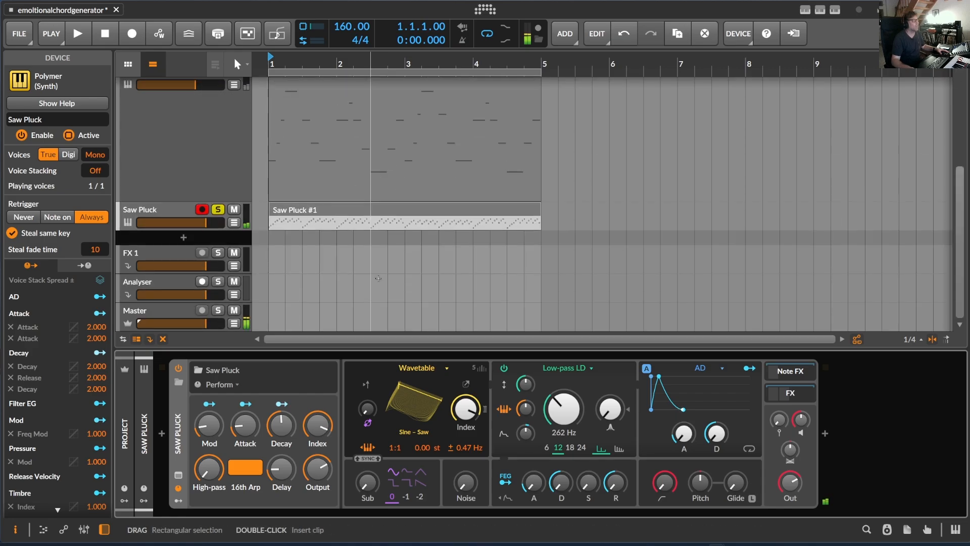
{"action": "scroll", "coordinate": [322, 216], "scroll_direction": "up", "scroll_amount": 4}
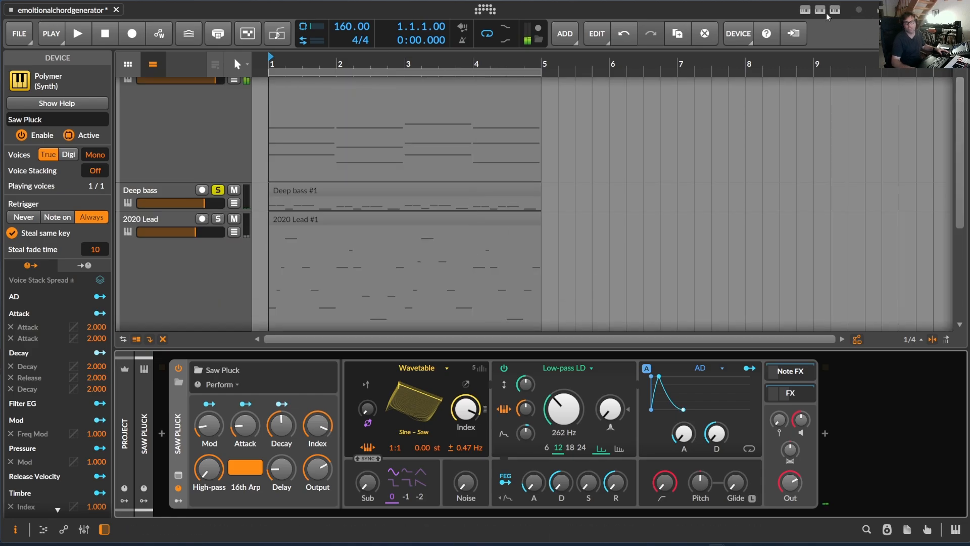
{"action": "scroll", "coordinate": [536, 190], "scroll_direction": "down", "scroll_amount": 3}
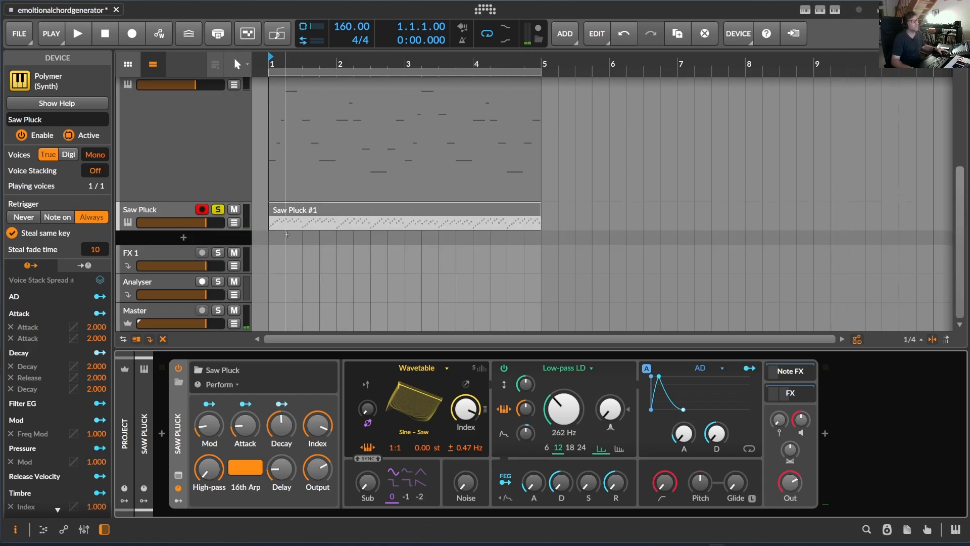
{"action": "left_click", "coordinate": [302, 215]}
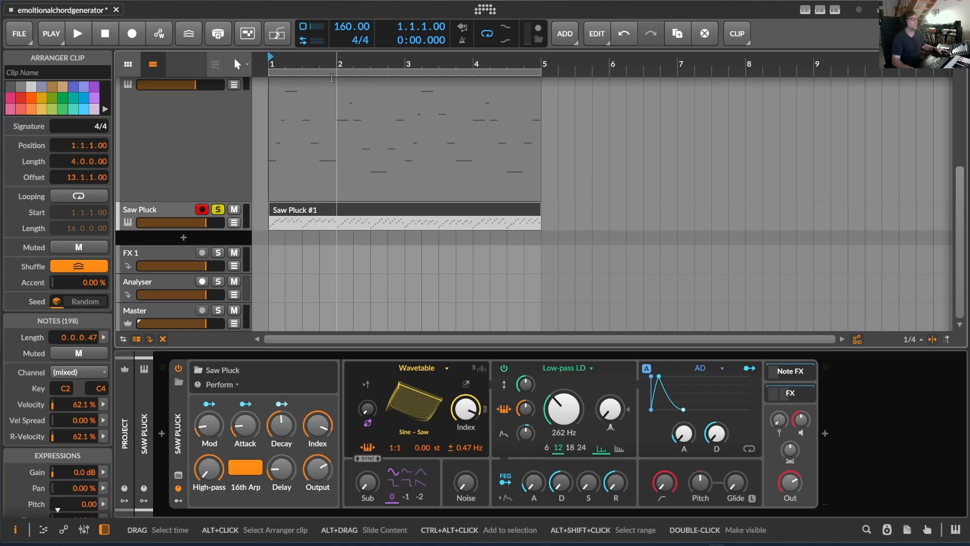
{"action": "scroll", "coordinate": [332, 199], "scroll_direction": "up", "scroll_amount": 3}
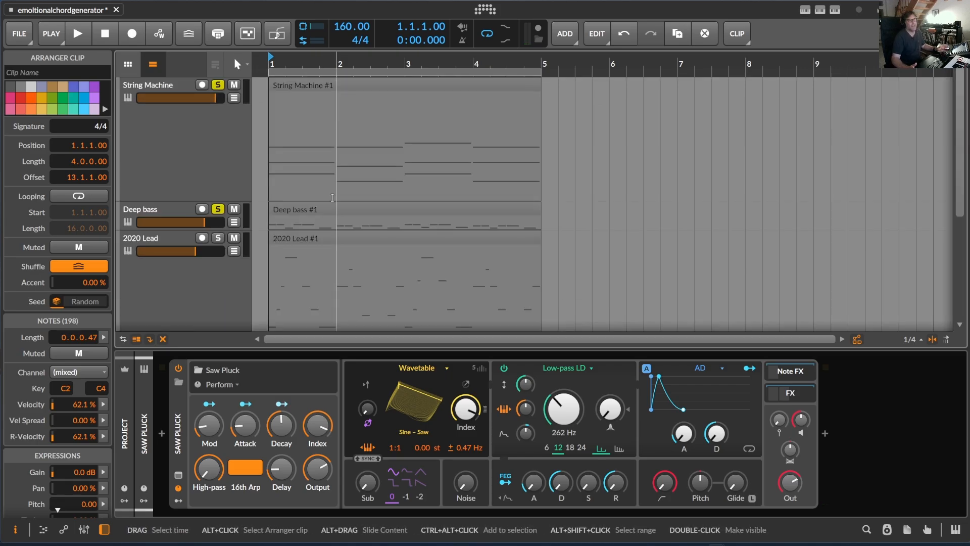
{"action": "scroll", "coordinate": [339, 197], "scroll_direction": "down", "scroll_amount": 3}
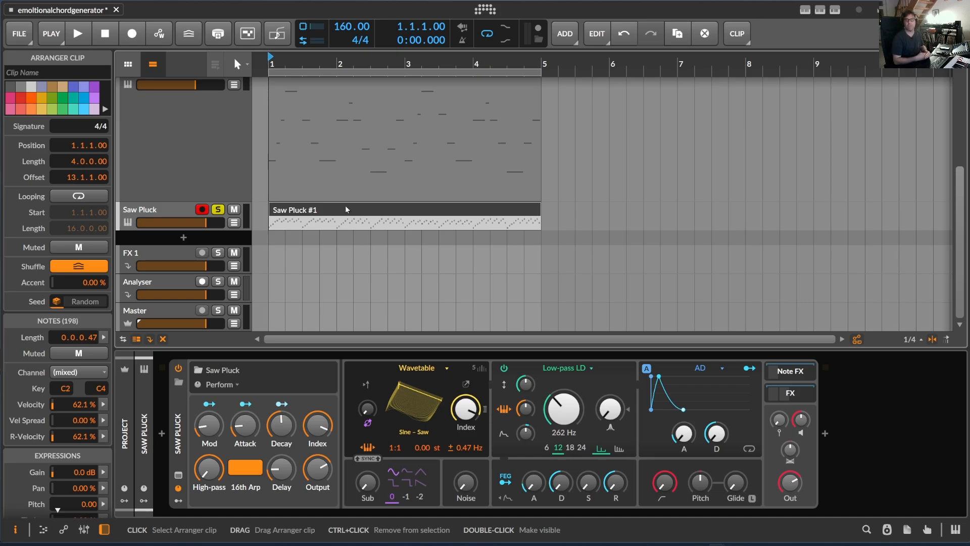
Step: Add a new instrument track with v9 Kick below the Saw Pluck track
{"action": "left_click", "coordinate": [191, 238]}
{"action": "type", "text": "v9"}
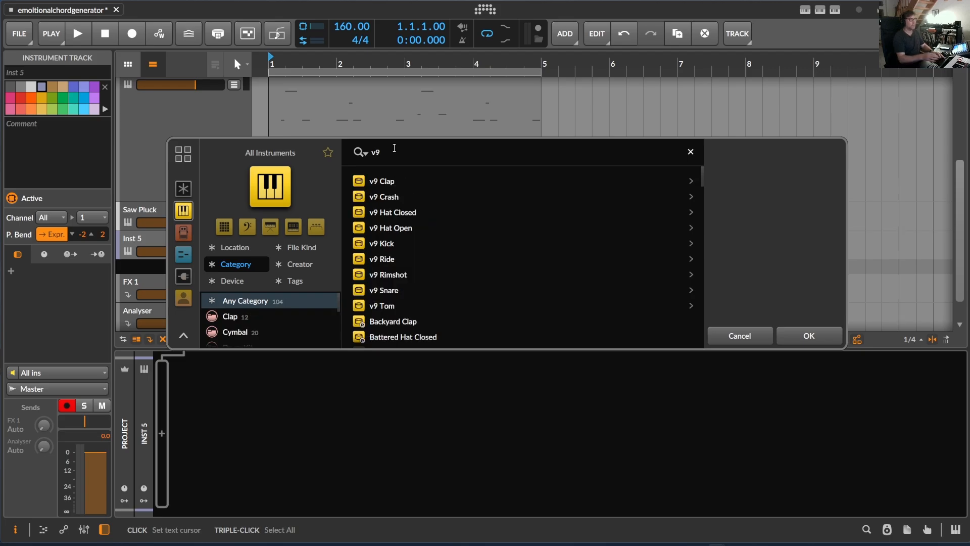
{"action": "double_click", "coordinate": [430, 243]}
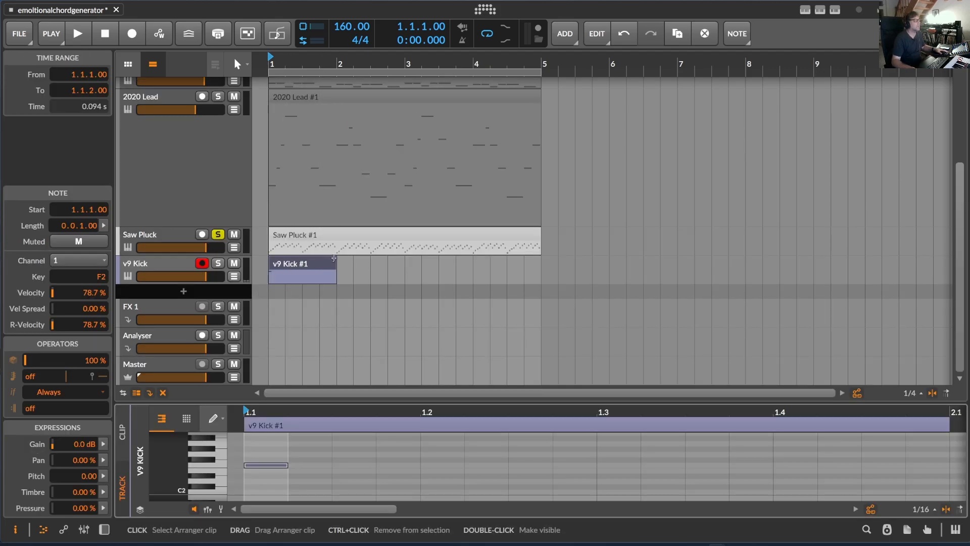
Step: Build a one-bar v9 Kick loop with F2 notes on beats 1 and 3, extend it over four bars and play it soloed
{"action": "left_click_drag", "start_coordinate": [333, 259], "coordinate": [288, 268]}
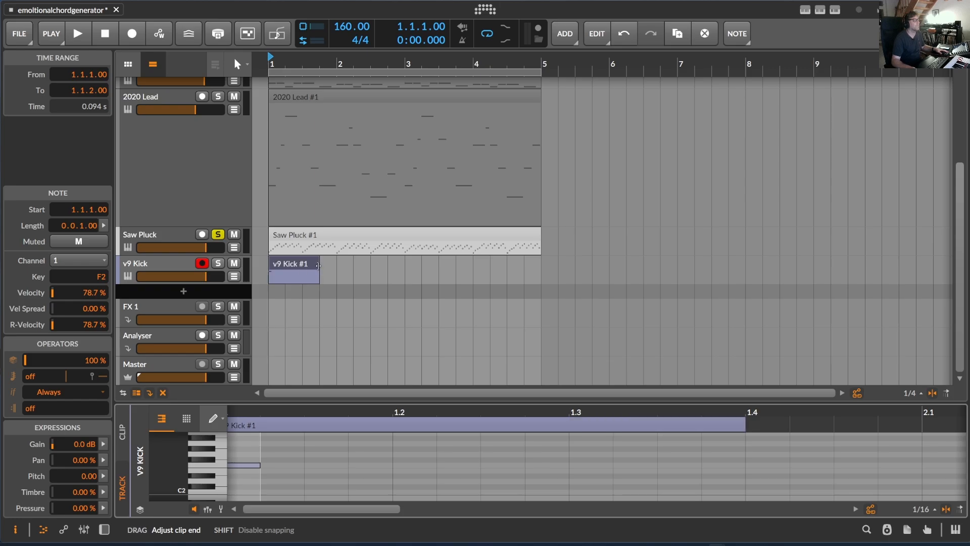
{"action": "key", "text": "space"}
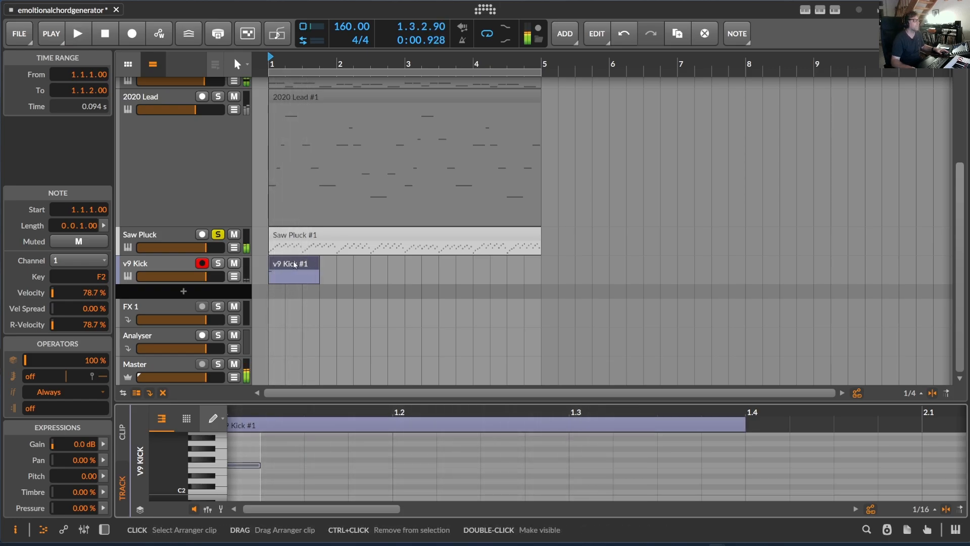
{"action": "left_click_drag", "start_coordinate": [294, 265], "coordinate": [317, 268]}
{"action": "key", "text": "space"}
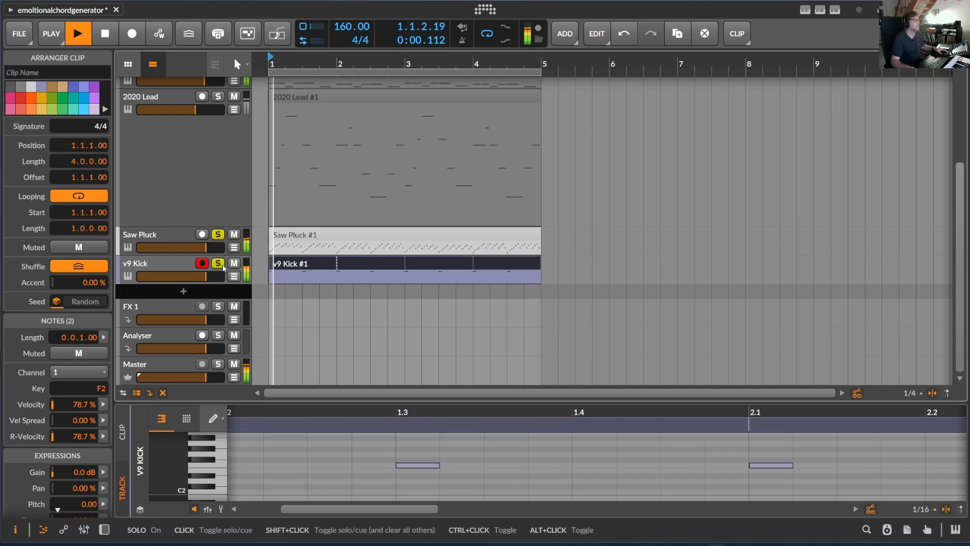
{"action": "left_click", "coordinate": [174, 266]}
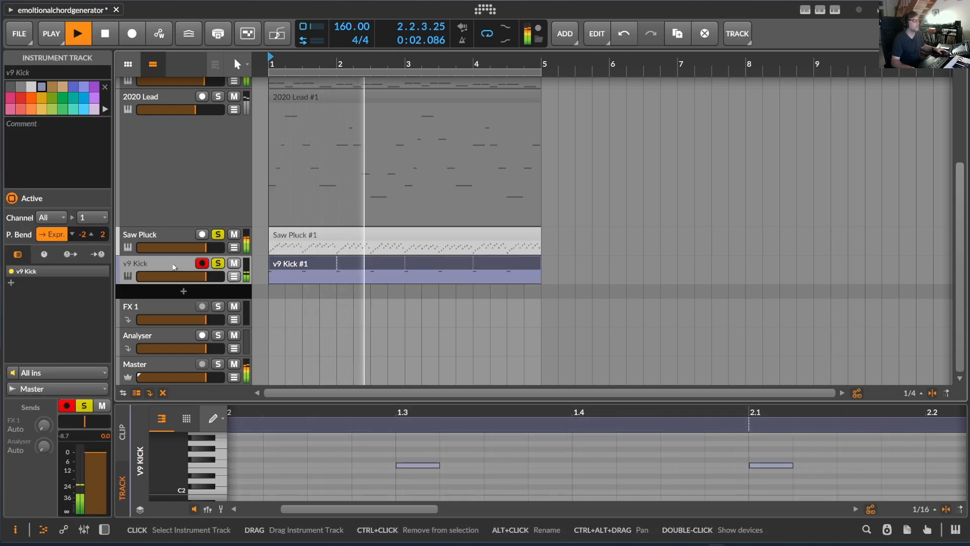
Step: Split the v9 Kick clip at beat 2 of the first bar
{"action": "left_click", "coordinate": [286, 264]}
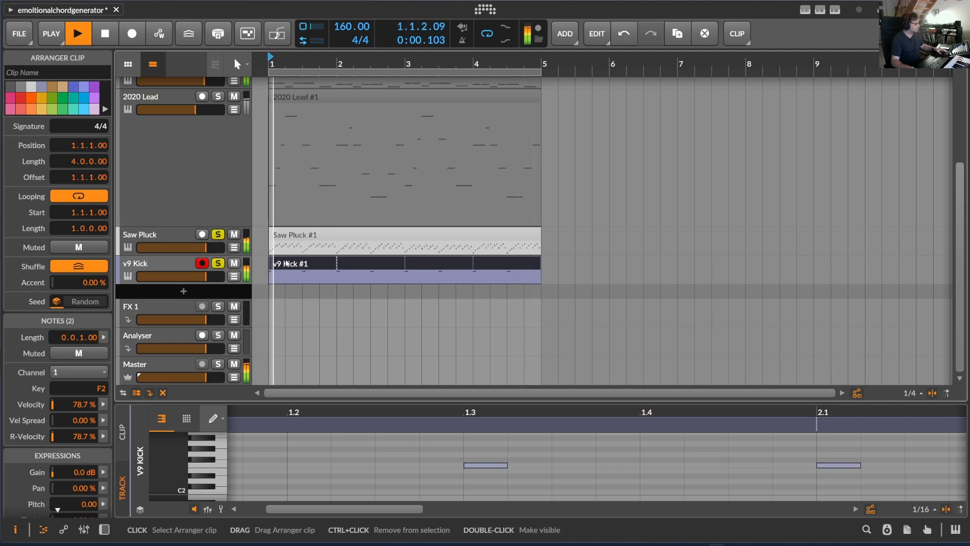
{"action": "key", "text": "3"}
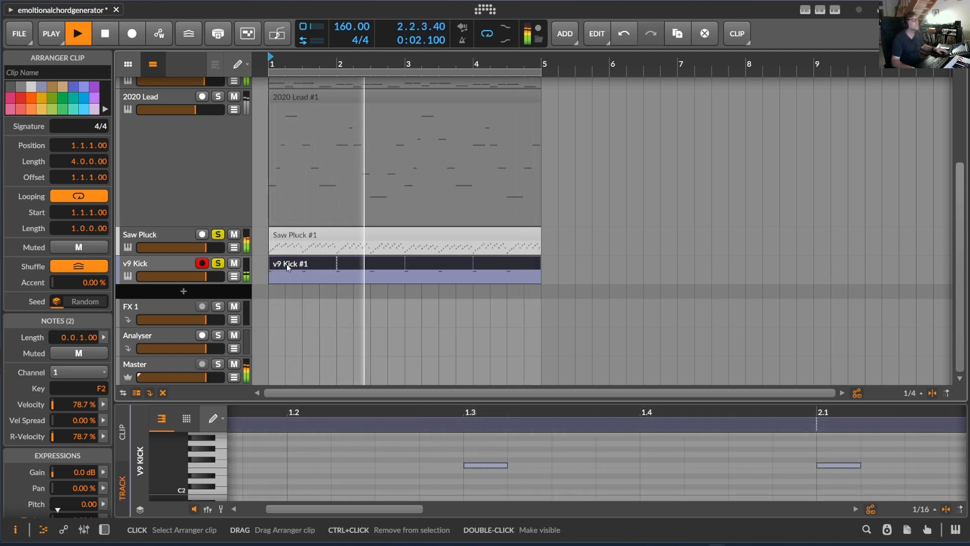
{"action": "key", "text": "5"}
{"action": "left_click", "coordinate": [286, 266]}
{"action": "key", "text": "1"}
Step: Copy the one-beat kick clip to beat 2 and join both pieces into a two-beat clip
{"action": "left_click", "coordinate": [279, 265]}
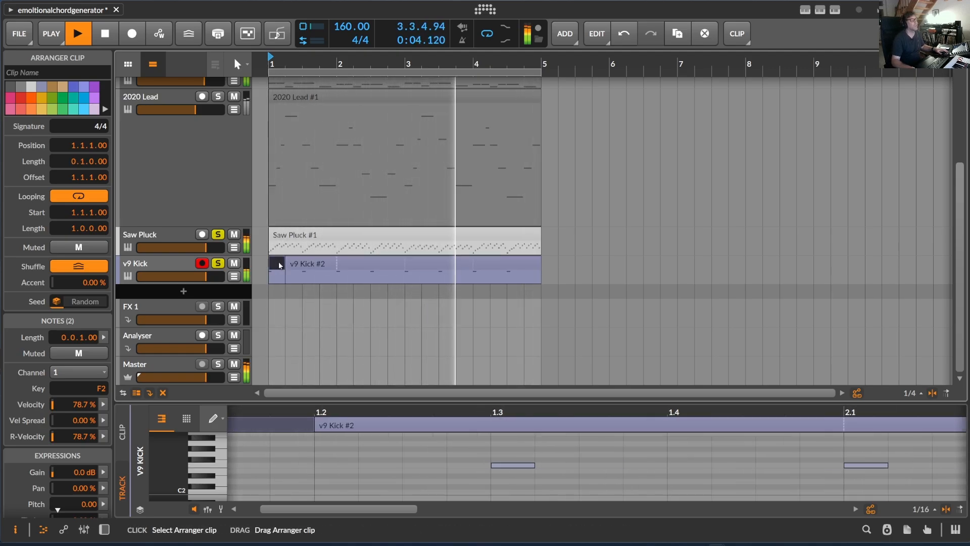
{"action": "left_click_drag", "start_coordinate": [279, 264], "coordinate": [297, 265]}
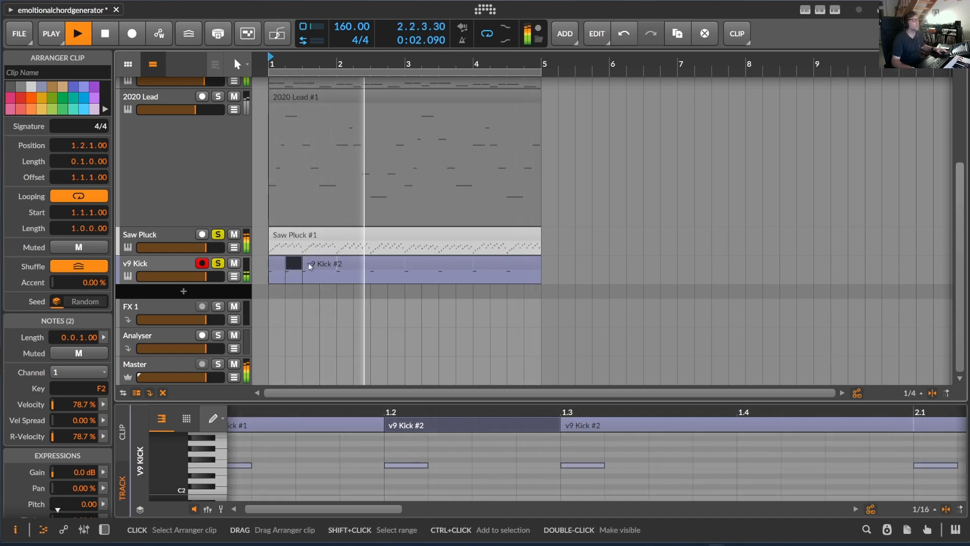
{"action": "left_click", "coordinate": [279, 264]}
{"action": "left_click", "coordinate": [291, 264], "text": "shift"}
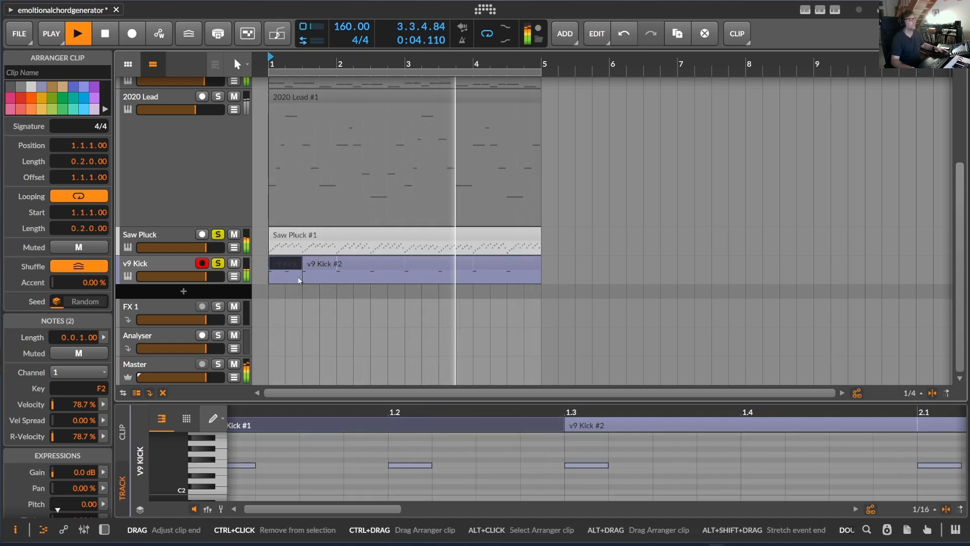
Step: Join the kick pieces and extend the two-beat loop across four bars on the v9 Kick track
{"action": "key", "text": "ctrl+j"}
{"action": "left_click_drag", "start_coordinate": [302, 277], "coordinate": [545, 280]}
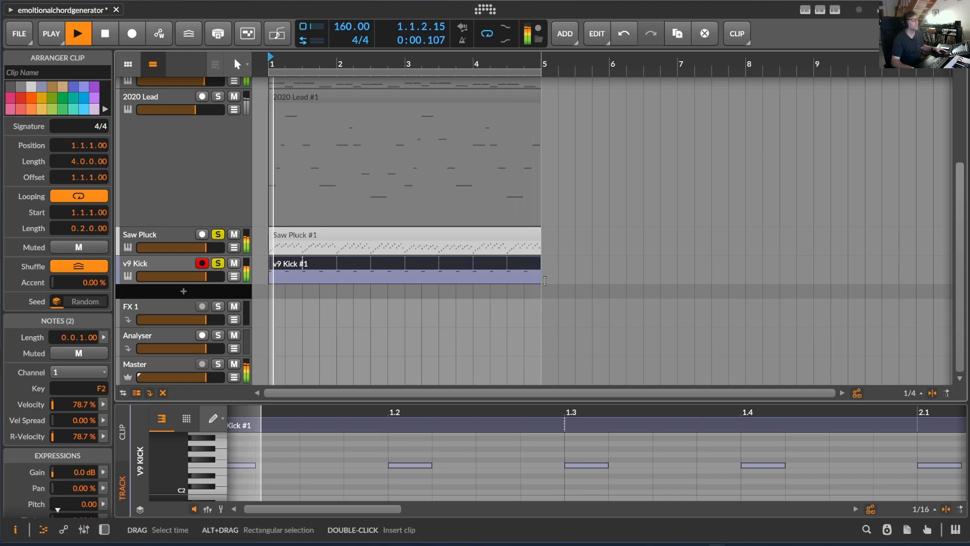
{"action": "left_click", "coordinate": [182, 260]}
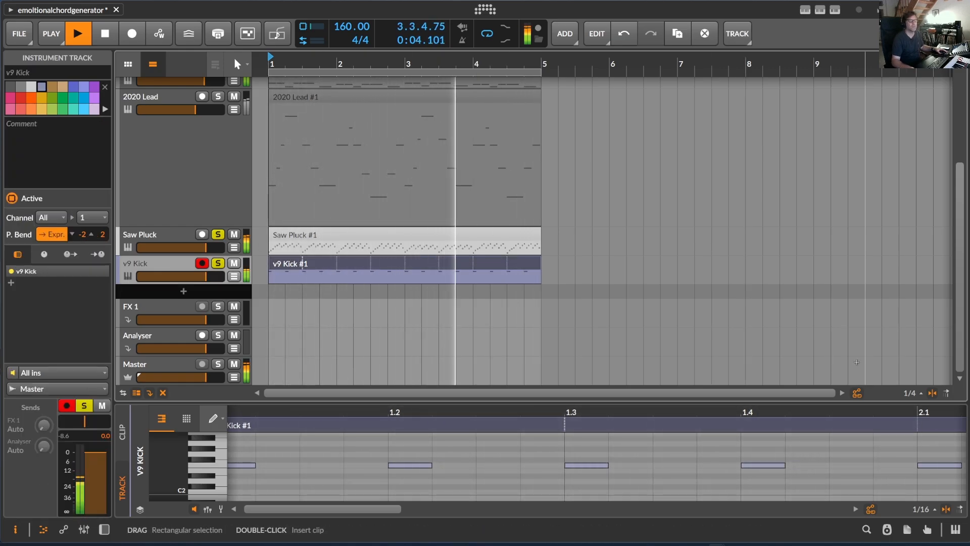
Step: Open the sample browser and search for "hihat loop"
{"action": "left_click", "coordinate": [906, 529]}
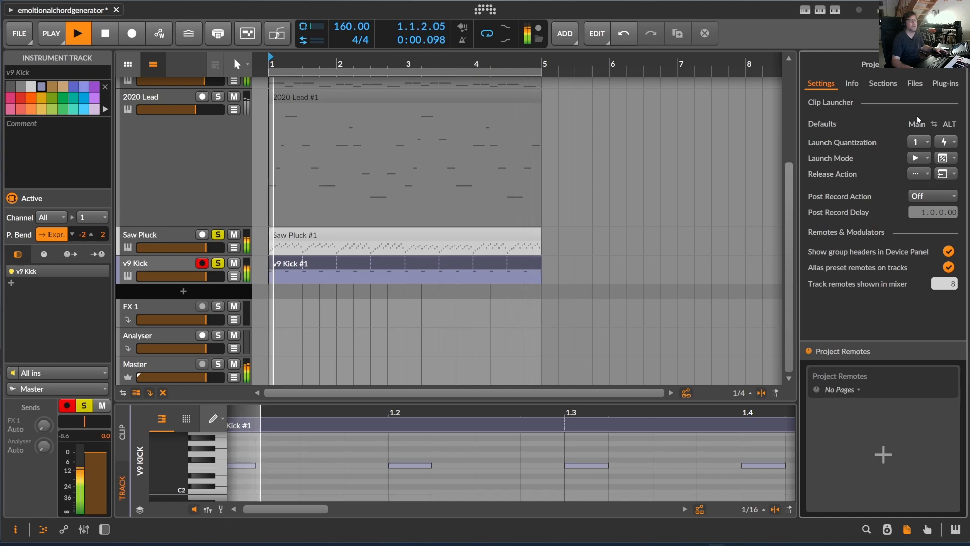
{"action": "left_click", "coordinate": [871, 530]}
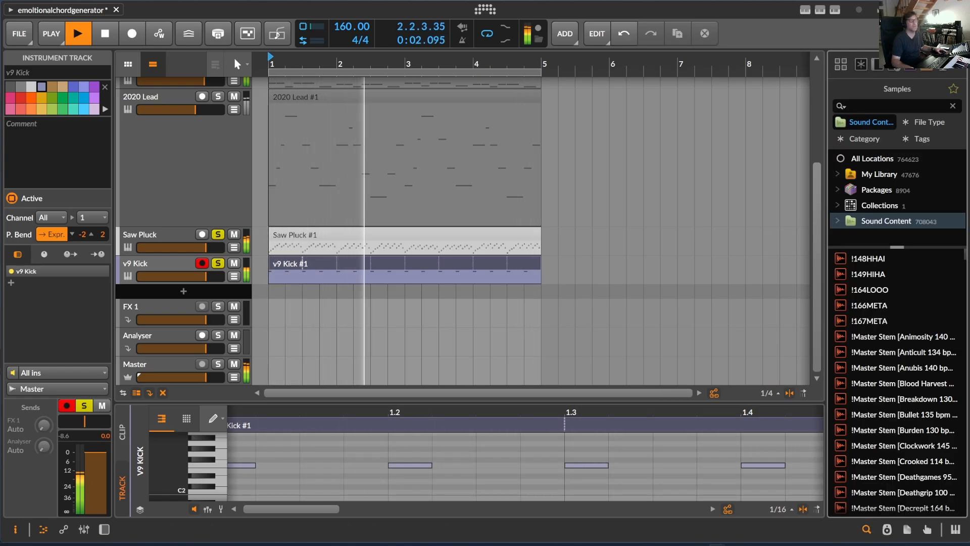
{"action": "left_click", "coordinate": [865, 104]}
{"action": "type", "text": "hihat loop"}
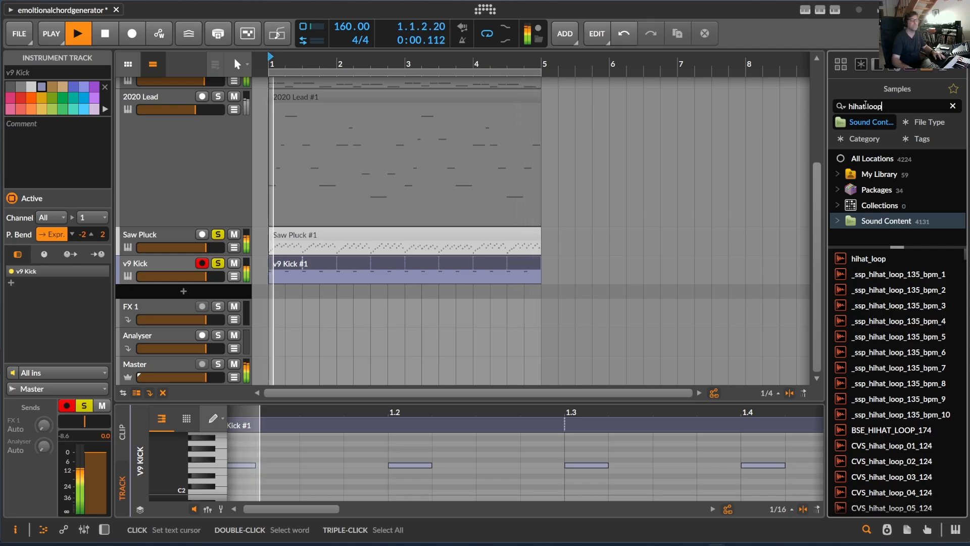
Step: Audition several XLNT and ssp hi-hat loops from the search results against the playing arrangement
{"action": "scroll", "coordinate": [889, 324], "scroll_direction": "down", "scroll_amount": 10}
{"action": "left_click", "coordinate": [888, 322]}
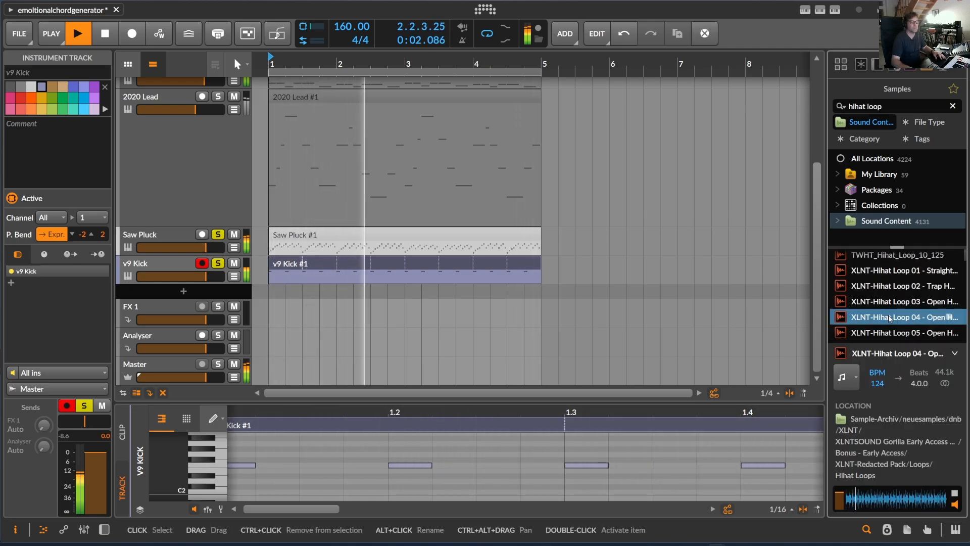
{"action": "left_click", "coordinate": [889, 286]}
{"action": "scroll", "coordinate": [889, 288], "scroll_direction": "up", "scroll_amount": 4}
{"action": "left_click", "coordinate": [889, 282]}
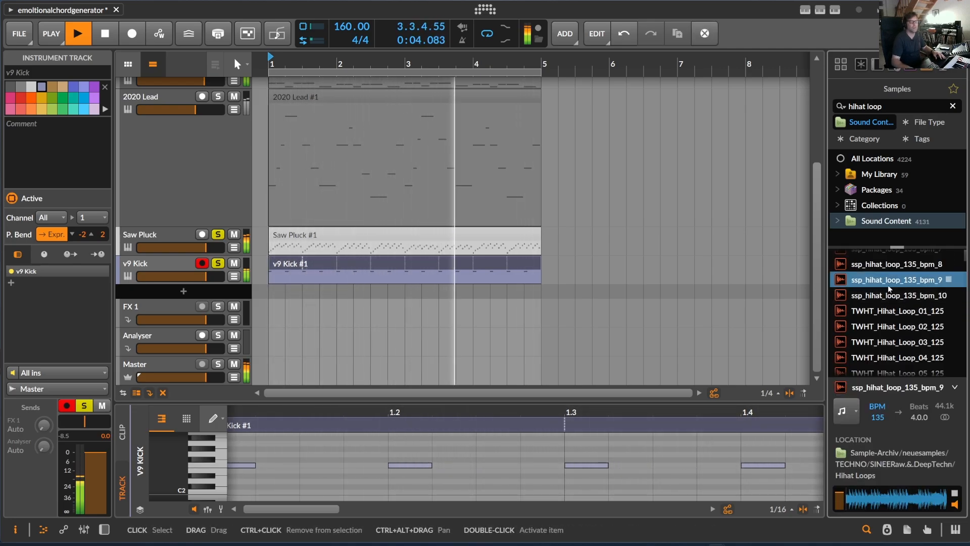
{"action": "scroll", "coordinate": [889, 287], "scroll_direction": "down", "scroll_amount": 4}
{"action": "left_click", "coordinate": [891, 313]}
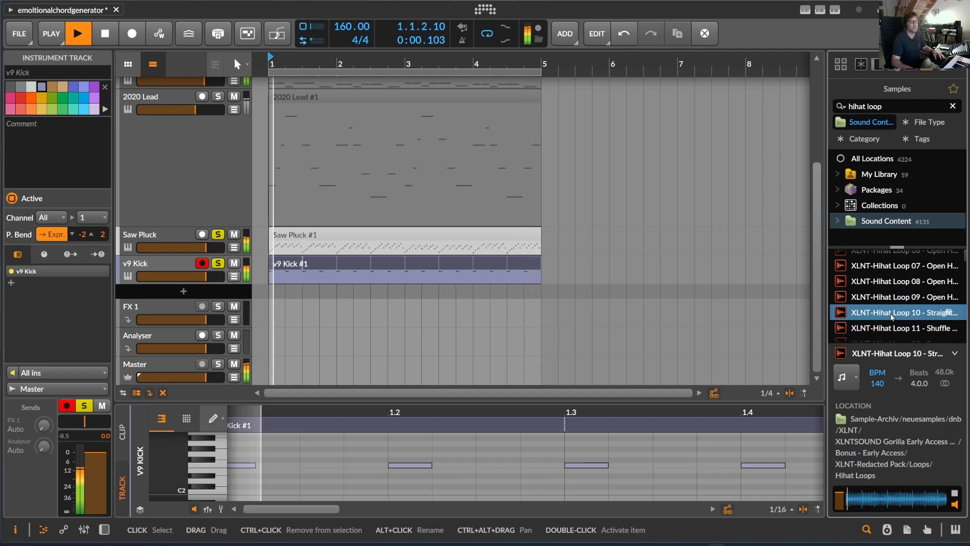
Step: Look further down the results and audition Cymatics hi-hat loops, including Praha Hihat Loop
{"action": "scroll", "coordinate": [892, 317], "scroll_direction": "down", "scroll_amount": 3}
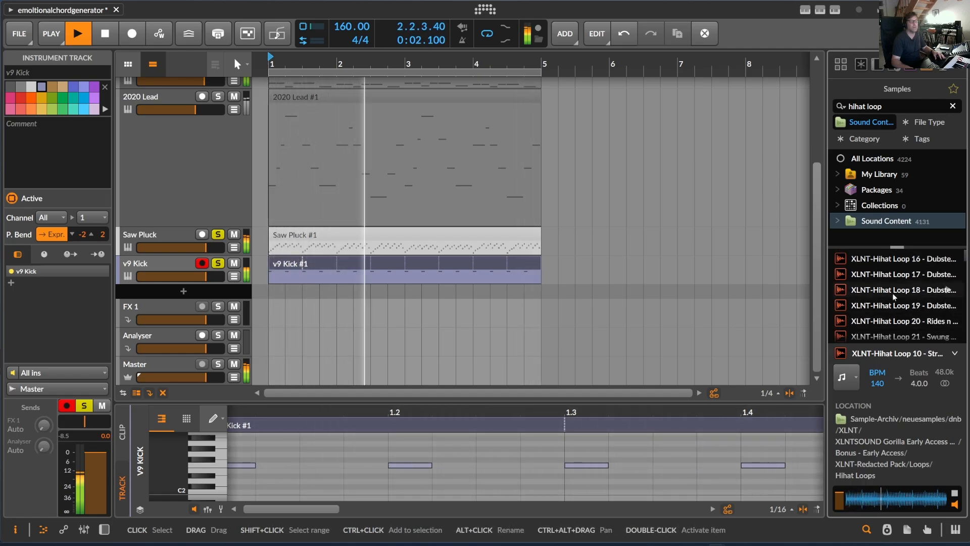
{"action": "scroll", "coordinate": [898, 309], "scroll_direction": "down", "scroll_amount": 4}
{"action": "scroll", "coordinate": [898, 310], "scroll_direction": "down", "scroll_amount": 6}
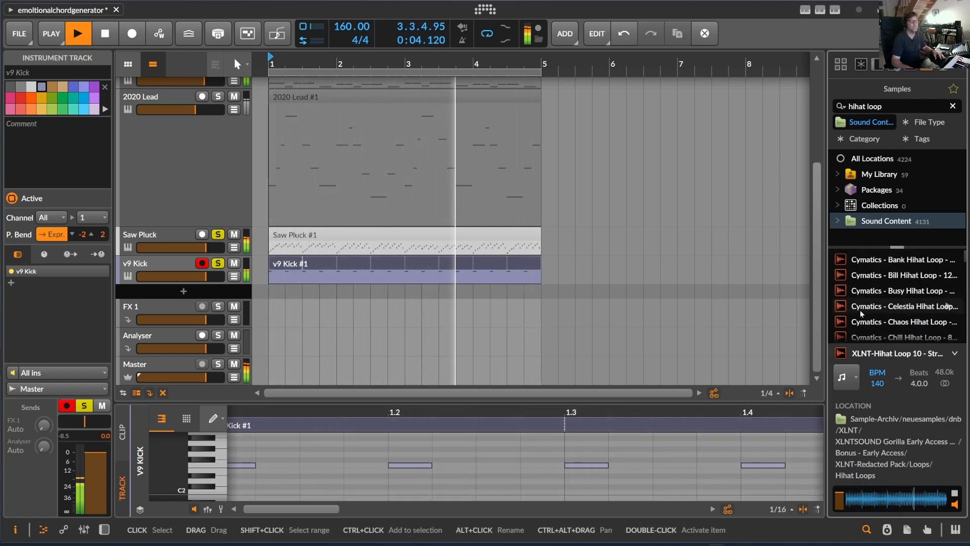
{"action": "left_click", "coordinate": [882, 307]}
{"action": "scroll", "coordinate": [883, 307], "scroll_direction": "down", "scroll_amount": 3}
{"action": "left_click", "coordinate": [883, 307]}
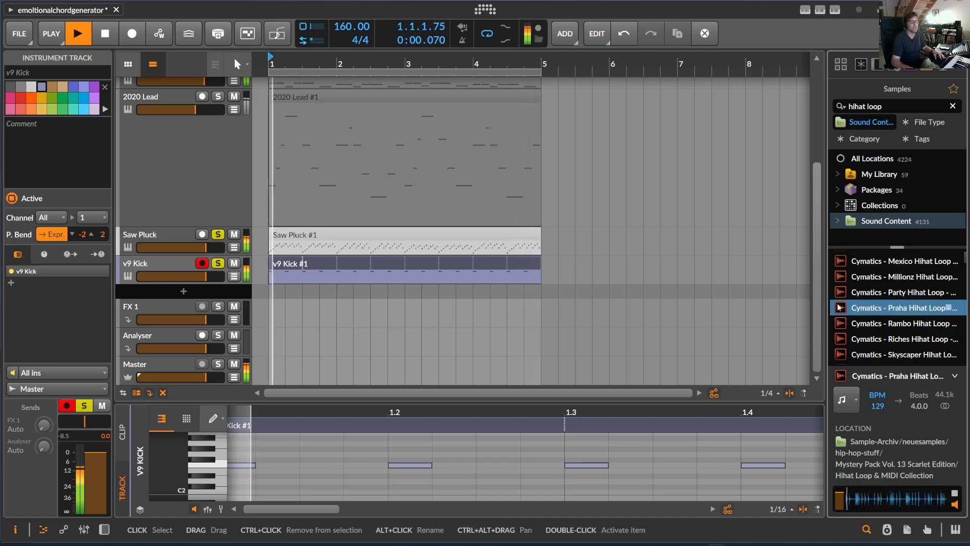
Step: Widen the browser and audition PML_ENGELHARDT hi-hat loops 006, 008 and both versions of 012
{"action": "left_click_drag", "start_coordinate": [827, 289], "coordinate": [685, 290]}
{"action": "scroll", "coordinate": [758, 308], "scroll_direction": "down", "scroll_amount": 8}
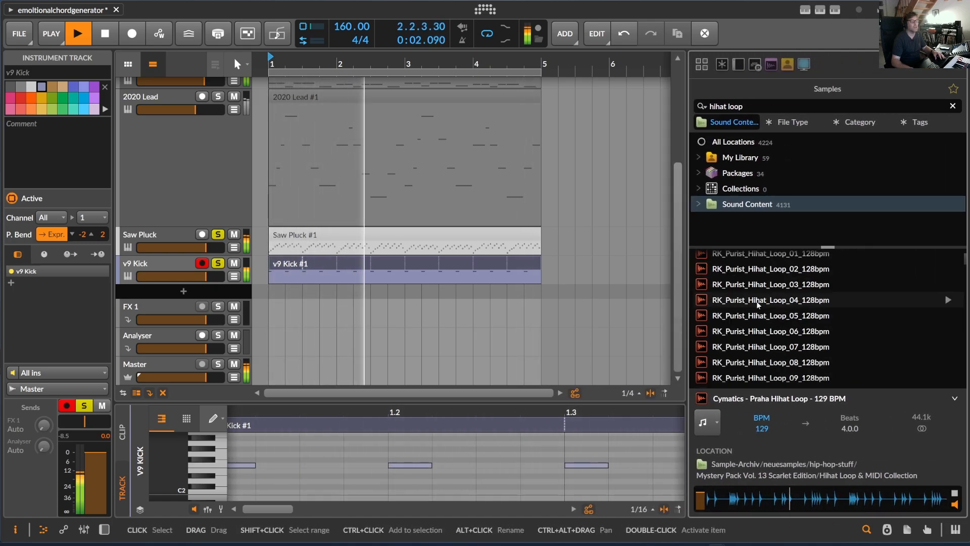
{"action": "scroll", "coordinate": [768, 303], "scroll_direction": "up", "scroll_amount": 4}
{"action": "left_click", "coordinate": [771, 278]}
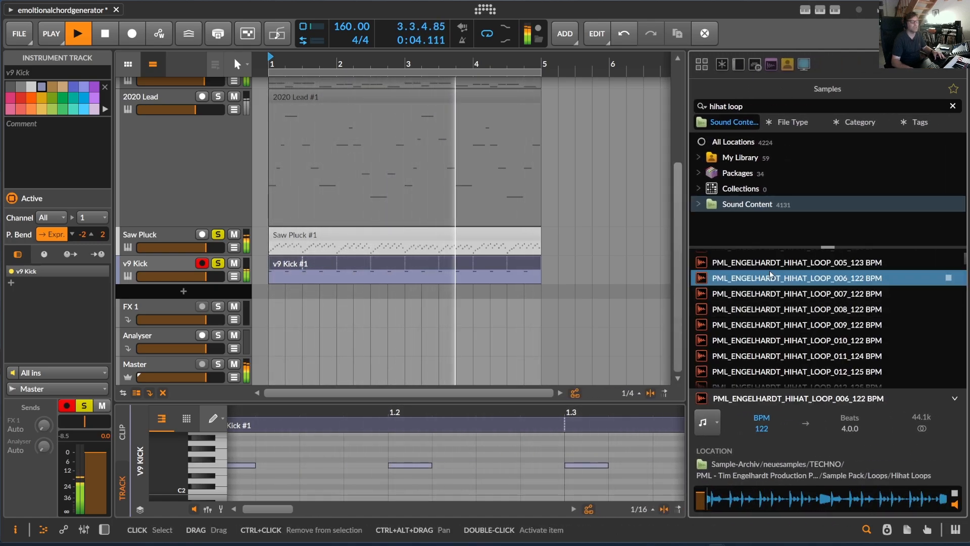
{"action": "left_click", "coordinate": [756, 310]}
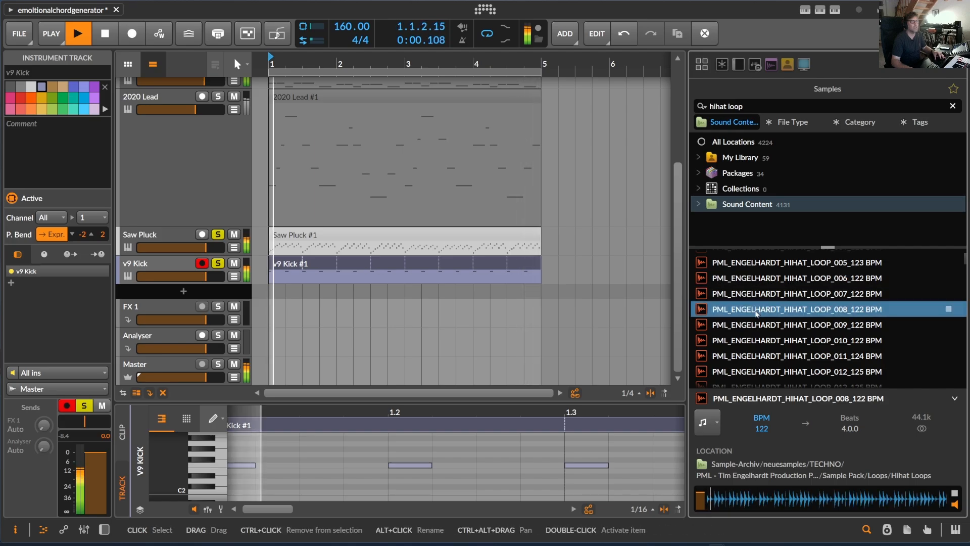
{"action": "scroll", "coordinate": [758, 308], "scroll_direction": "down", "scroll_amount": 2}
{"action": "left_click", "coordinate": [778, 277]}
{"action": "scroll", "coordinate": [779, 295], "scroll_direction": "down", "scroll_amount": 2}
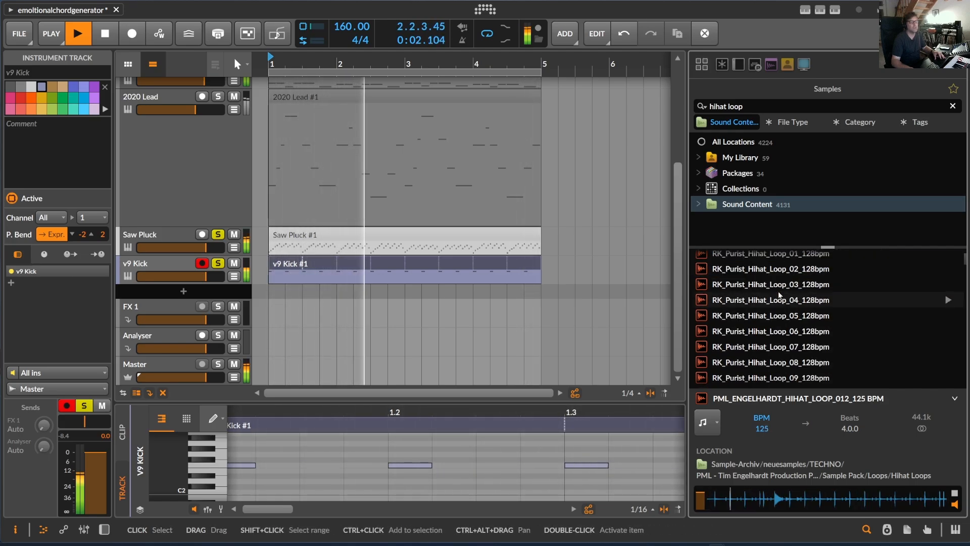
{"action": "scroll", "coordinate": [778, 296], "scroll_direction": "up", "scroll_amount": 2}
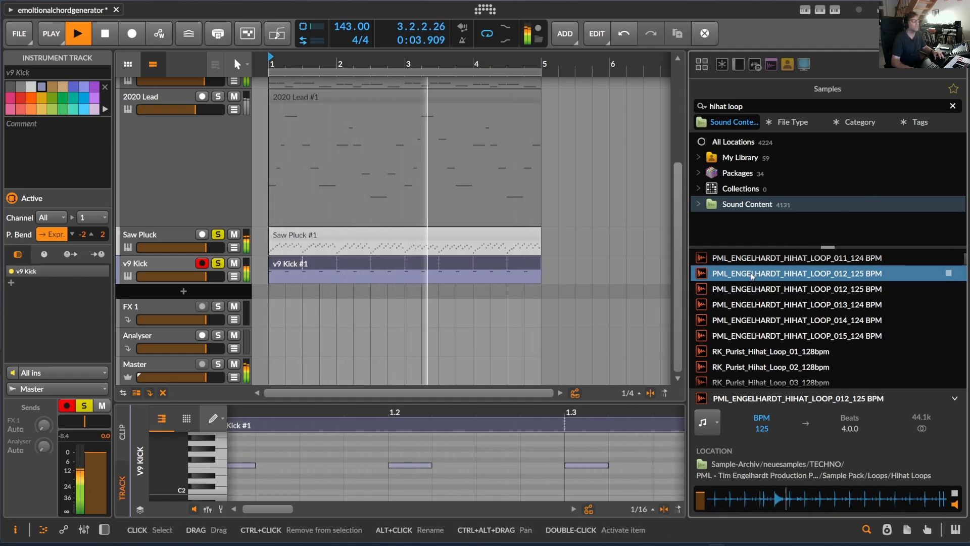
{"action": "left_click", "coordinate": [753, 289]}
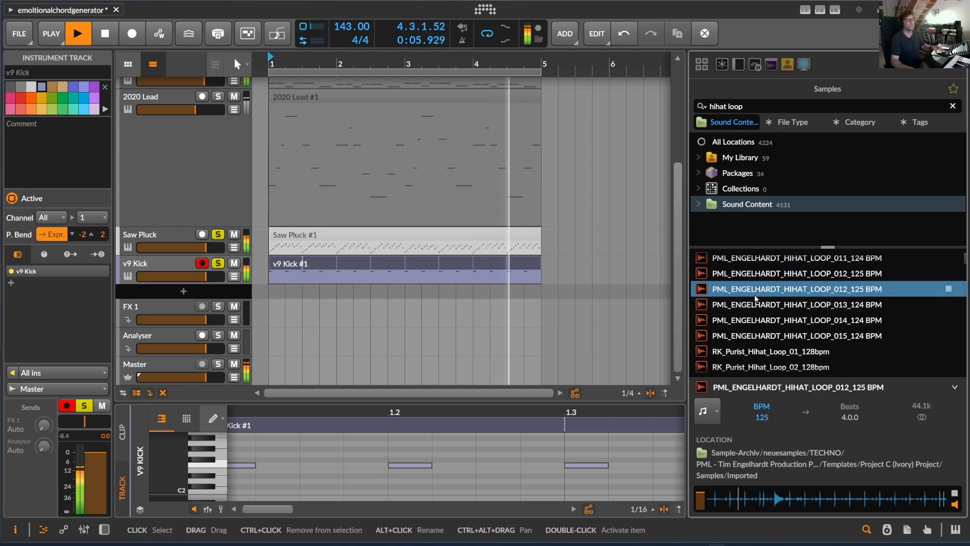
Step: Add PML_ENGELHARDT_HIHAT_LOOP_015_124 BPM as a new audio track below v9 Kick and solo that track
{"action": "left_click", "coordinate": [771, 334]}
{"action": "left_click_drag", "start_coordinate": [771, 334], "coordinate": [219, 295]}
{"action": "left_click", "coordinate": [218, 293]}
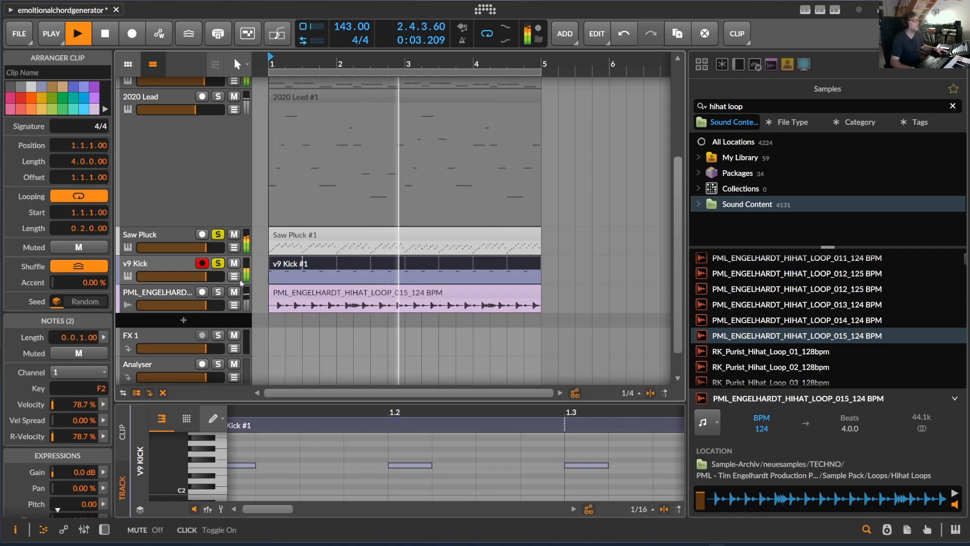
{"action": "left_click", "coordinate": [148, 296]}
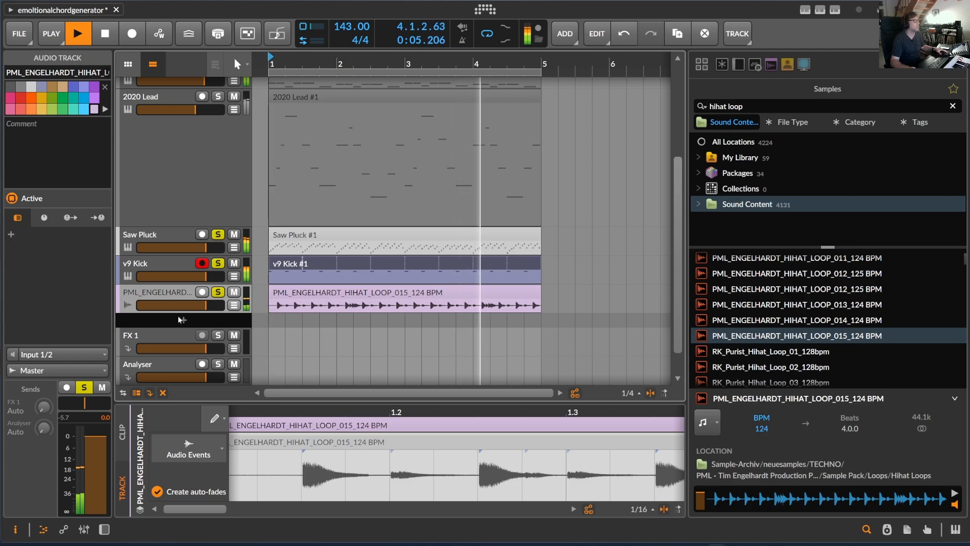
Step: Add a new instrument track with v0 Hat below the hi-hat loop track
{"action": "double_click", "coordinate": [248, 327]}
{"action": "type", "text": "vo"}
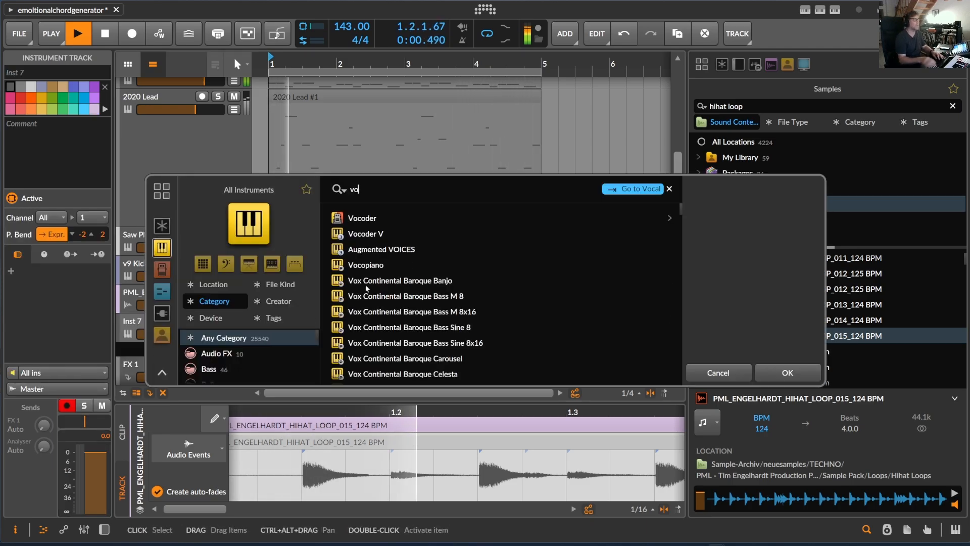
{"action": "key", "text": "BackSpace"}
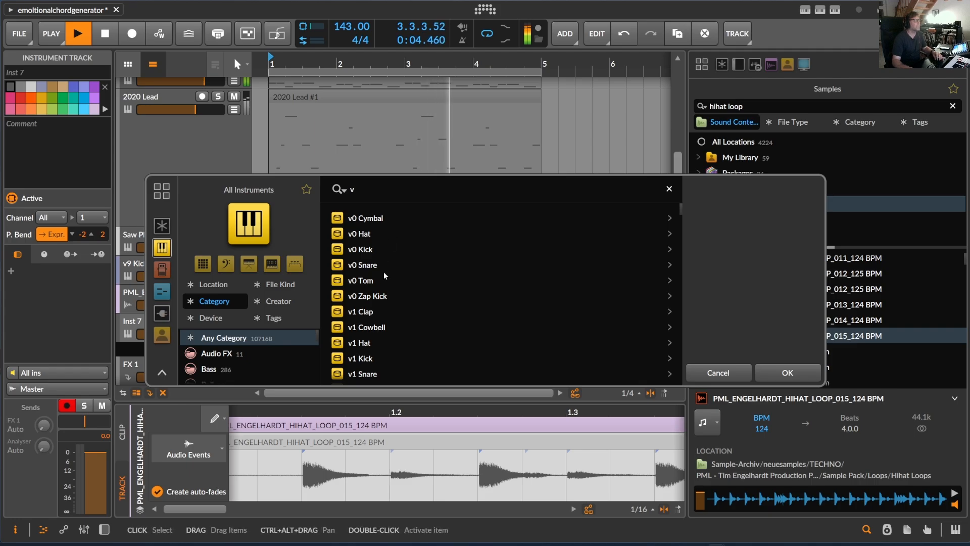
{"action": "double_click", "coordinate": [374, 234]}
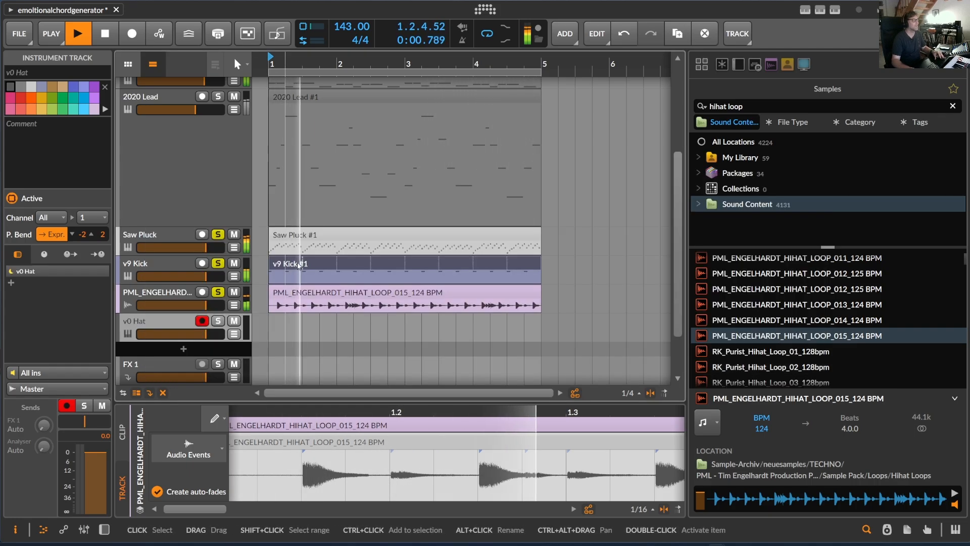
Step: Turn off solo on the String Machine, Deep bass and Saw Pluck tracks
{"action": "left_click", "coordinate": [275, 326]}
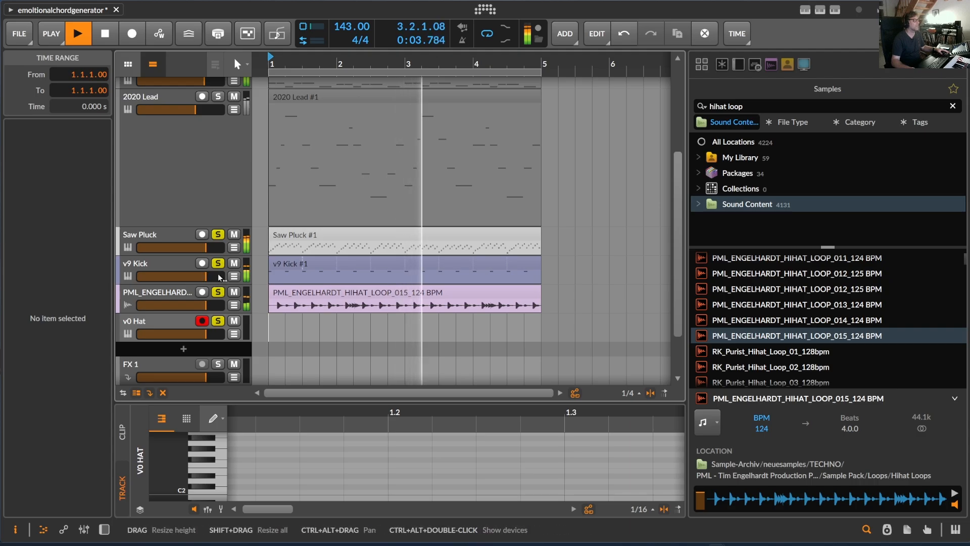
{"action": "scroll", "coordinate": [191, 141], "scroll_direction": "up", "scroll_amount": 3}
{"action": "left_click", "coordinate": [218, 85]}
{"action": "left_click", "coordinate": [218, 209]}
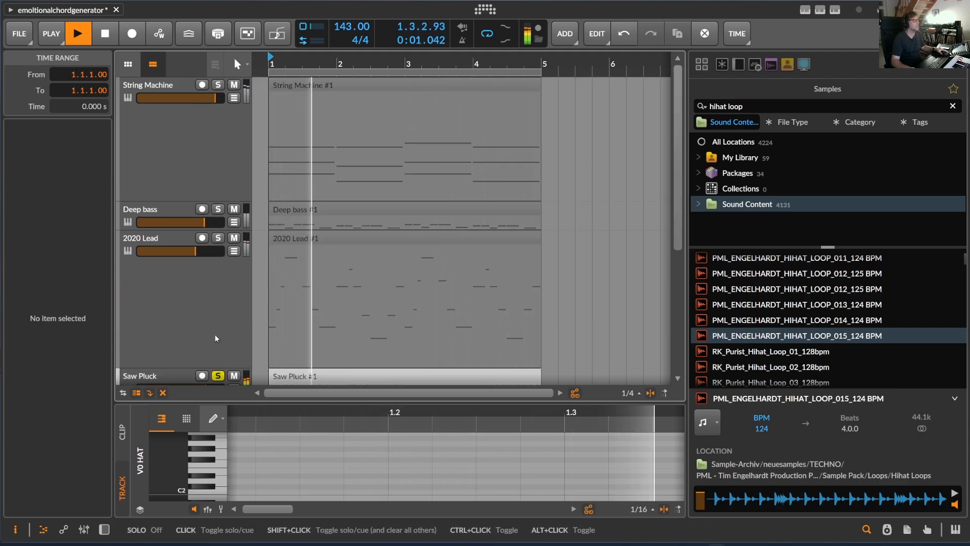
{"action": "left_click", "coordinate": [217, 375]}
{"action": "scroll", "coordinate": [222, 356], "scroll_direction": "down", "scroll_amount": 4}
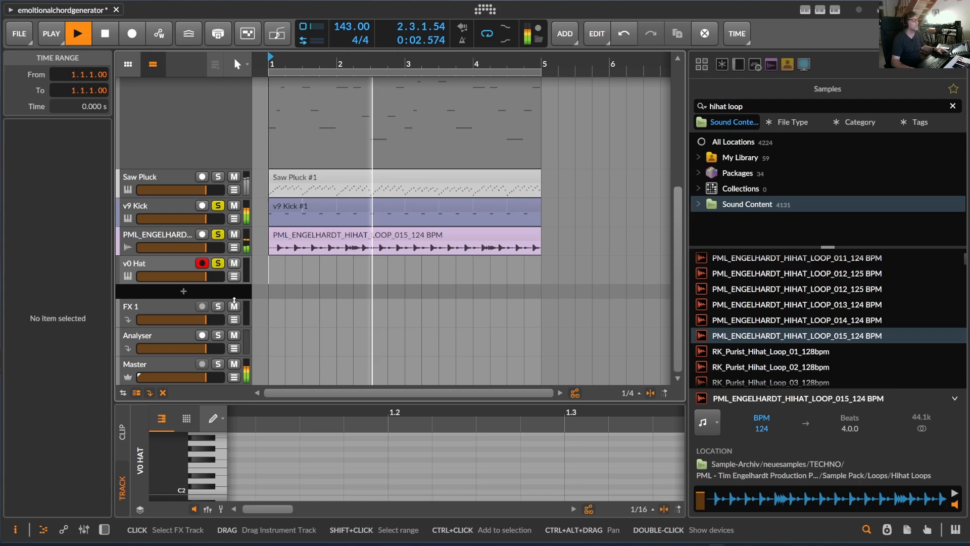
Step: Create a four-bar clip on the v0 Hat track from bar 1 and draw one F2 note across its full length
{"action": "left_click", "coordinate": [166, 259]}
{"action": "left_click", "coordinate": [267, 267]}
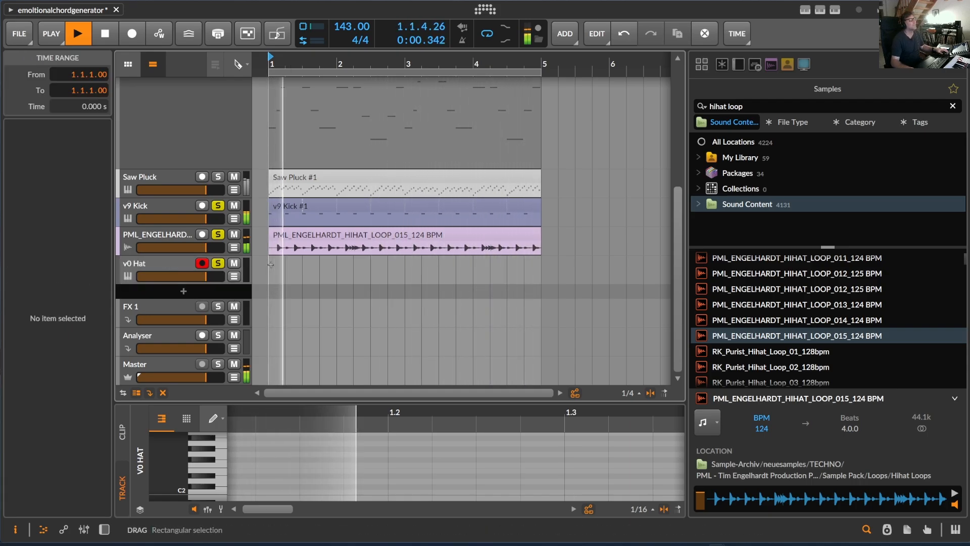
{"action": "double_click", "coordinate": [271, 264]}
{"action": "left_click_drag", "start_coordinate": [285, 258], "coordinate": [541, 259]}
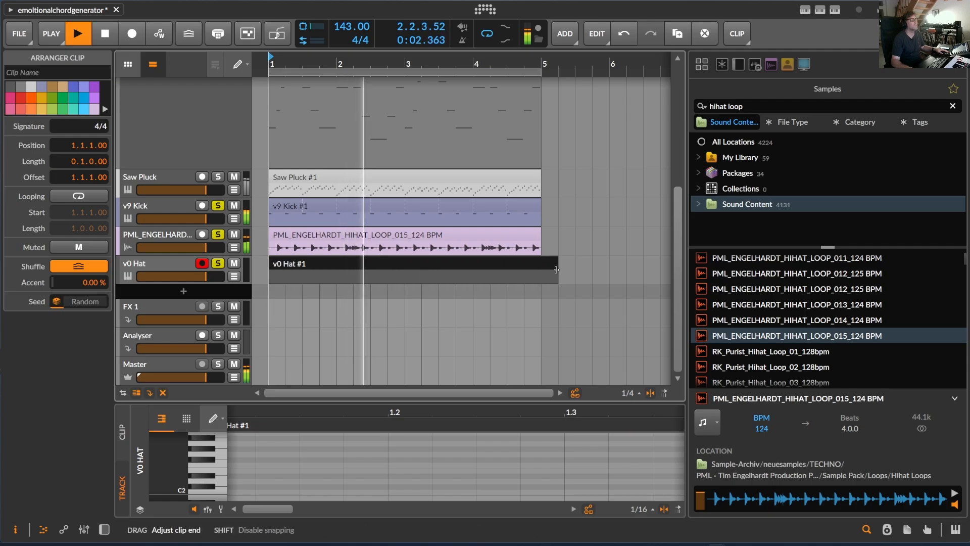
{"action": "left_click", "coordinate": [273, 276]}
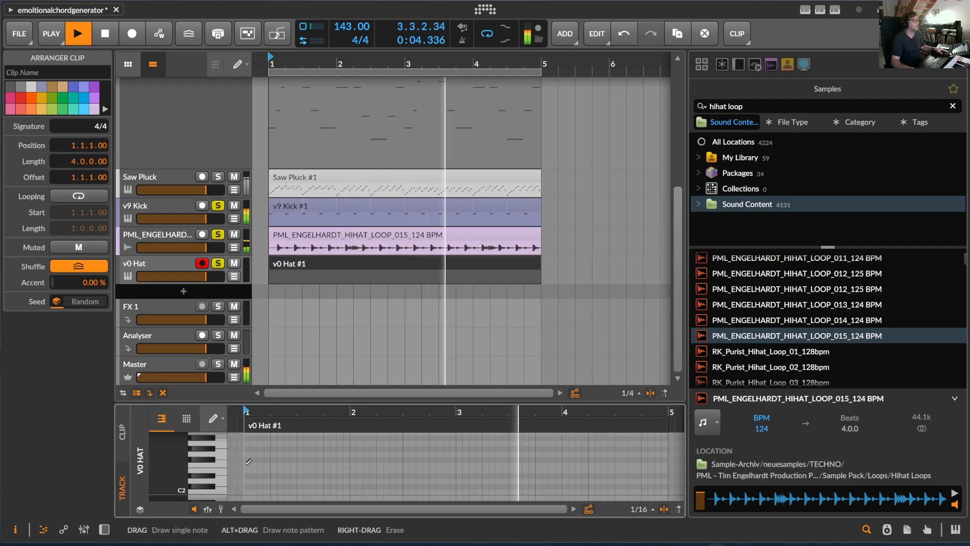
{"action": "left_click_drag", "start_coordinate": [246, 464], "coordinate": [670, 465]}
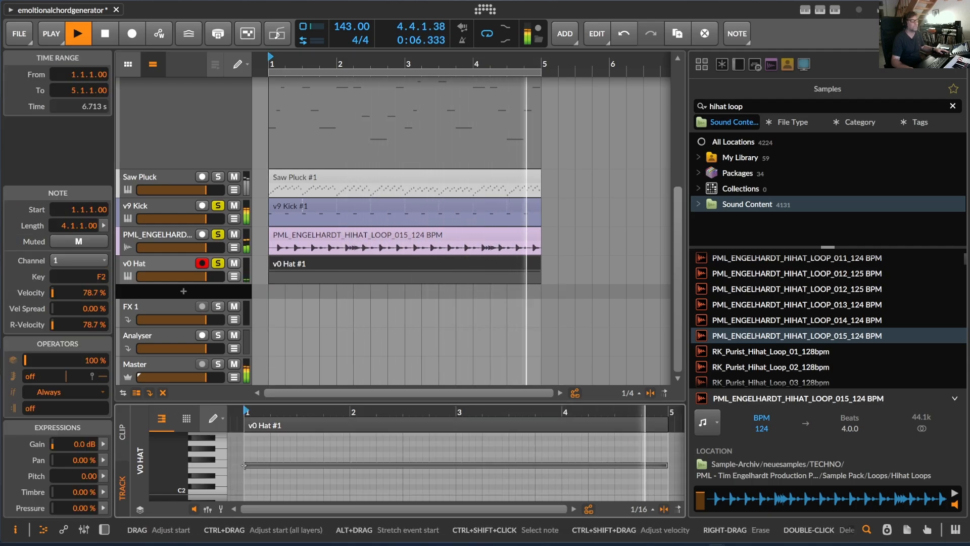
Step: Insert a Note Repeats device before v0 Hat in the track's device chain
{"action": "double_click", "coordinate": [162, 264]}
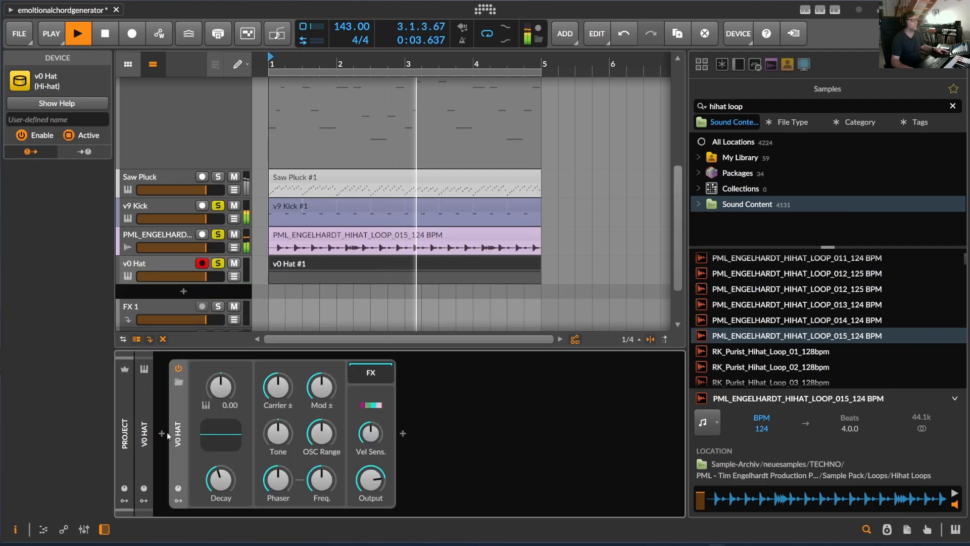
{"action": "left_click", "coordinate": [162, 433]}
{"action": "type", "text": "noter"}
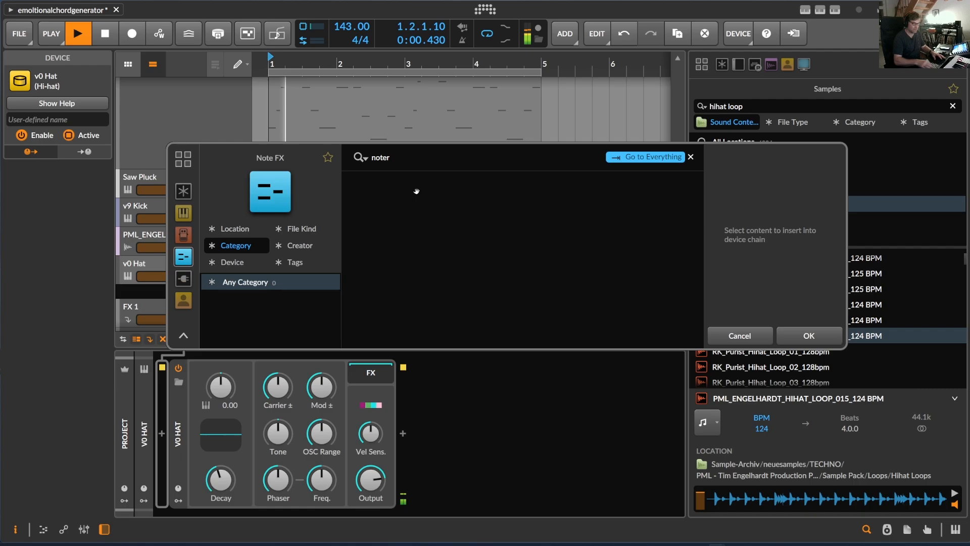
{"action": "key", "text": "BackSpace"}
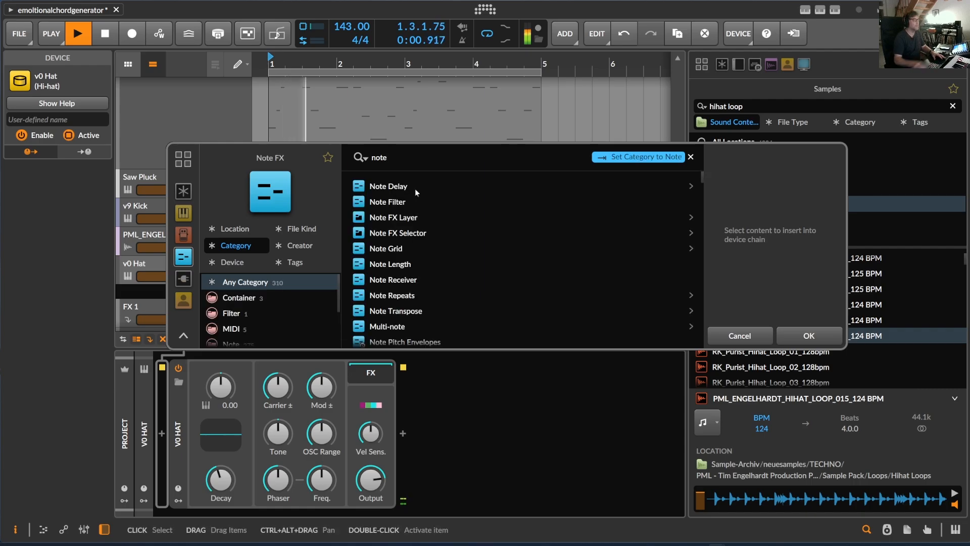
{"action": "scroll", "coordinate": [433, 289], "scroll_direction": "down", "scroll_amount": 1}
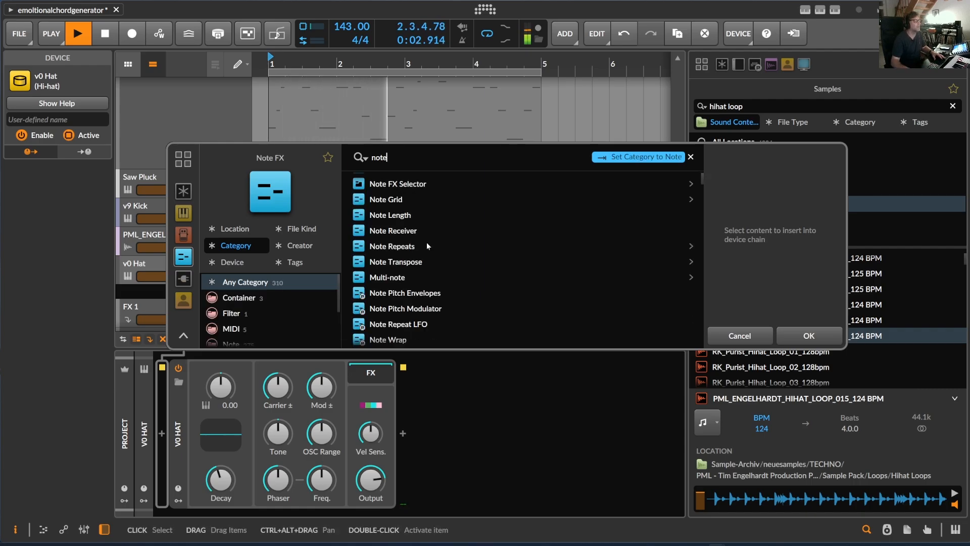
{"action": "left_click", "coordinate": [392, 246]}
{"action": "left_click", "coordinate": [809, 336]}
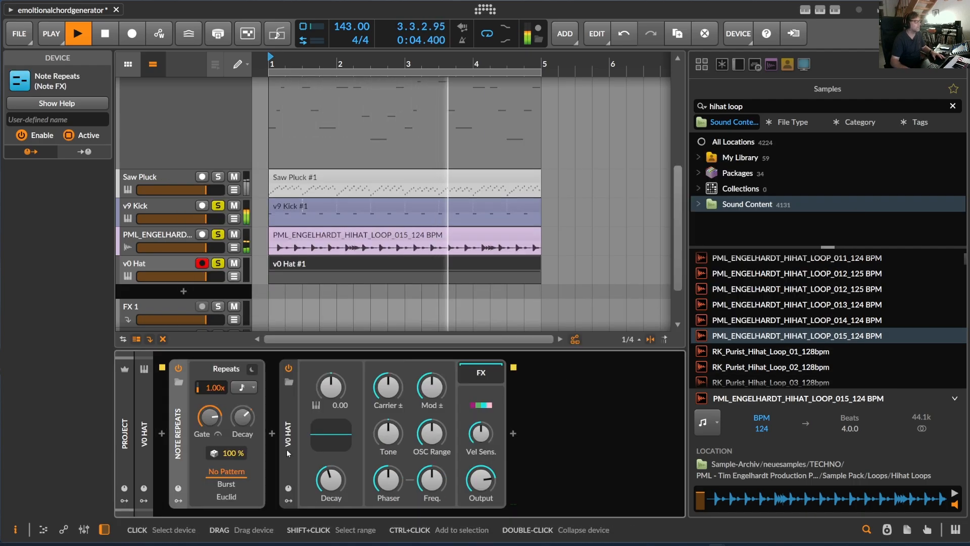
Step: Switch Note Repeats to the Euclid pattern and set its density to 59.9 %
{"action": "left_click", "coordinate": [226, 497]}
{"action": "left_click_drag", "start_coordinate": [457, 397], "coordinate": [457, 390]}
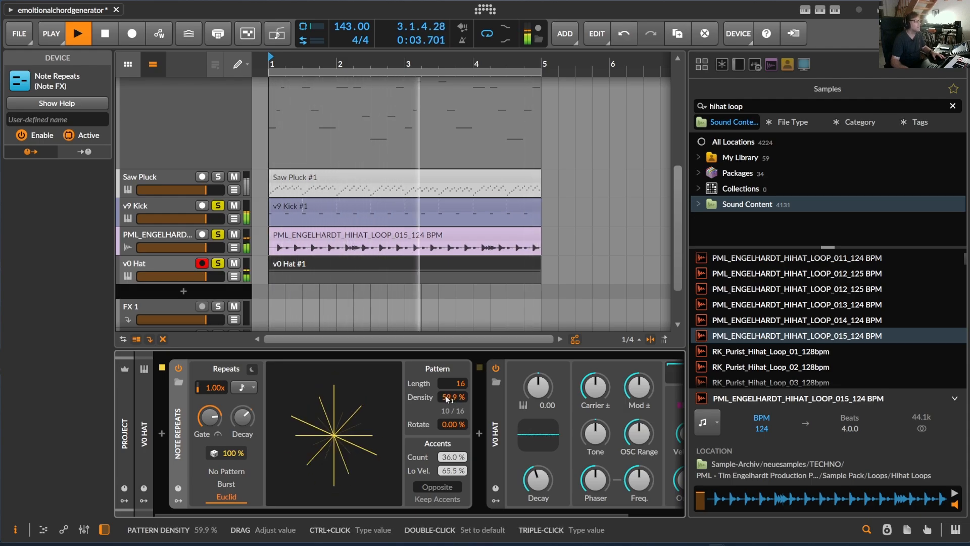
Step: Examine the v0 Hat device chain and the String Machine track's Polymer device and clip notes
{"action": "left_click", "coordinate": [175, 281]}
{"action": "left_click_drag", "start_coordinate": [306, 513], "coordinate": [560, 530]}
{"action": "left_click_drag", "start_coordinate": [475, 388], "coordinate": [475, 388]}
{"action": "double_click", "coordinate": [475, 386]}
{"action": "scroll", "coordinate": [294, 209], "scroll_direction": "up", "scroll_amount": 5}
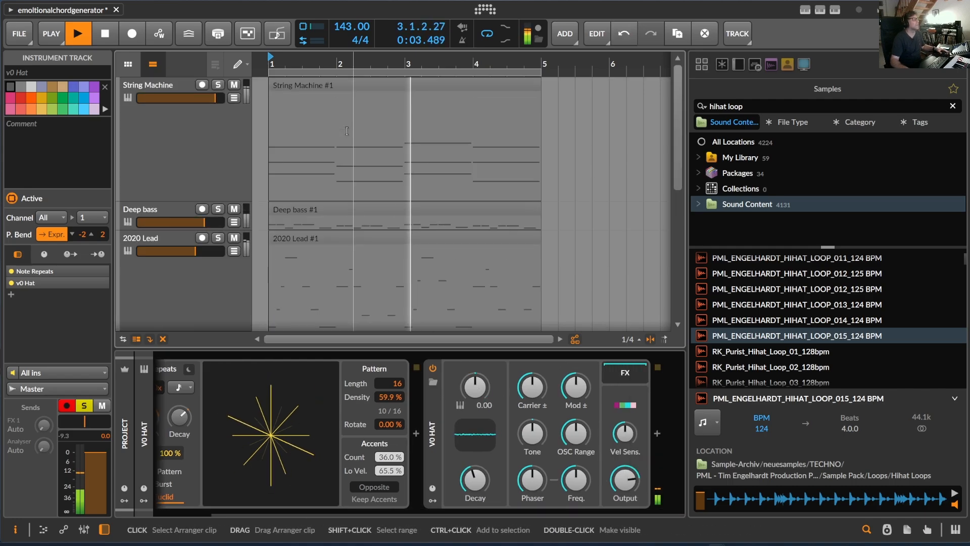
{"action": "scroll", "coordinate": [287, 138], "scroll_direction": "down", "scroll_amount": 3}
{"action": "scroll", "coordinate": [287, 124], "scroll_direction": "up", "scroll_amount": 3}
{"action": "left_click", "coordinate": [288, 122]}
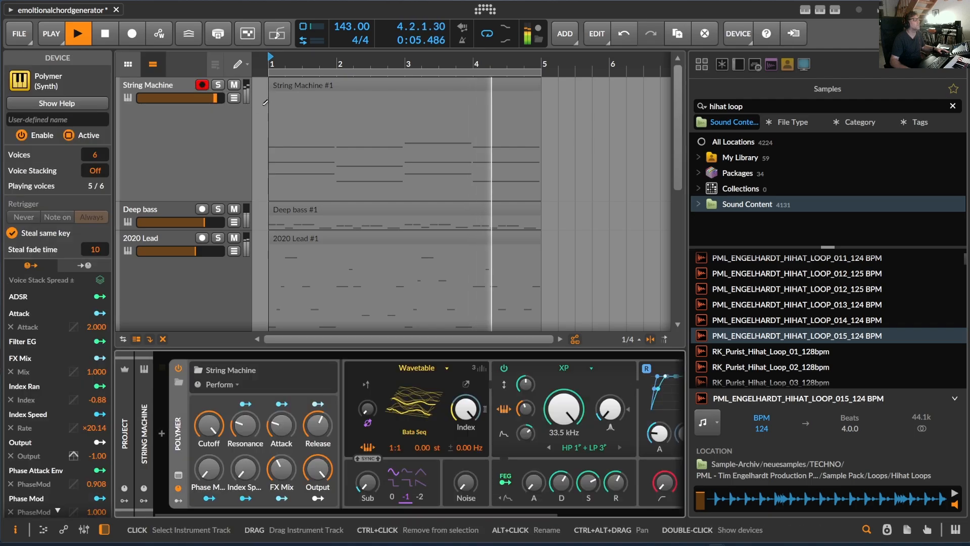
{"action": "double_click", "coordinate": [305, 84]}
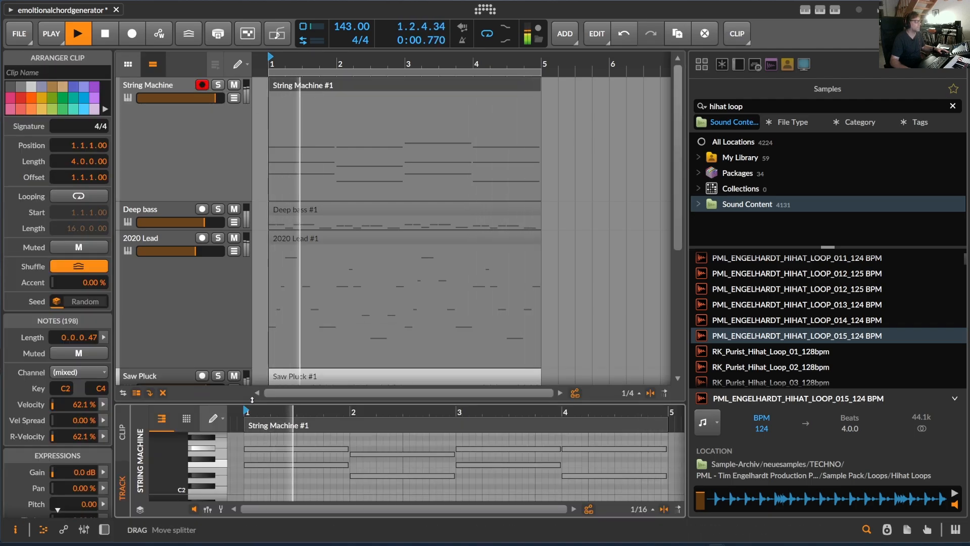
{"action": "mouse_move", "coordinate": [263, 404]}
{"action": "left_mouse_down"}
{"action": "mouse_move", "coordinate": [258, 210]}
{"action": "mouse_move", "coordinate": [258, 404]}
{"action": "left_mouse_up"}
{"action": "key", "text": "e"}
{"action": "scroll", "coordinate": [252, 359], "scroll_direction": "down", "scroll_amount": 3}
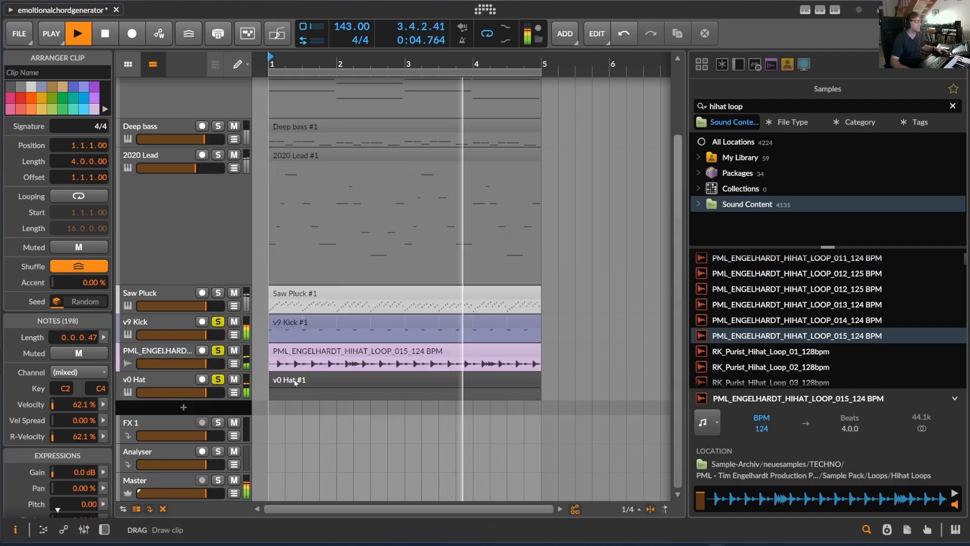
Step: Check the note in the v0 Hat clip and raise the v0 Hat device's tuning to +2.33 st
{"action": "double_click", "coordinate": [304, 379]}
{"action": "scroll", "coordinate": [308, 354], "scroll_direction": "down", "scroll_amount": 3}
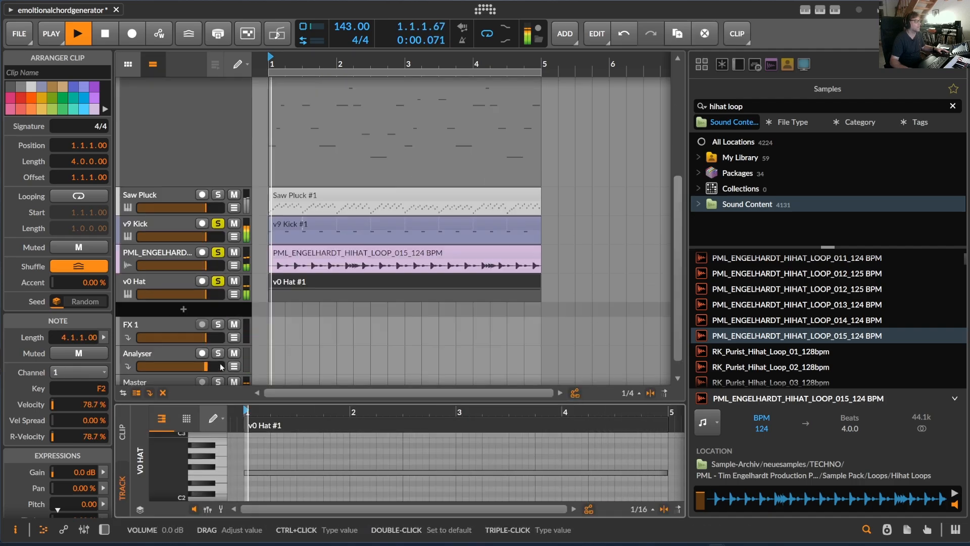
{"action": "left_click_drag", "start_coordinate": [306, 403], "coordinate": [303, 378]}
{"action": "double_click", "coordinate": [165, 269]}
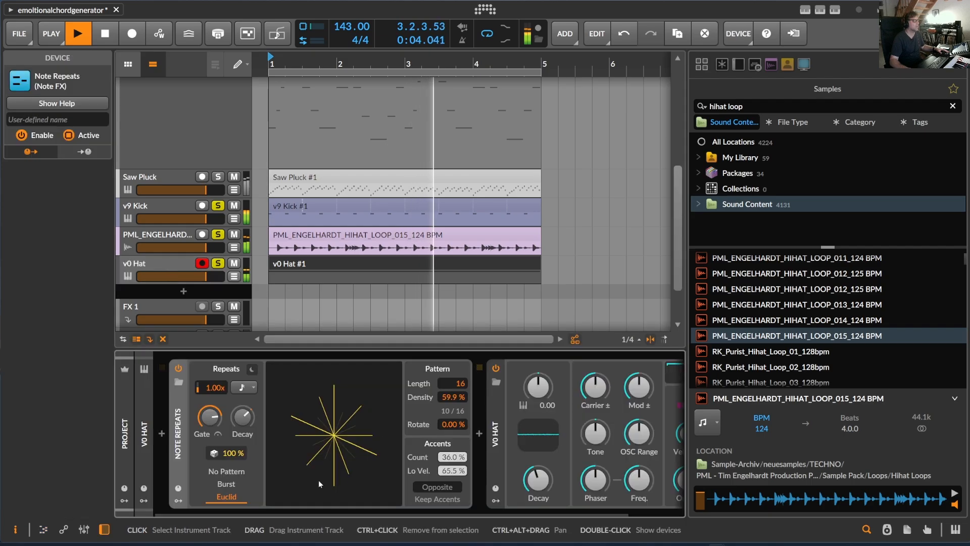
{"action": "double_click", "coordinate": [332, 262]}
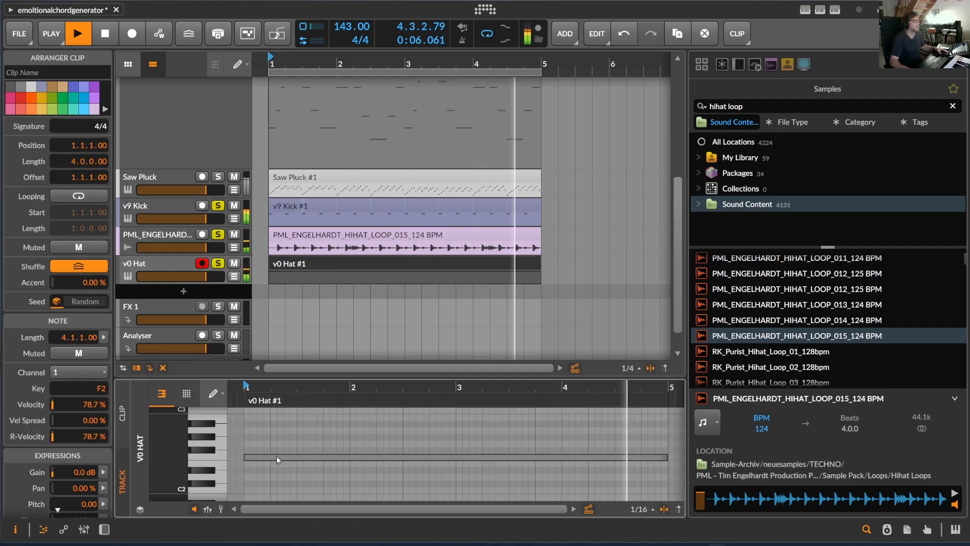
{"action": "double_click", "coordinate": [167, 263]}
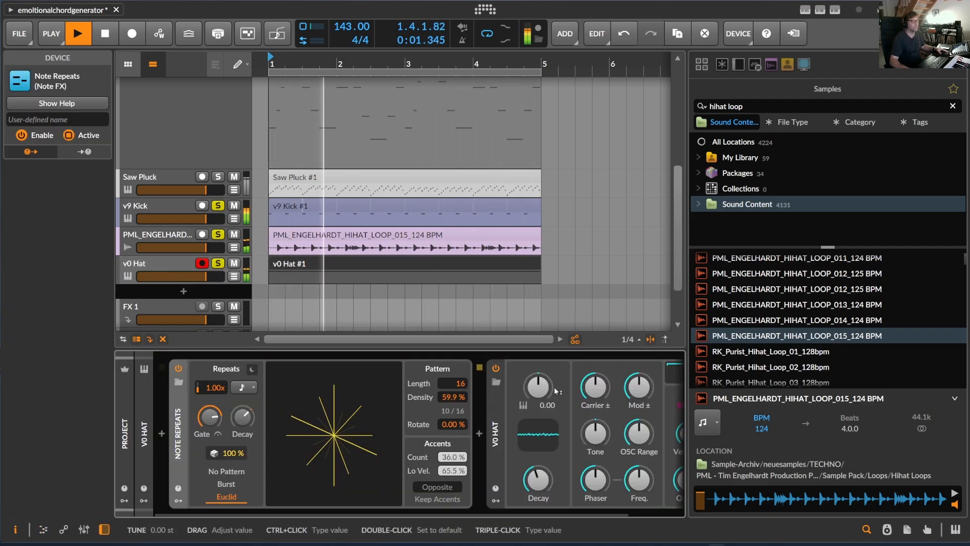
{"action": "left_click_drag", "start_coordinate": [538, 387], "coordinate": [538, 383]}
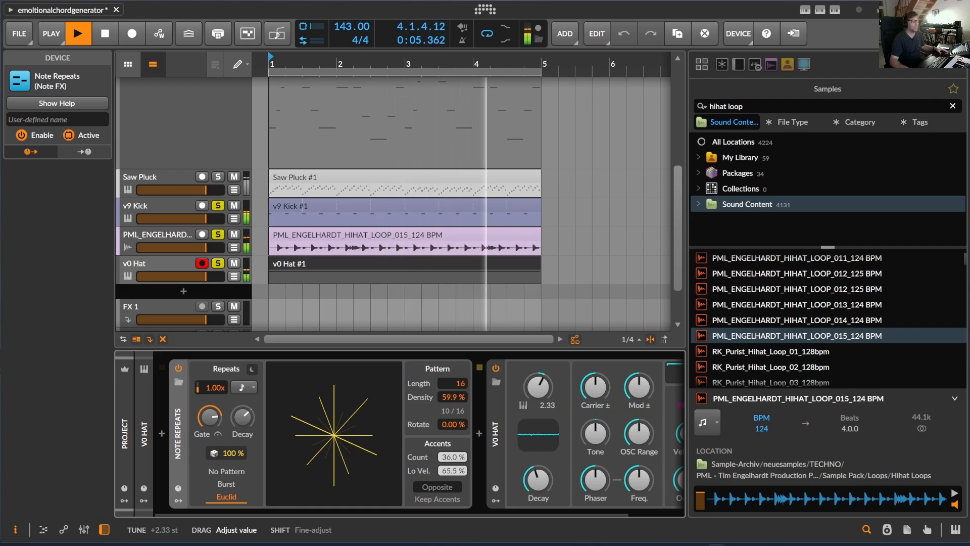
Step: Add an instrument track below v0 Hat and load the v9 Clap instrument on it
{"action": "scroll", "coordinate": [352, 253], "scroll_direction": "down", "scroll_amount": 3}
{"action": "left_click", "coordinate": [178, 211]}
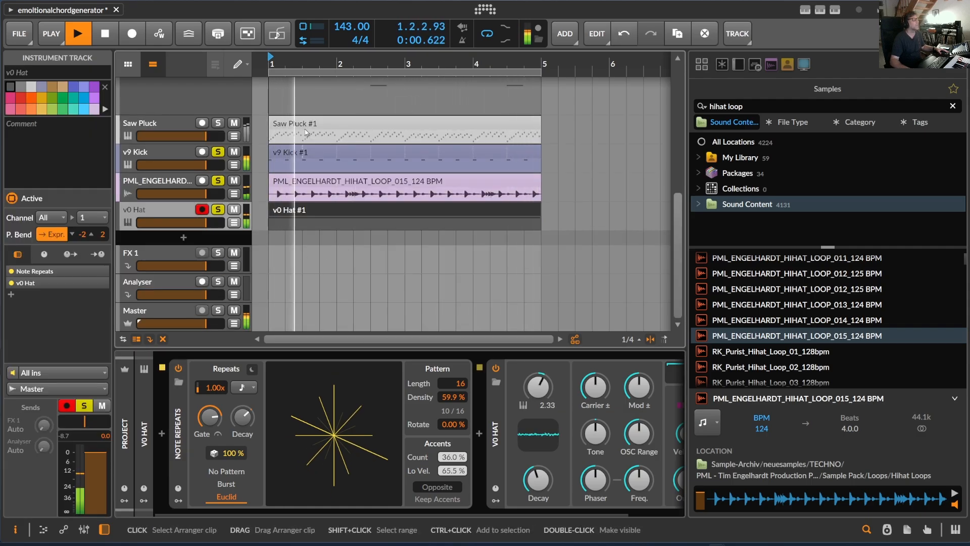
{"action": "key", "text": "ctrl+t"}
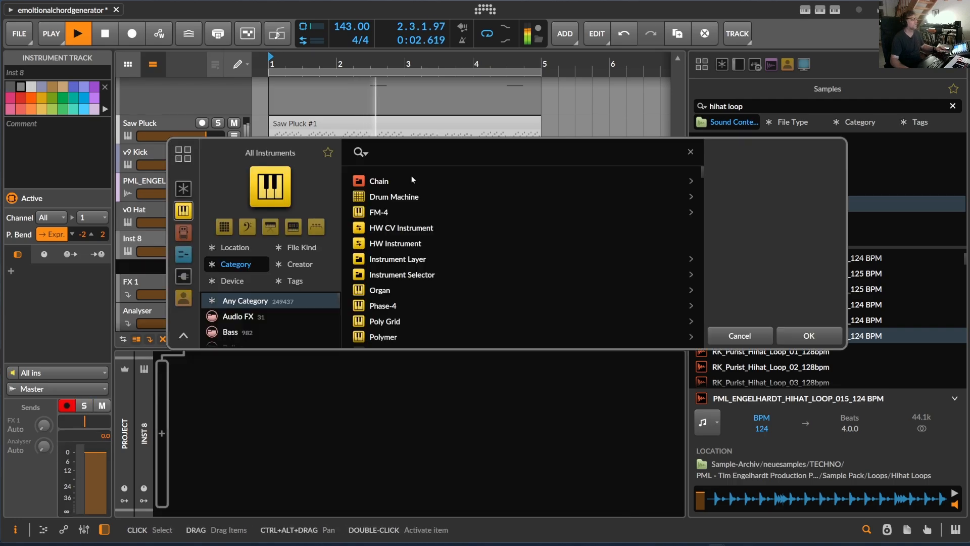
{"action": "type", "text": "v"}
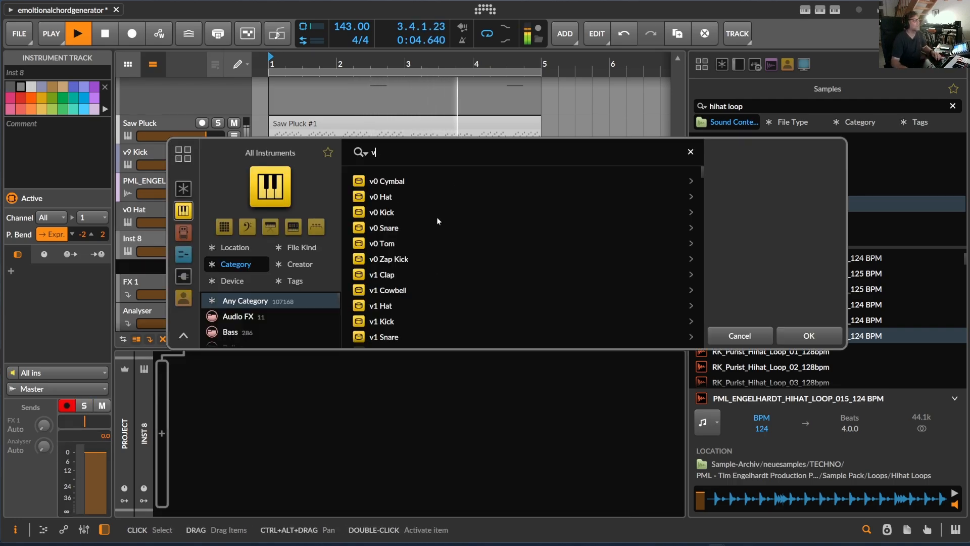
{"action": "scroll", "coordinate": [429, 311], "scroll_direction": "down", "scroll_amount": 2}
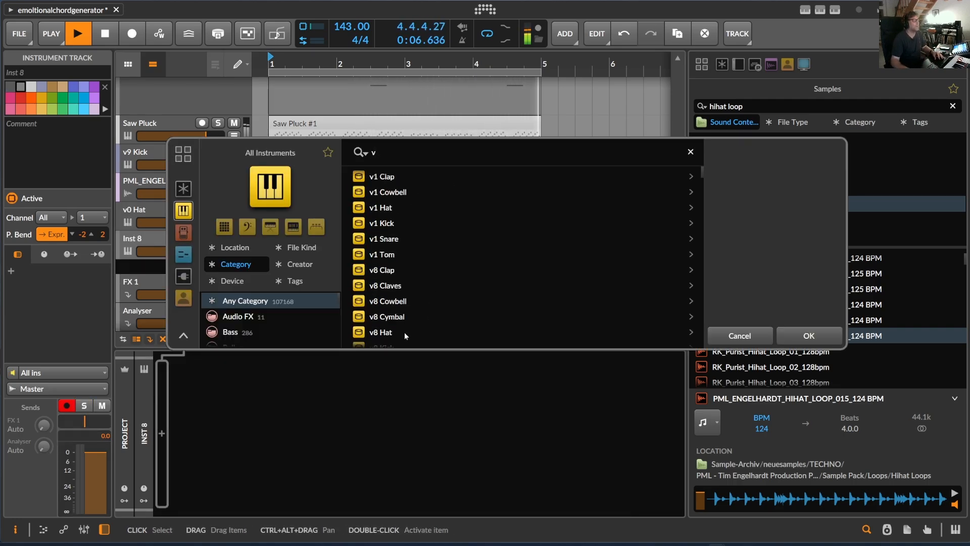
{"action": "left_click", "coordinate": [408, 273]}
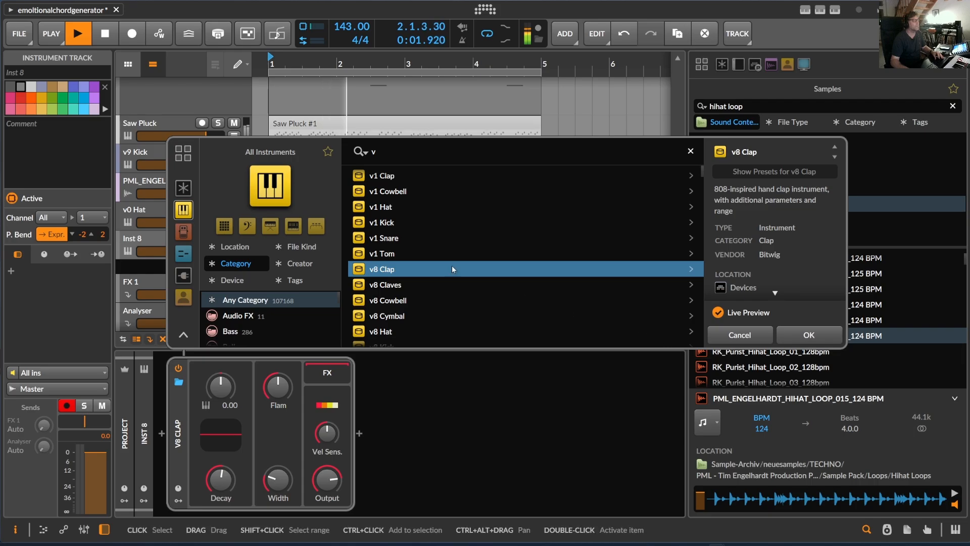
{"action": "scroll", "coordinate": [414, 244], "scroll_direction": "down", "scroll_amount": 4}
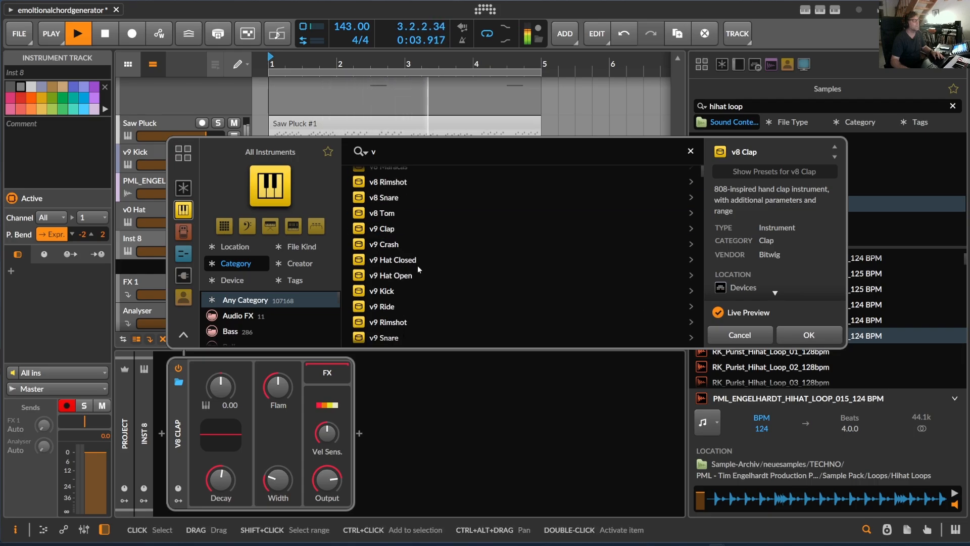
{"action": "double_click", "coordinate": [389, 229]}
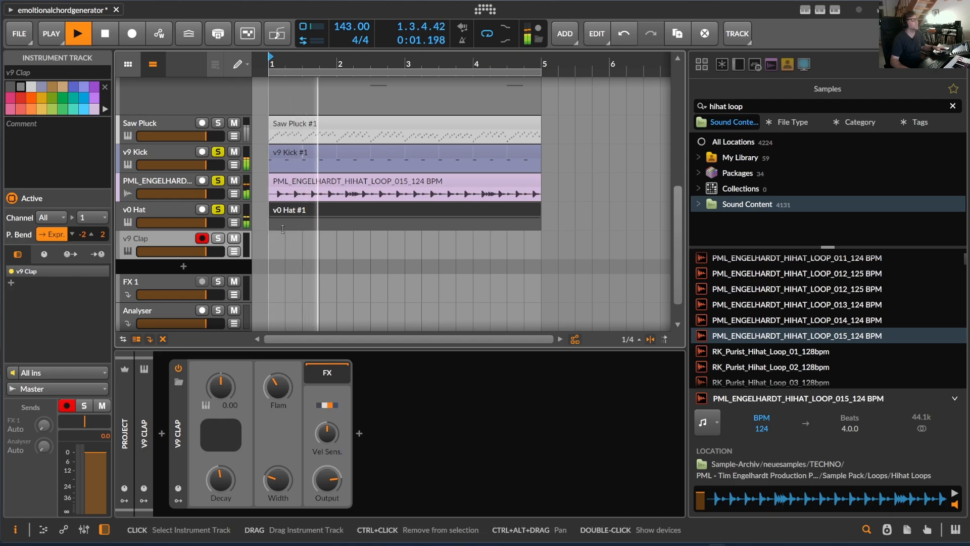
Step: Fill bars 1 to 4 of the v9 Clap track with a clip pattern of sixteenth D2 notes on beats 2 and 4
{"action": "left_click_drag", "start_coordinate": [271, 244], "coordinate": [538, 245]}
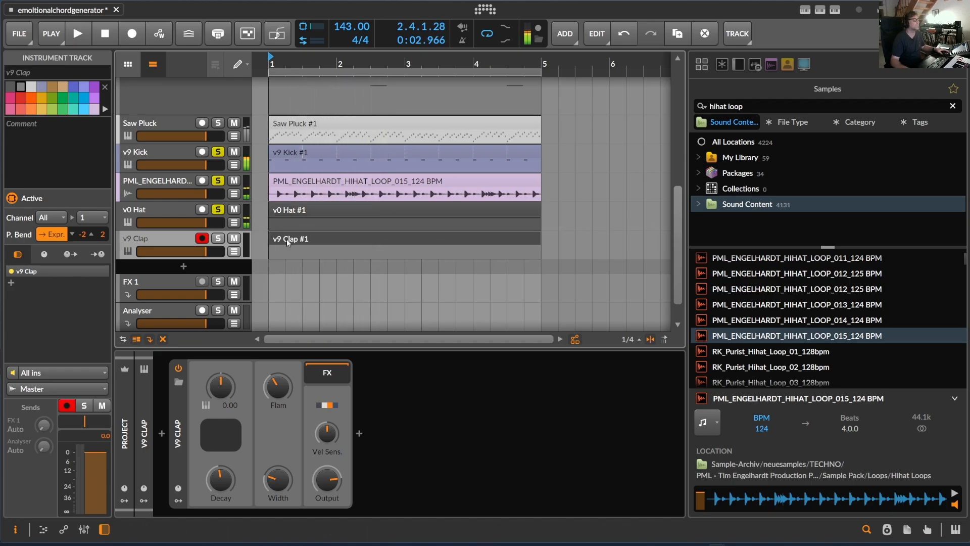
{"action": "double_click", "coordinate": [285, 238]}
{"action": "key", "text": "space"}
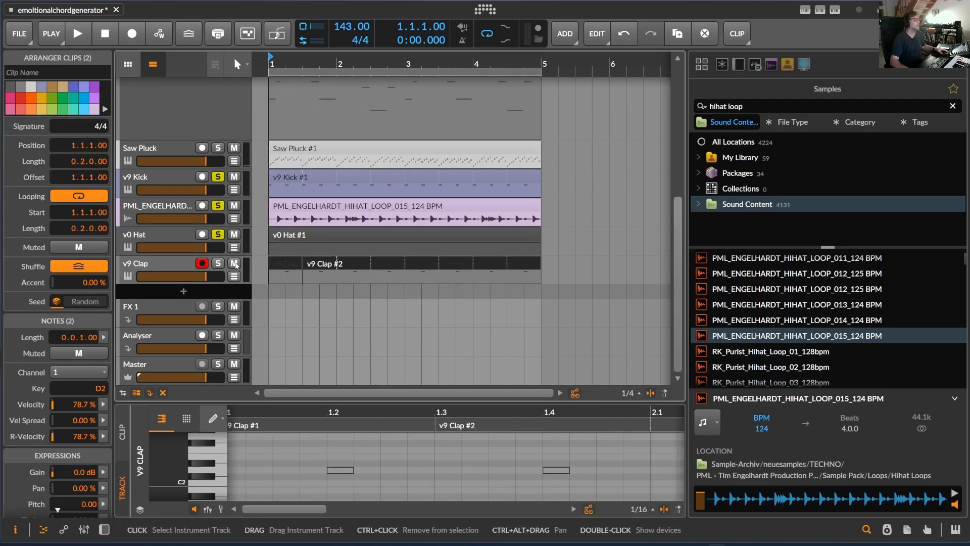
Step: Solo the v9 Clap track, lower its volume slightly and show its device chain
{"action": "left_click", "coordinate": [162, 265]}
{"action": "left_click_drag", "start_coordinate": [207, 279], "coordinate": [202, 280]}
{"action": "key", "text": "d"}
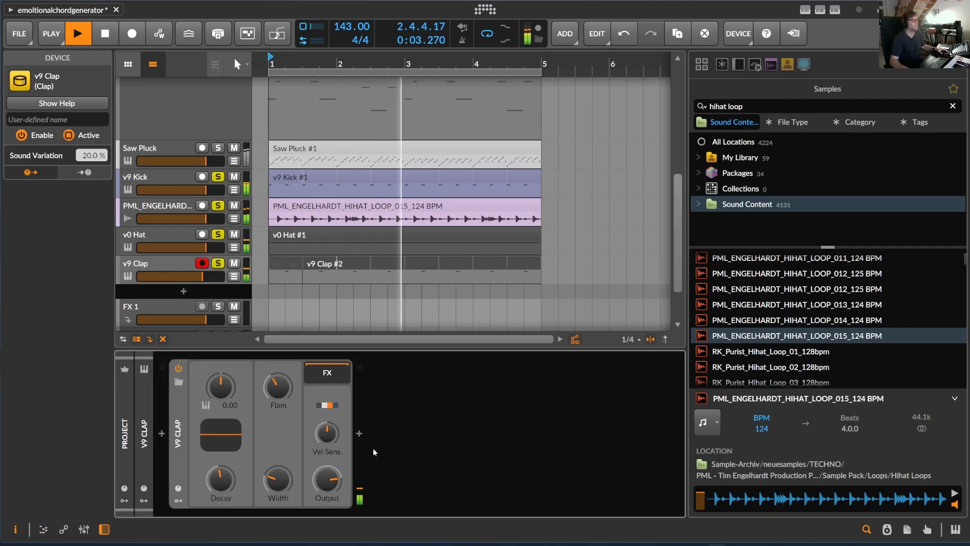
Step: Insert a Delay-2 device after v9 Clap and reduce its mix to about 7 %
{"action": "left_click", "coordinate": [360, 433]}
{"action": "type", "text": "del"}
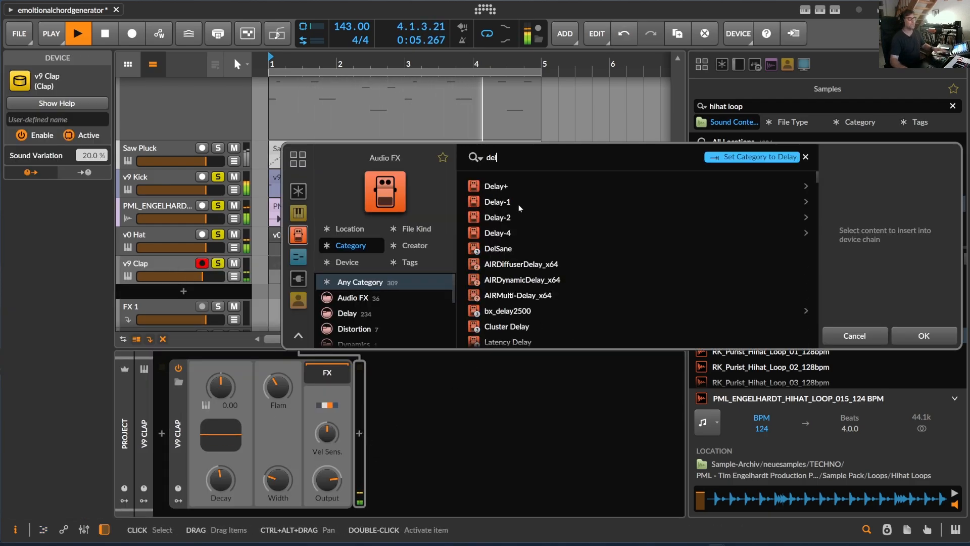
{"action": "left_click", "coordinate": [509, 216]}
{"action": "key", "text": "Return"}
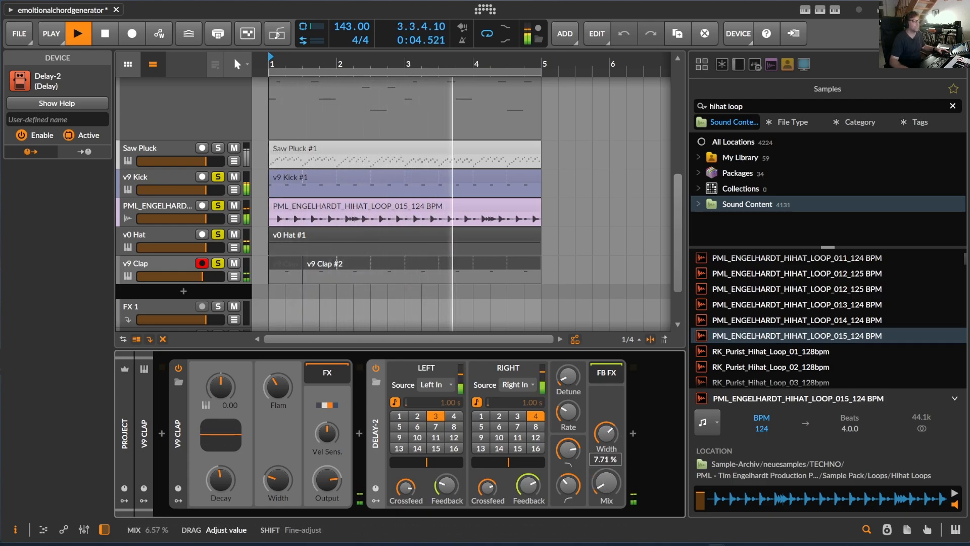
{"action": "key", "text": "space"}
Step: Insert a Tool device after v0 Hat on the v0 Hat track and set its pan to -58.9 %
{"action": "left_click", "coordinate": [146, 239]}
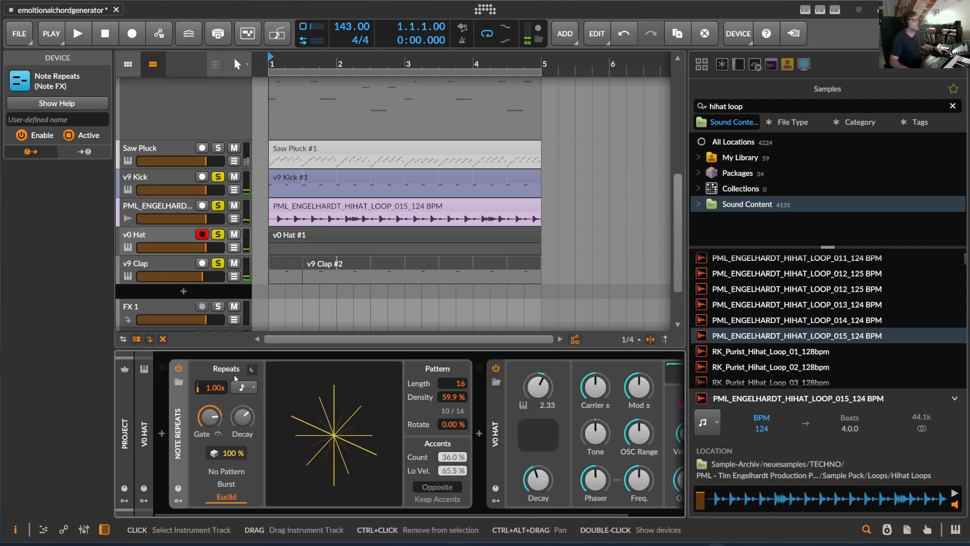
{"action": "left_click_drag", "start_coordinate": [402, 519], "coordinate": [656, 522]}
{"action": "double_click", "coordinate": [674, 428]}
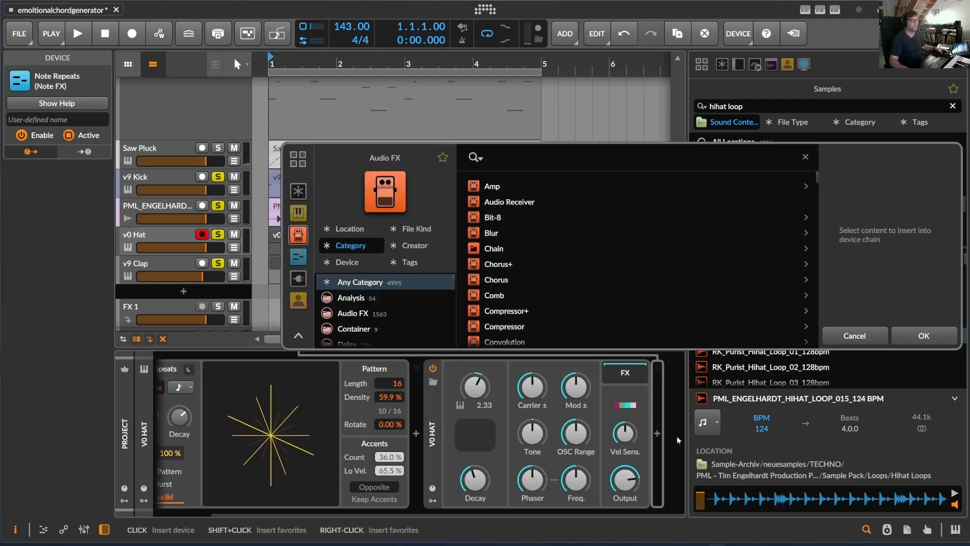
{"action": "type", "text": "tool"}
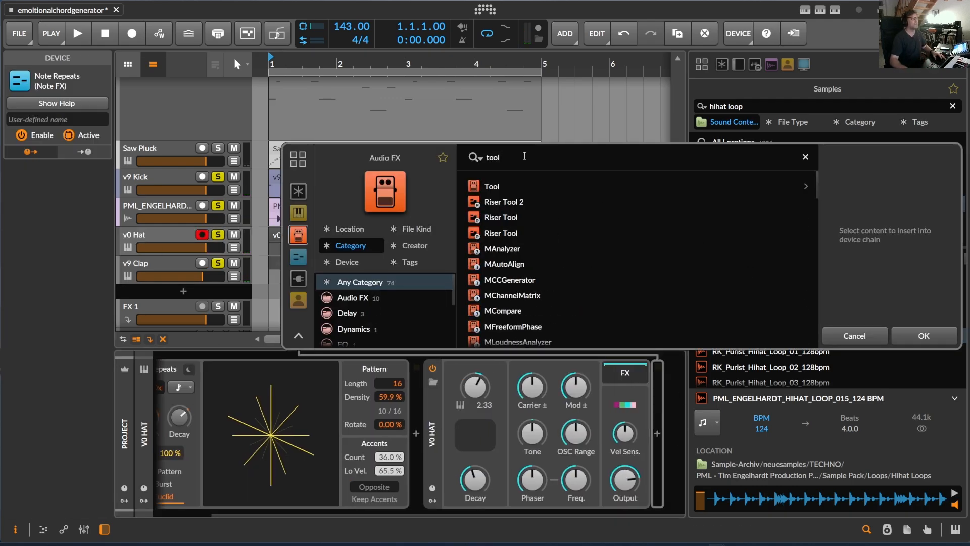
{"action": "left_click", "coordinate": [536, 187]}
{"action": "left_click", "coordinate": [905, 334]}
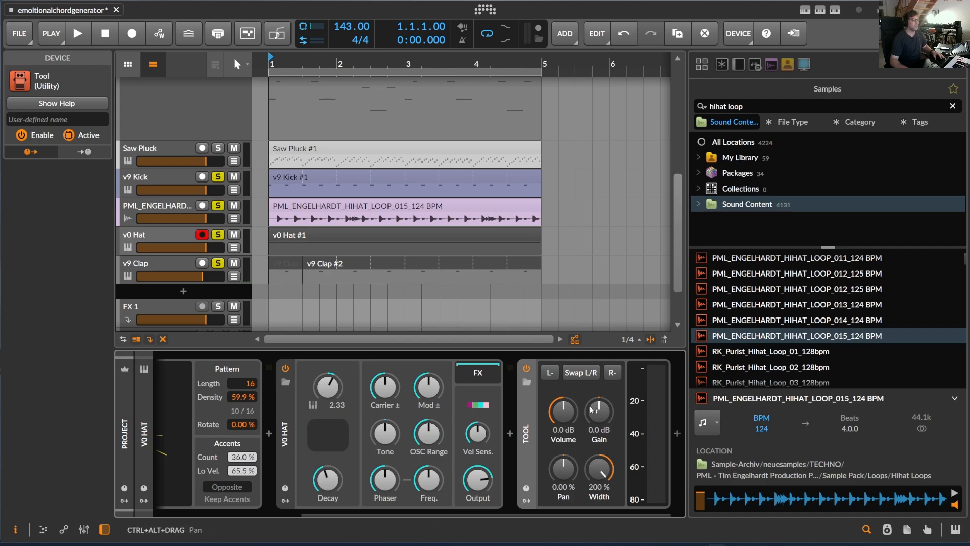
{"action": "left_click", "coordinate": [526, 500]}
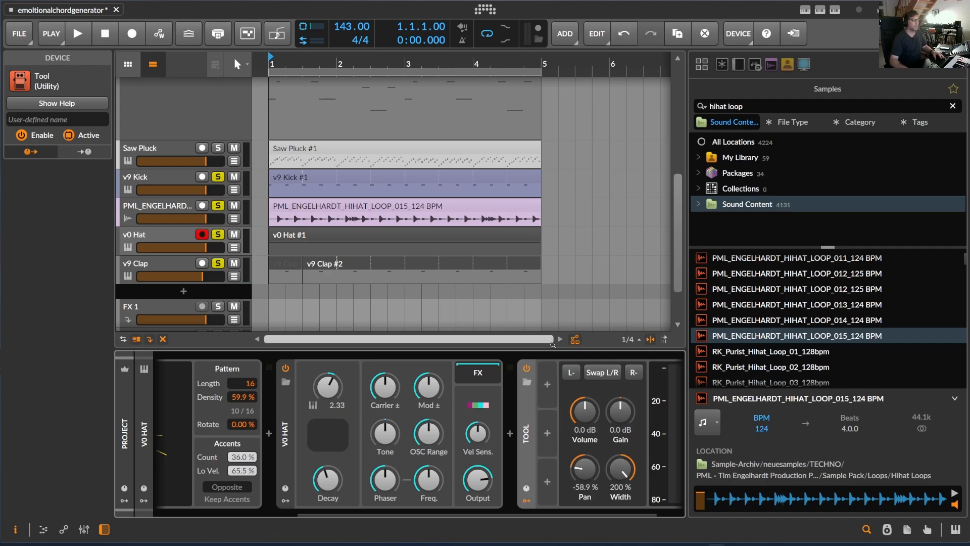
Step: Add a Beat LFO modulator to the Tool device and map it to Pan with an amount of 1.211
{"action": "left_click", "coordinate": [547, 384]}
{"action": "type", "text": "beat"}
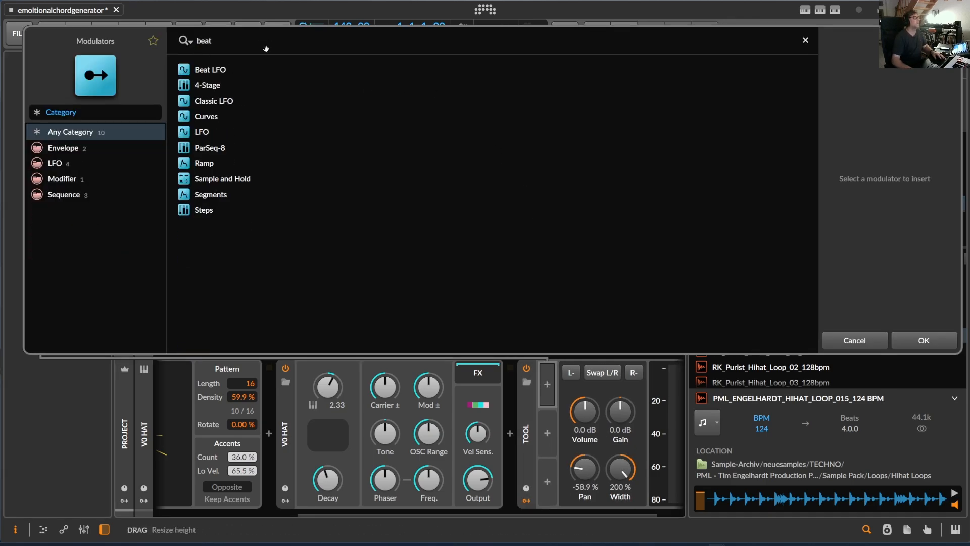
{"action": "left_click", "coordinate": [213, 71]}
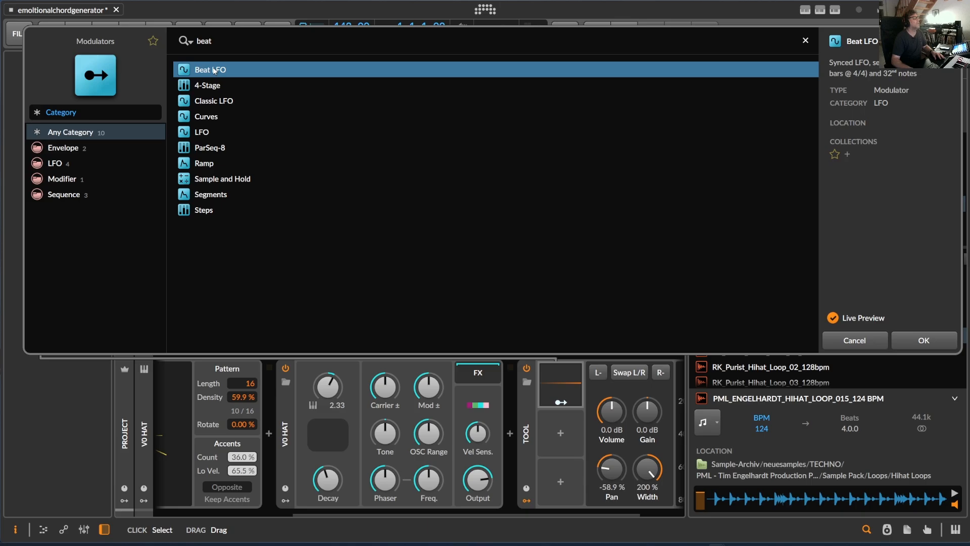
{"action": "left_click", "coordinate": [912, 346]}
{"action": "left_click_drag", "start_coordinate": [612, 468], "coordinate": [646, 471]}
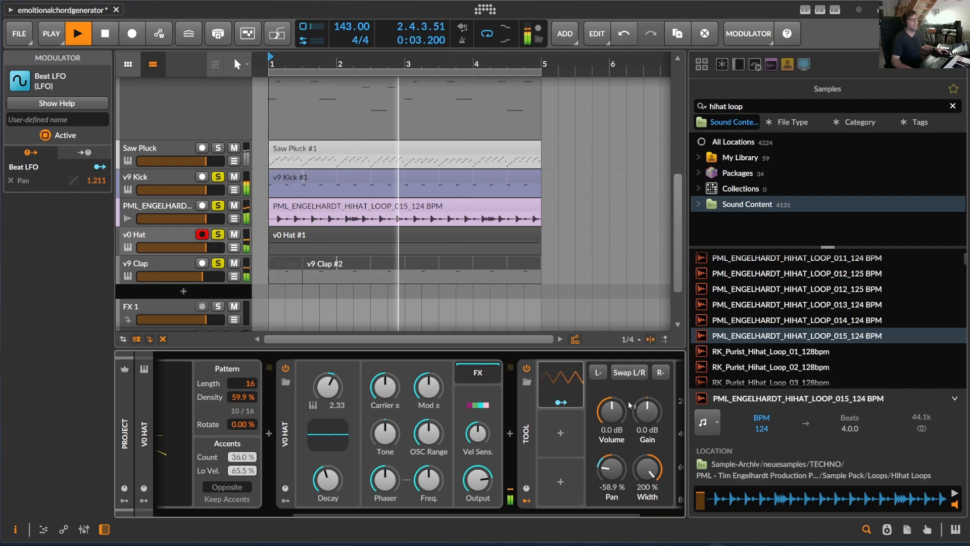
Step: Replay the drum tracks from the start and shorten the v0 Hat device's decay
{"action": "left_click", "coordinate": [178, 265]}
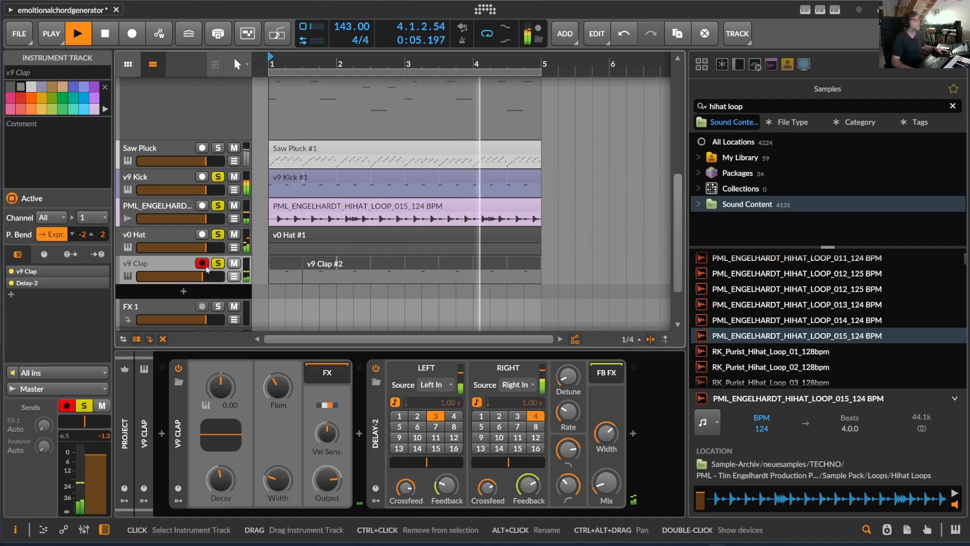
{"action": "left_click", "coordinate": [179, 244]}
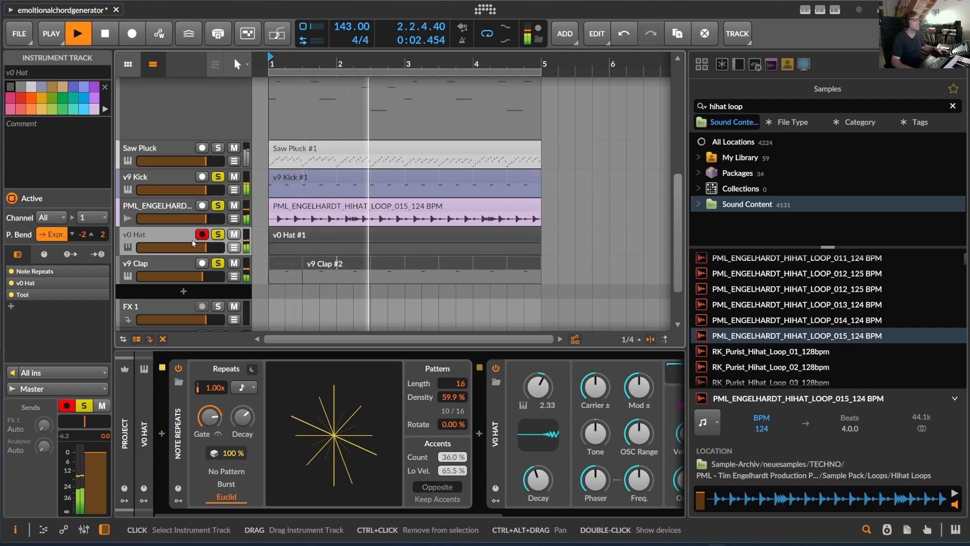
{"action": "key", "text": "space"}
{"action": "key", "text": "space"}
{"action": "double_click", "coordinate": [166, 237]}
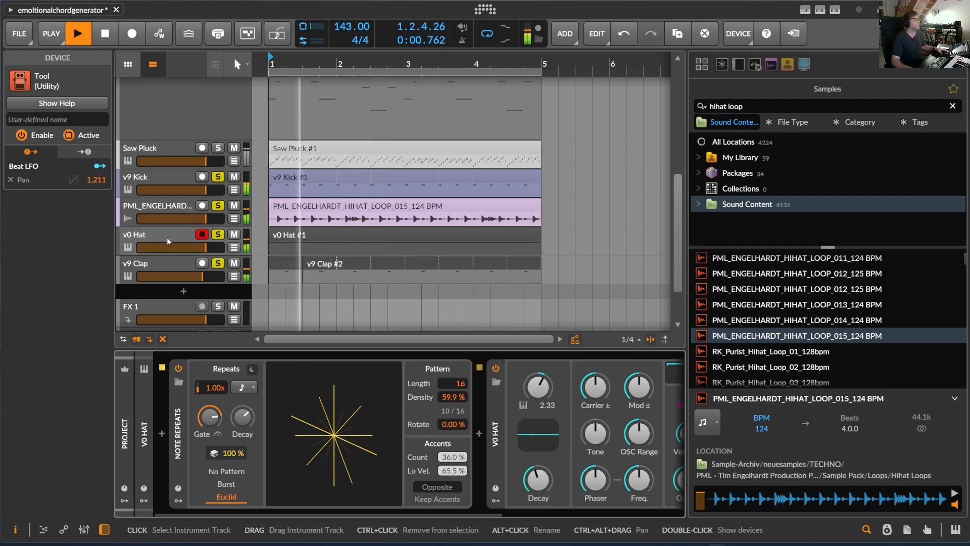
{"action": "left_click_drag", "start_coordinate": [471, 515], "coordinate": [632, 515]}
{"action": "left_click_drag", "start_coordinate": [296, 479], "coordinate": [297, 523]}
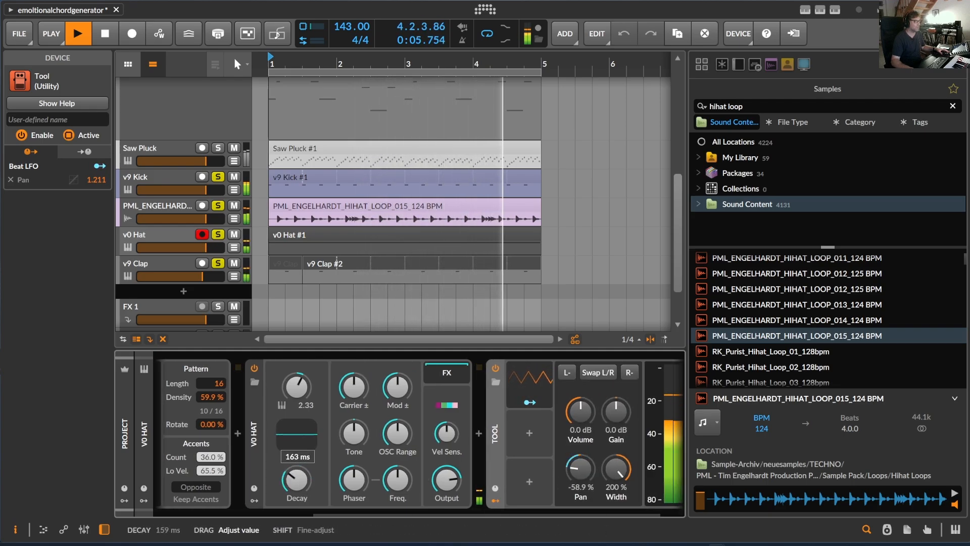
Step: Add a Random modulator to the v0 Hat device and map it to Decay with an amount of ×3.577
{"action": "left_click", "coordinate": [254, 500]}
{"action": "left_click", "coordinate": [272, 387]}
{"action": "left_click", "coordinate": [273, 386]}
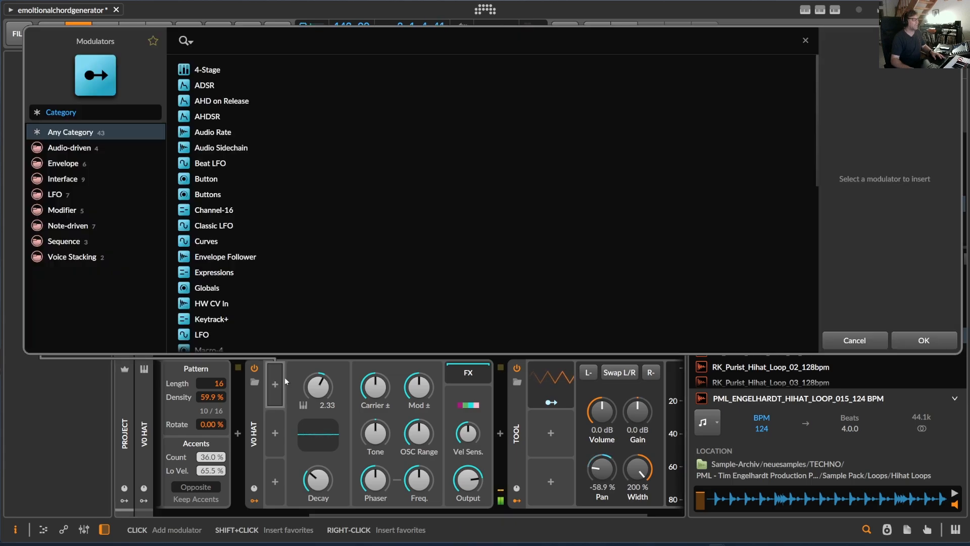
{"action": "type", "text": "rand"}
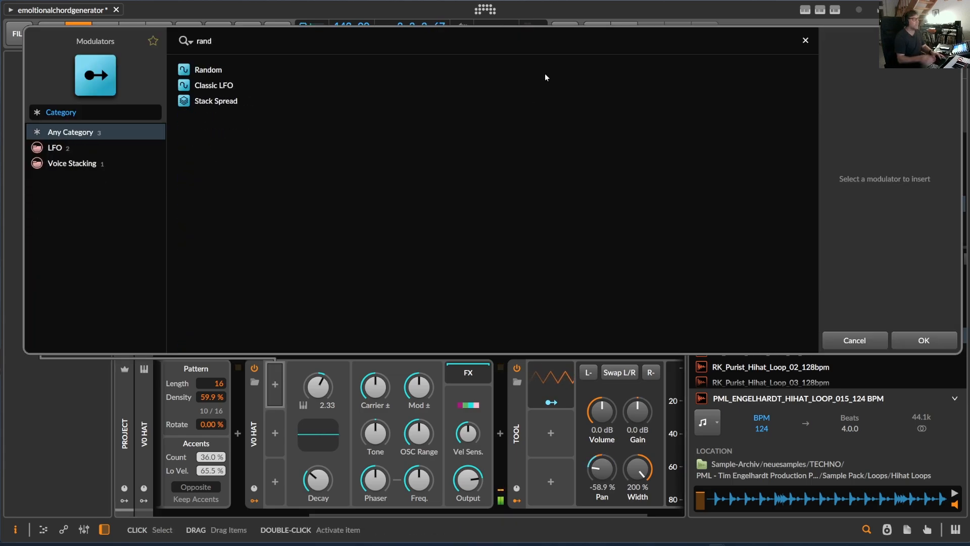
{"action": "left_click", "coordinate": [205, 63]}
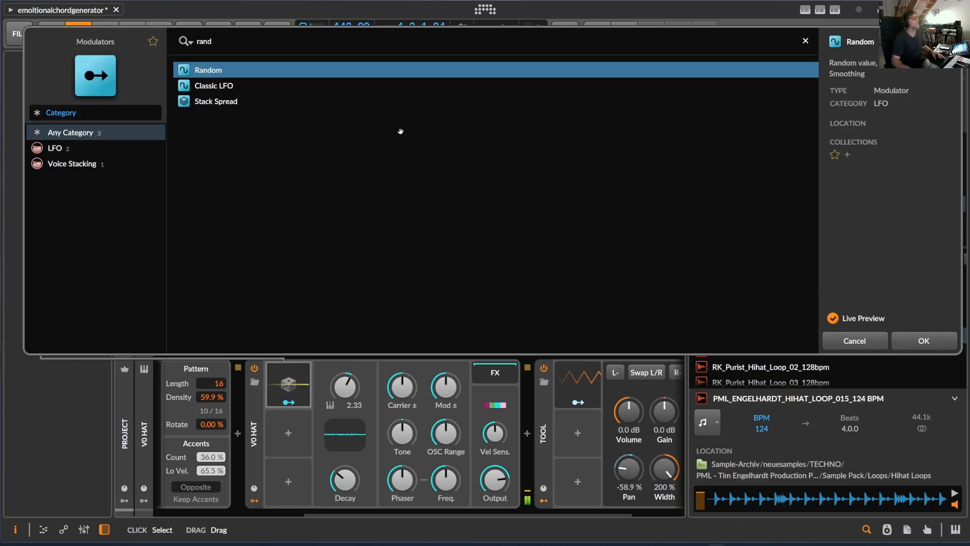
{"action": "left_click", "coordinate": [923, 346]}
{"action": "left_click", "coordinate": [289, 402]}
{"action": "left_click_drag", "start_coordinate": [356, 488], "coordinate": [356, 467]}
{"action": "left_click", "coordinate": [290, 402]}
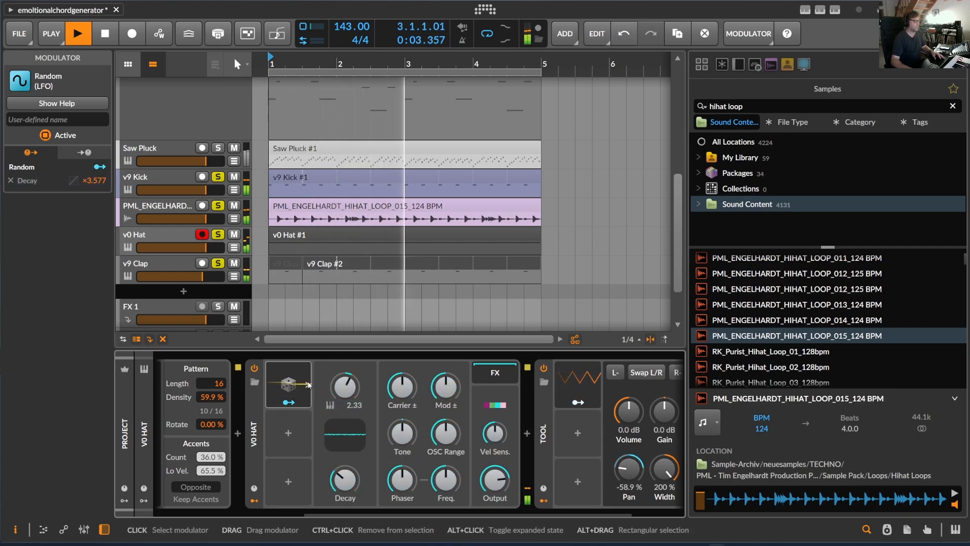
Step: Expand the Random modulator, set its rate to 2.94 Hz and adjust its smoothing and feedback
{"action": "left_click", "coordinate": [308, 385]}
{"action": "left_click_drag", "start_coordinate": [364, 414], "coordinate": [363, 450]}
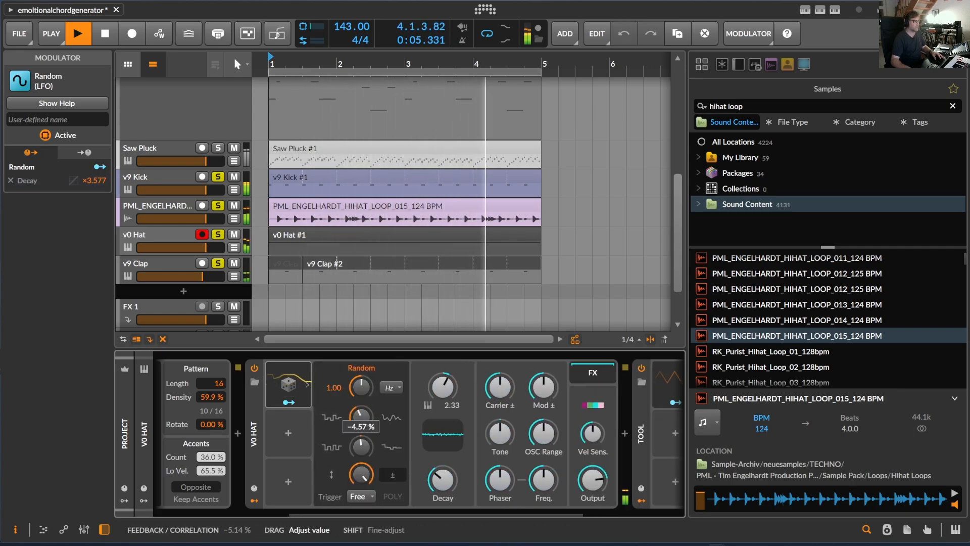
{"action": "left_click_drag", "start_coordinate": [360, 387], "coordinate": [360, 376]}
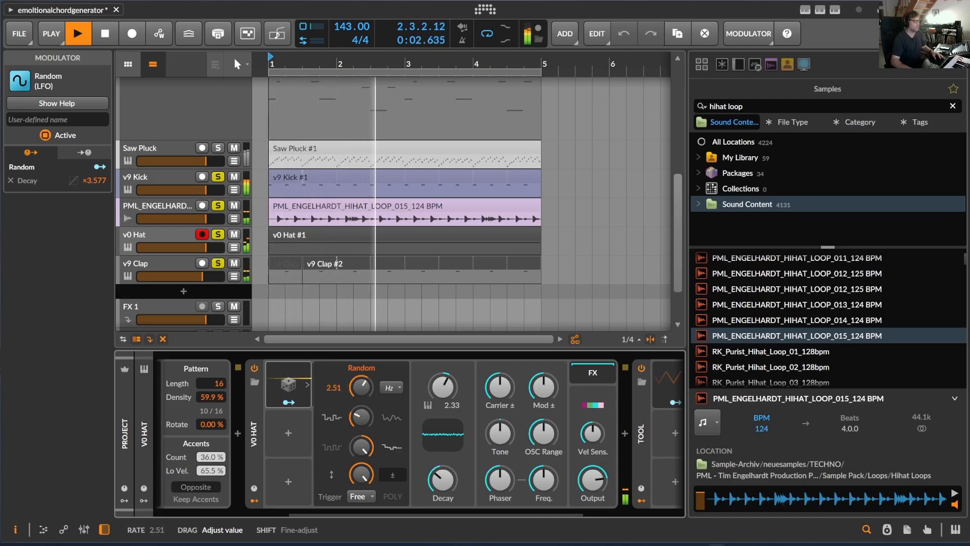
{"action": "left_click_drag", "start_coordinate": [360, 387], "coordinate": [360, 378]}
{"action": "left_click_drag", "start_coordinate": [360, 417], "coordinate": [364, 505]}
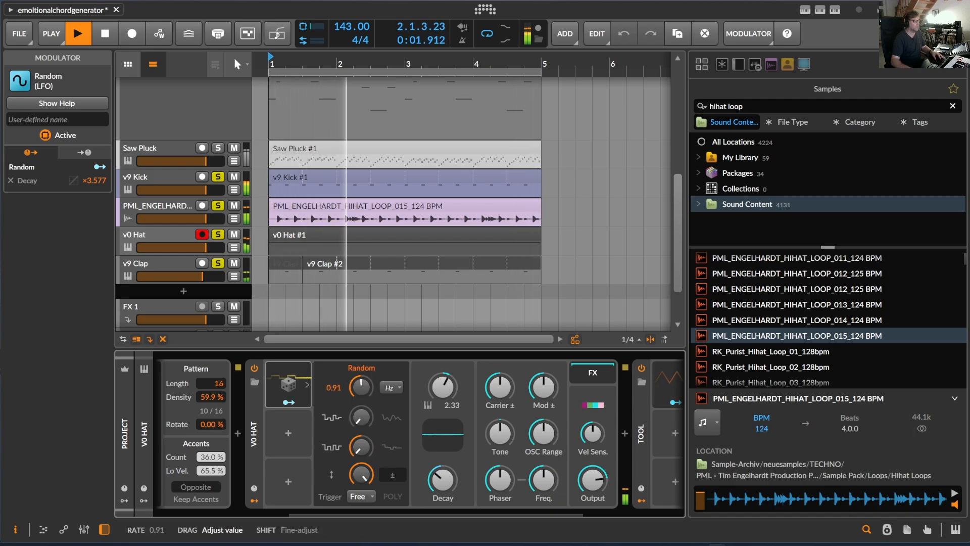
{"action": "left_click_drag", "start_coordinate": [359, 447], "coordinate": [360, 384]}
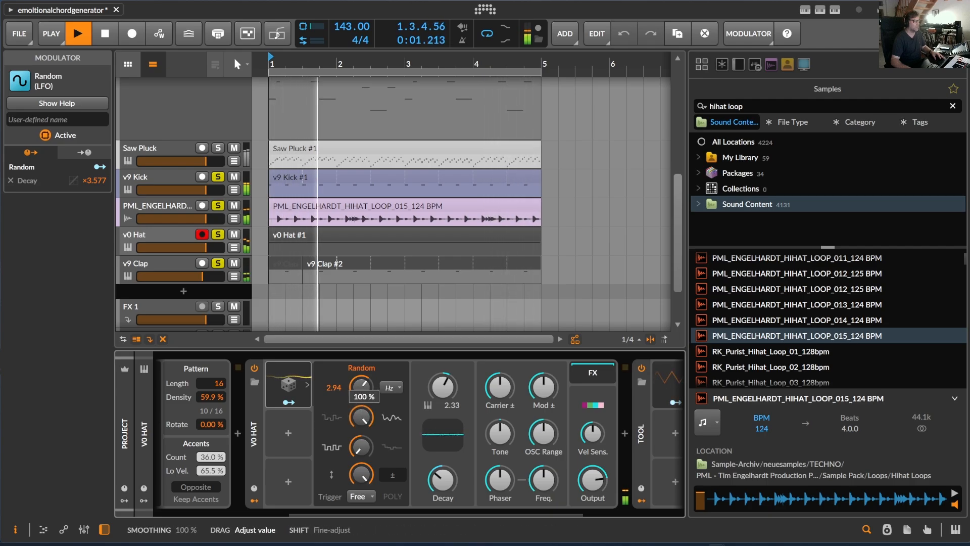
{"action": "left_click_drag", "start_coordinate": [361, 418], "coordinate": [361, 427]}
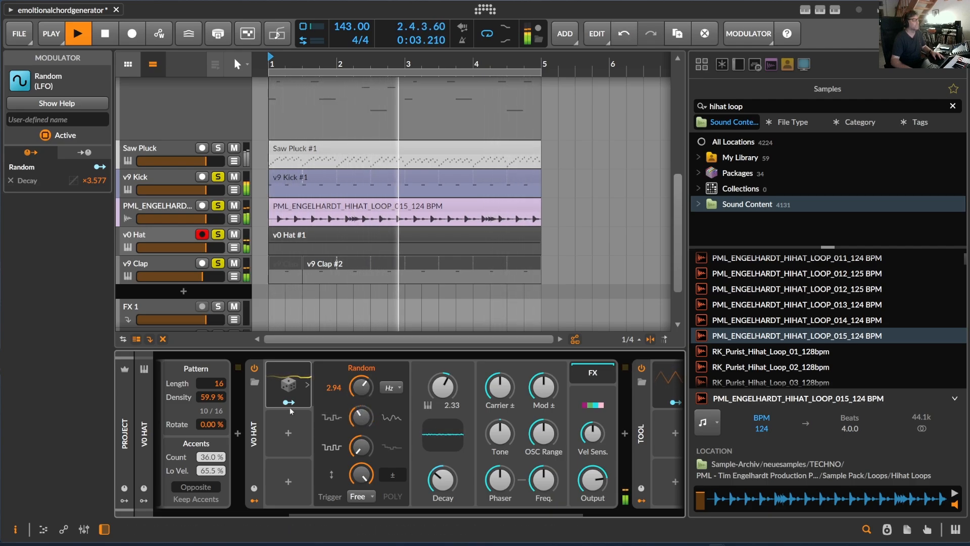
Step: Set the Random modulation of the hat's Decay to ×3.054, its rate to 4.85 Hz, and shorten the base decay
{"action": "left_click", "coordinate": [288, 403]}
{"action": "mouse_move", "coordinate": [442, 479]}
{"action": "left_mouse_down"}
{"action": "mouse_move", "coordinate": [442, 460]}
{"action": "mouse_move", "coordinate": [442, 472]}
{"action": "left_mouse_up"}
{"action": "left_click_drag", "start_coordinate": [340, 380], "coordinate": [339, 354]}
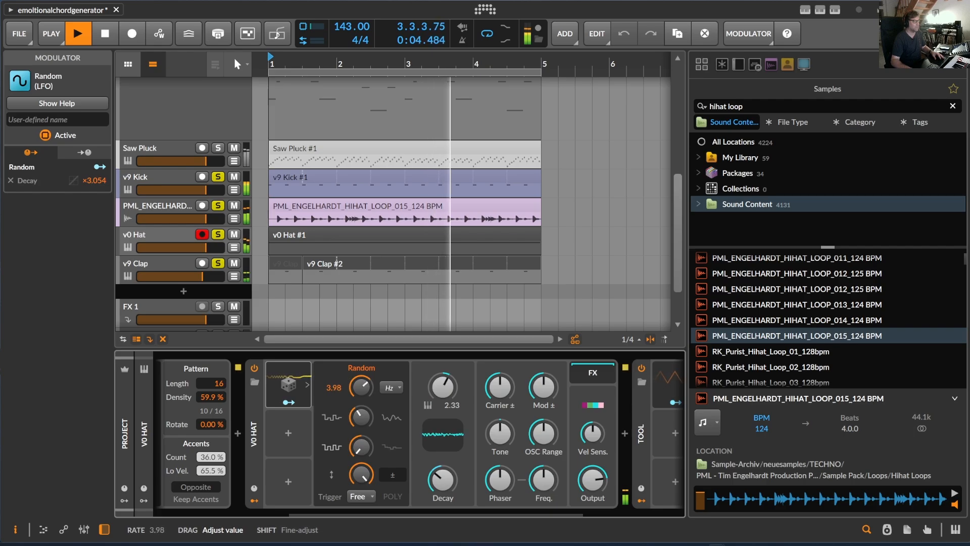
{"action": "mouse_move", "coordinate": [439, 482]}
{"action": "left_mouse_down"}
{"action": "mouse_move", "coordinate": [439, 496]}
{"action": "mouse_move", "coordinate": [439, 489]}
{"action": "left_mouse_up"}
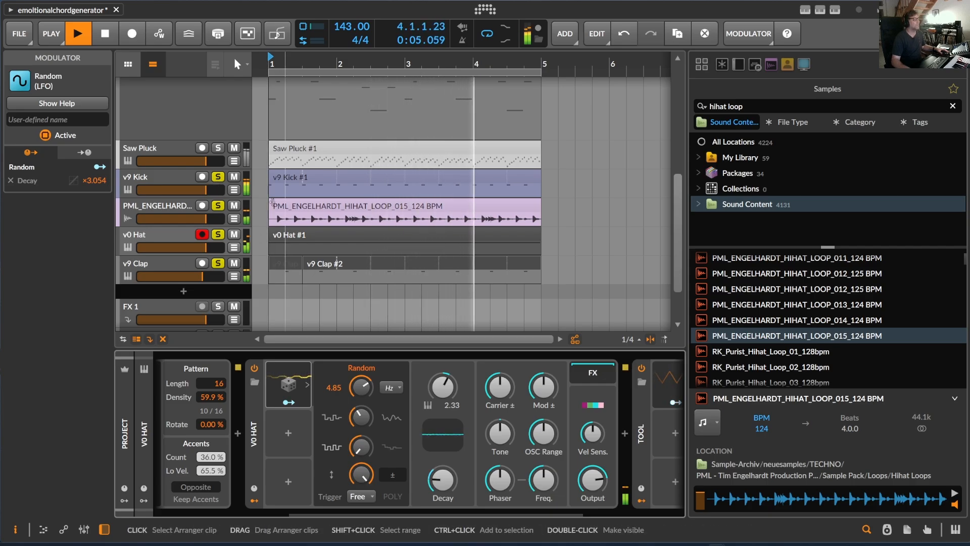
Step: Unsolo all the drum tracks, listen to the full arrangement and stop playback
{"action": "left_click", "coordinate": [173, 181]}
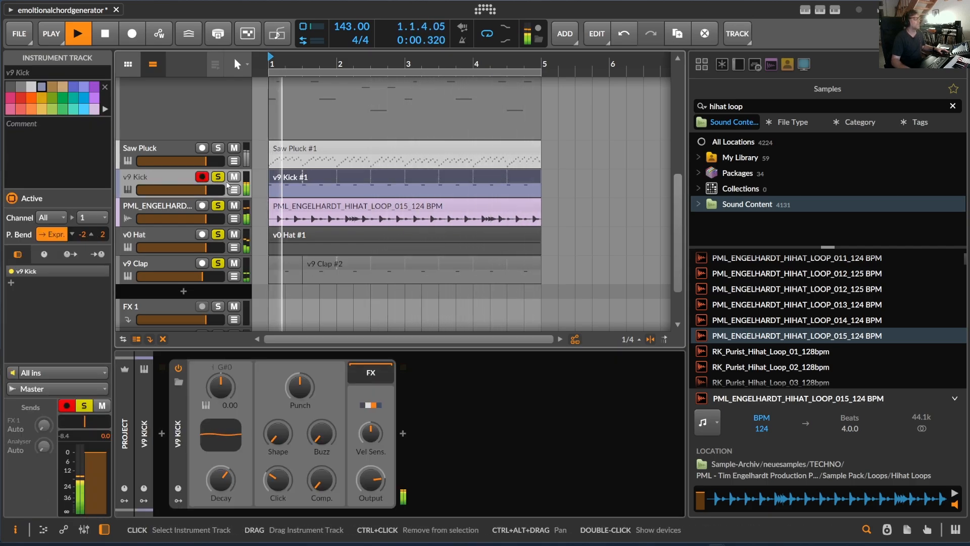
{"action": "scroll", "coordinate": [221, 185], "scroll_direction": "down", "scroll_amount": 2}
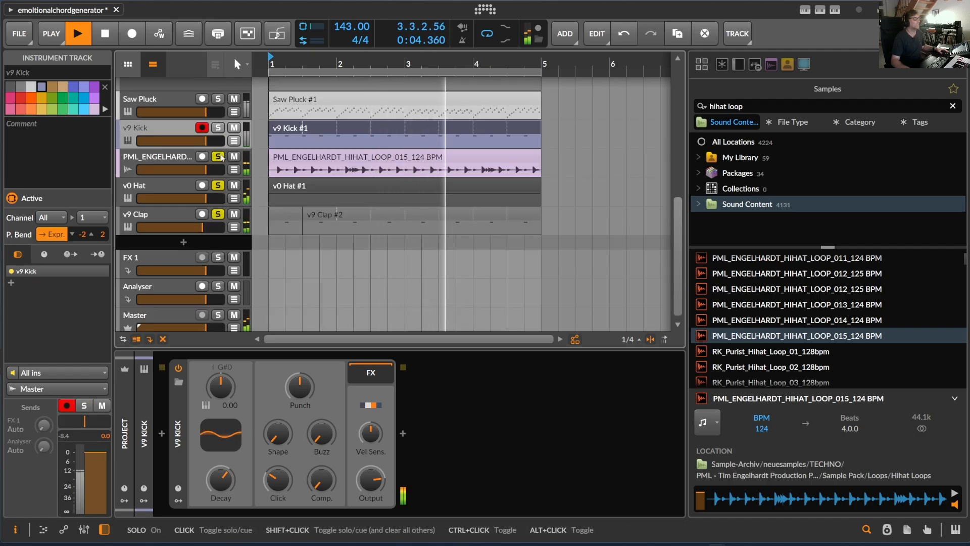
{"action": "left_click", "coordinate": [218, 128]}
{"action": "scroll", "coordinate": [240, 235], "scroll_direction": "up", "scroll_amount": 8}
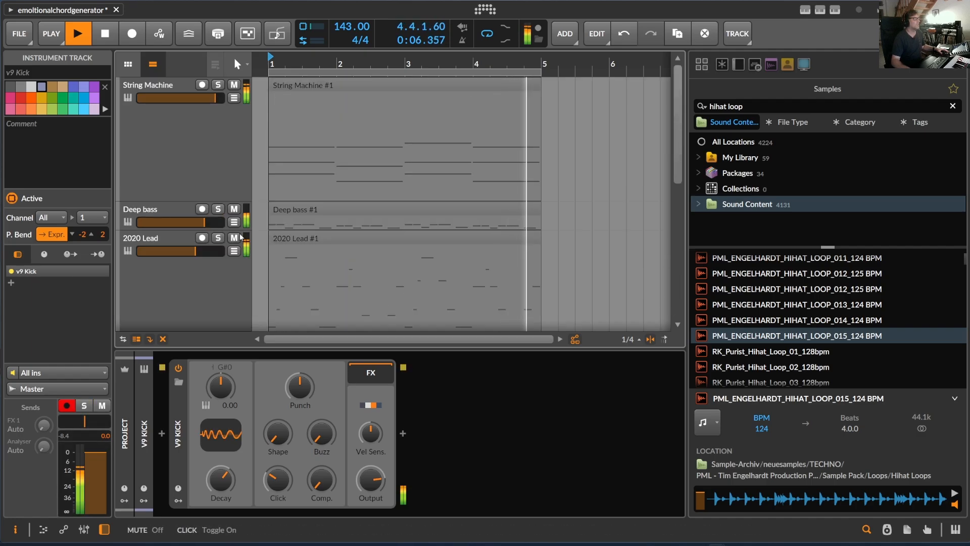
{"action": "scroll", "coordinate": [239, 233], "scroll_direction": "down", "scroll_amount": 6}
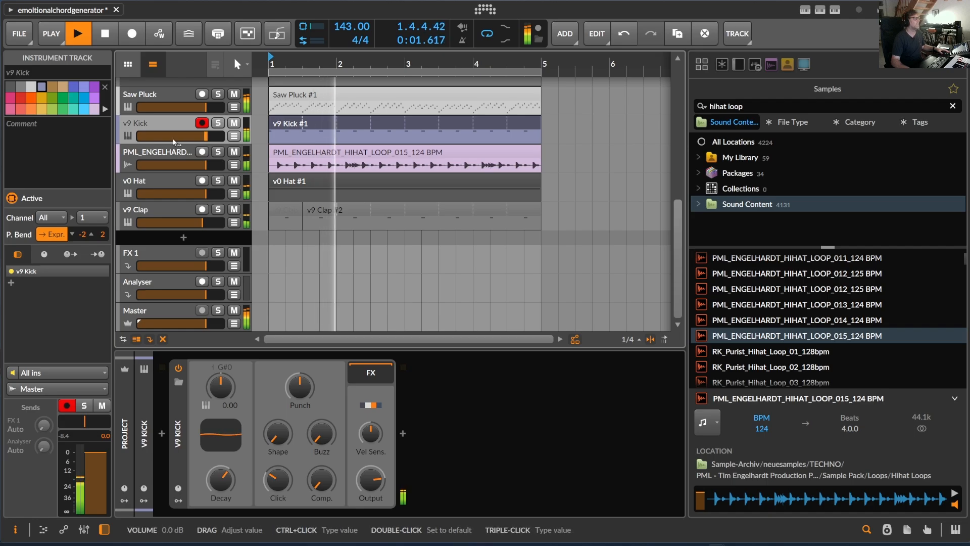
{"action": "key", "text": "space"}
Step: Add a group track directly after the Saw Pluck track
{"action": "left_click", "coordinate": [167, 92]}
{"action": "scroll", "coordinate": [182, 121], "scroll_direction": "up", "scroll_amount": 6}
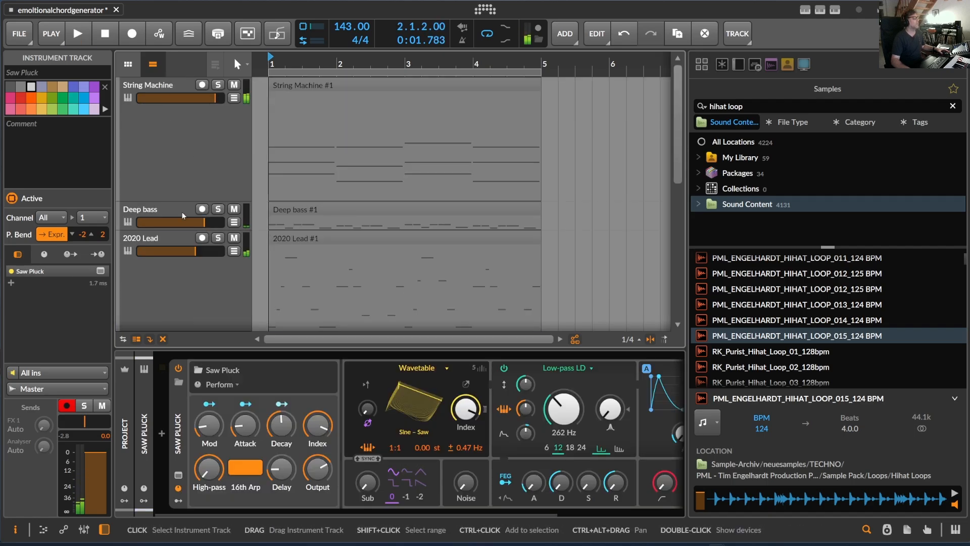
{"action": "scroll", "coordinate": [183, 214], "scroll_direction": "down", "scroll_amount": 6}
{"action": "scroll", "coordinate": [164, 171], "scroll_direction": "up", "scroll_amount": 1}
{"action": "left_click", "coordinate": [162, 171]}
{"action": "left_click", "coordinate": [168, 146]}
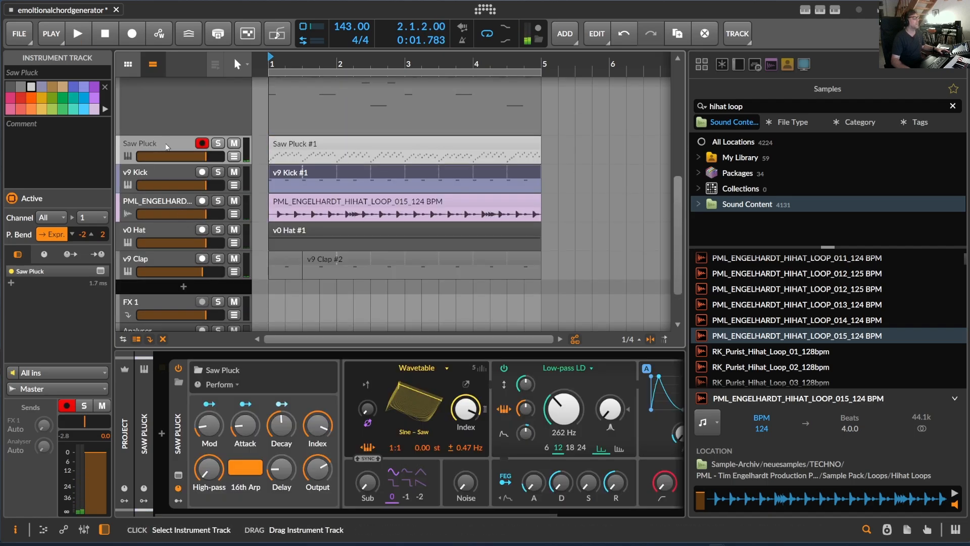
{"action": "left_click", "coordinate": [566, 34]}
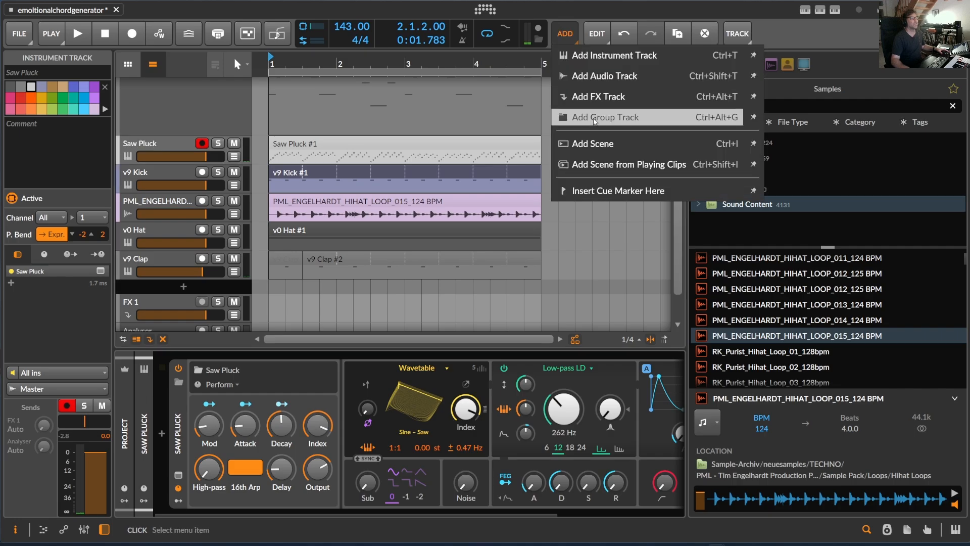
{"action": "left_click", "coordinate": [595, 117]}
Step: Move the four tracks from String Machine to Saw Pluck into the new group track and test its mute during playback
{"action": "left_click", "coordinate": [174, 145]}
{"action": "scroll", "coordinate": [190, 148], "scroll_direction": "up", "scroll_amount": 6}
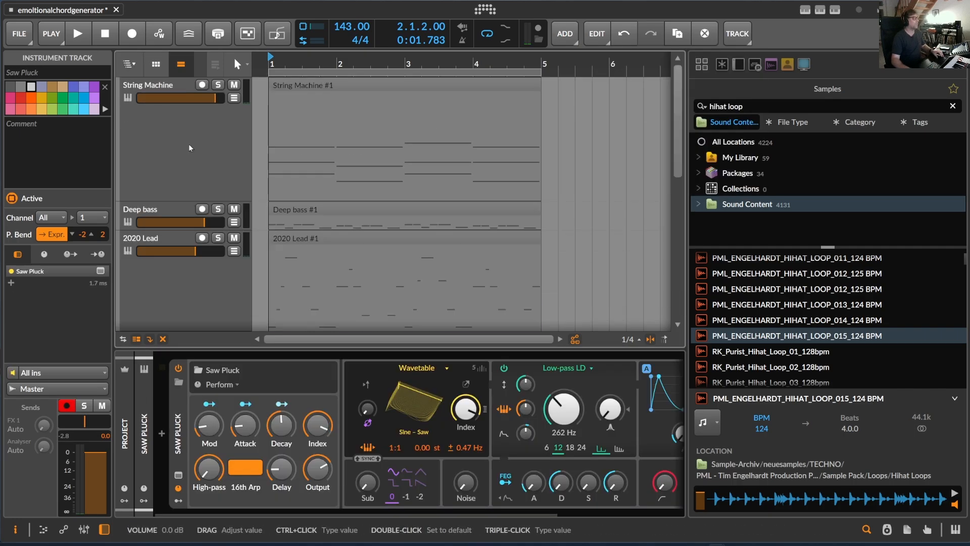
{"action": "left_click", "coordinate": [178, 84], "text": "shift"}
{"action": "scroll", "coordinate": [172, 132], "scroll_direction": "down", "scroll_amount": 6}
{"action": "left_click_drag", "start_coordinate": [164, 180], "coordinate": [164, 217]}
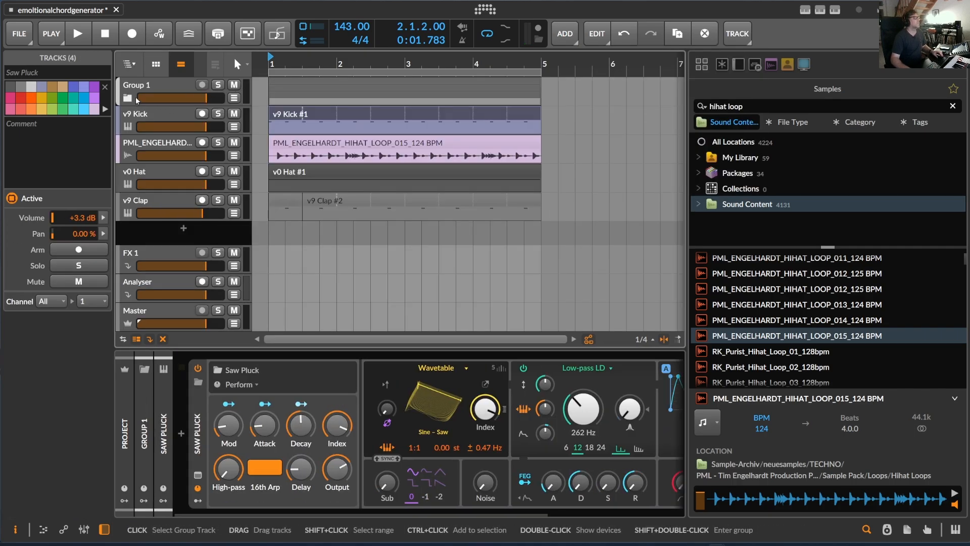
{"action": "left_click", "coordinate": [234, 84]}
{"action": "key", "text": "space"}
Step: Insert a Tool device on the Group 1 track
{"action": "left_click", "coordinate": [180, 84]}
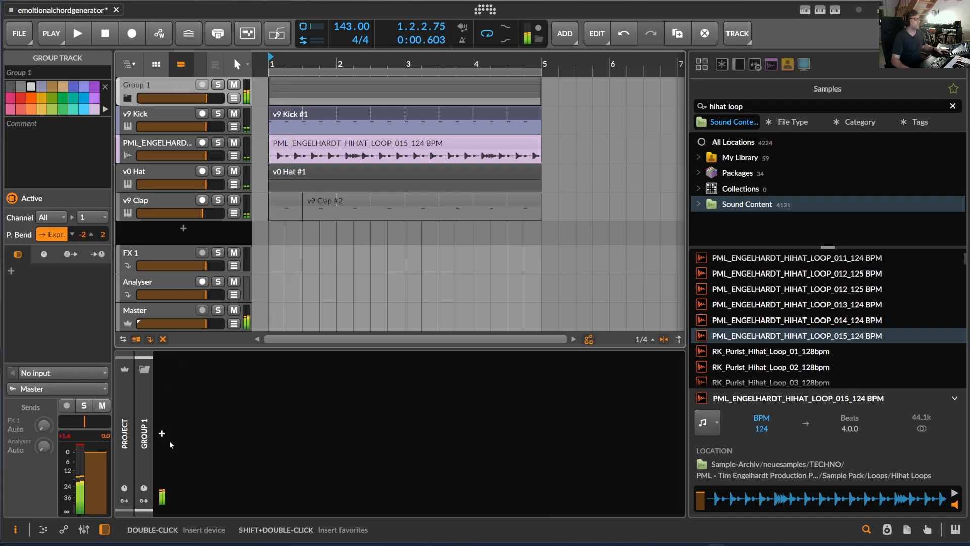
{"action": "left_click", "coordinate": [162, 435]}
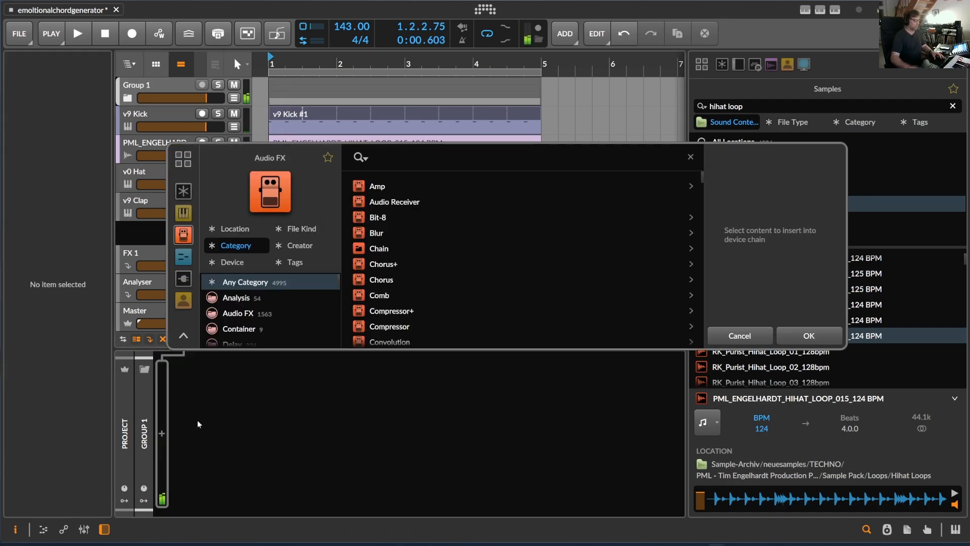
{"action": "type", "text": "tpoo"}
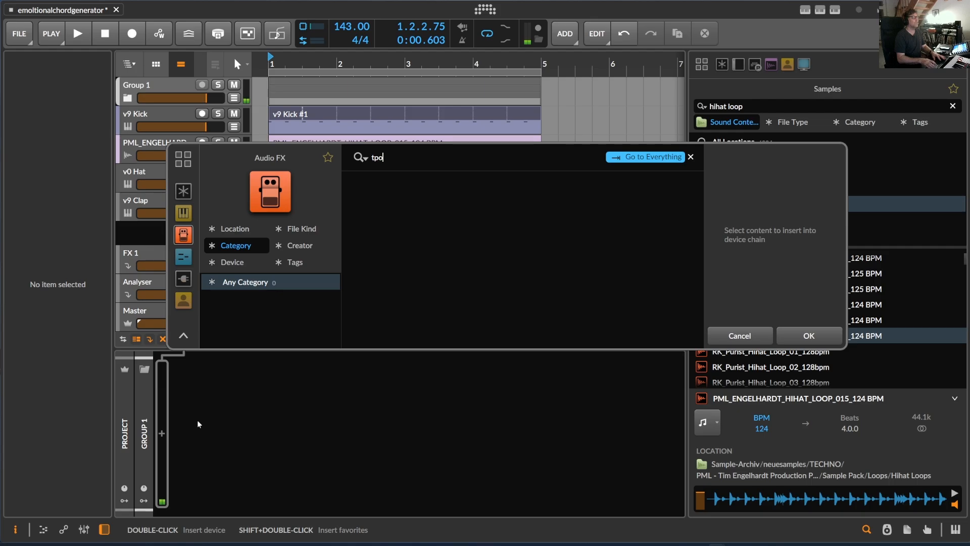
{"action": "key", "text": "BackSpace"}
{"action": "key", "text": "BackSpace"}
{"action": "type", "text": "ool"}
{"action": "left_click", "coordinate": [806, 335]}
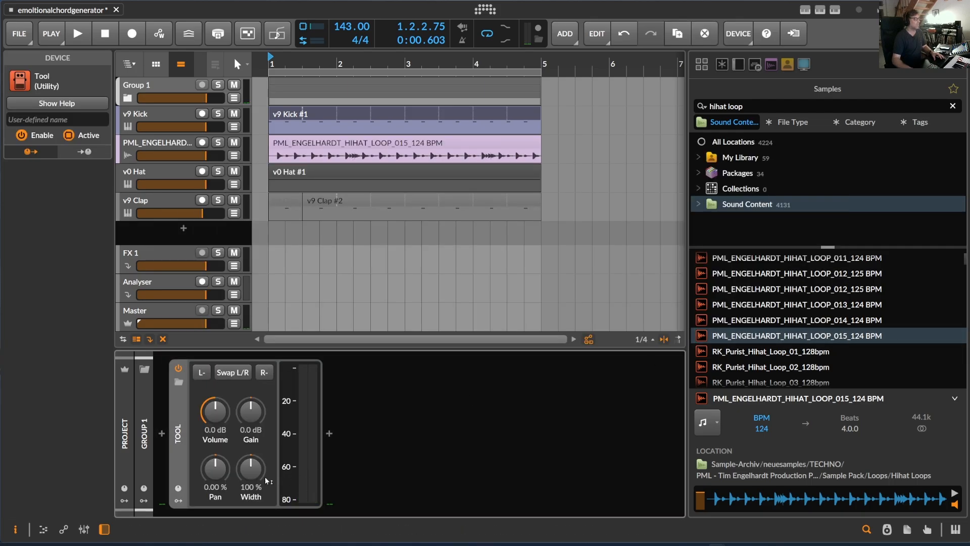
Step: Add a Note Sidechain modulator to the group's Tool device
{"action": "left_click", "coordinate": [177, 497]}
{"action": "left_click", "coordinate": [199, 384]}
{"action": "type", "text": "n"}
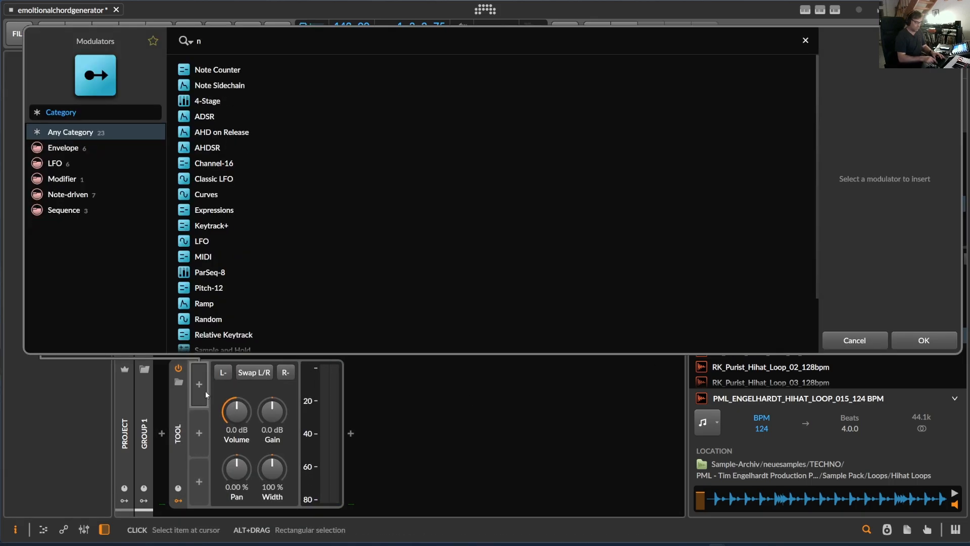
{"action": "type", "text": "ote"}
{"action": "left_click", "coordinate": [220, 85]}
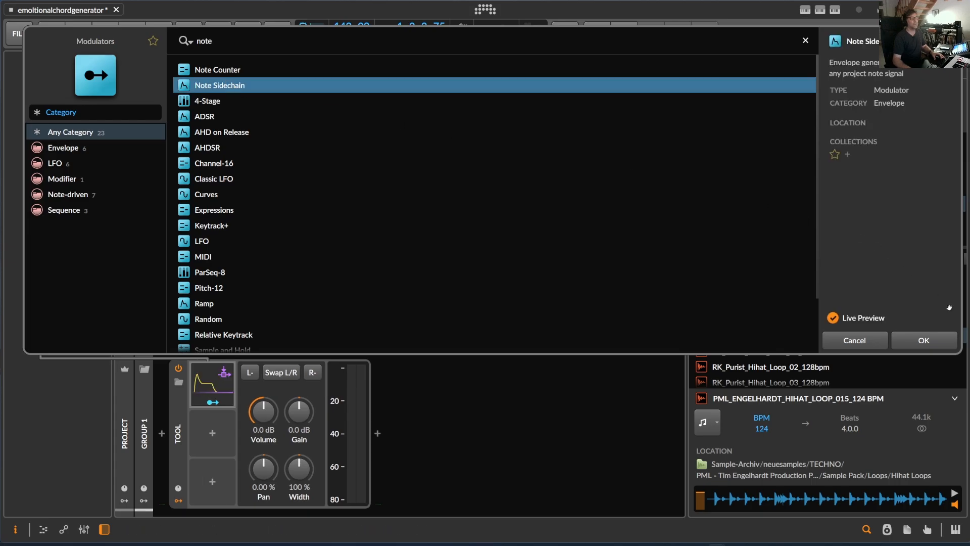
{"action": "left_click", "coordinate": [909, 345]}
Step: Set the Note Sidechain's source to v9 Kick and shorten its attack to the minimum
{"action": "left_click", "coordinate": [232, 384]}
{"action": "left_click", "coordinate": [293, 381]}
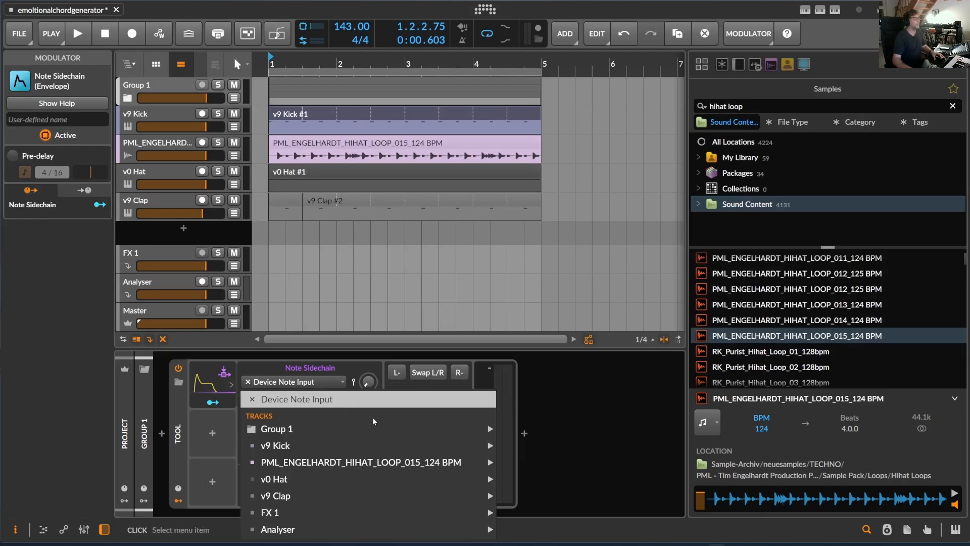
{"action": "mouse_move", "coordinate": [475, 445]}
{"action": "left_click", "coordinate": [523, 445]}
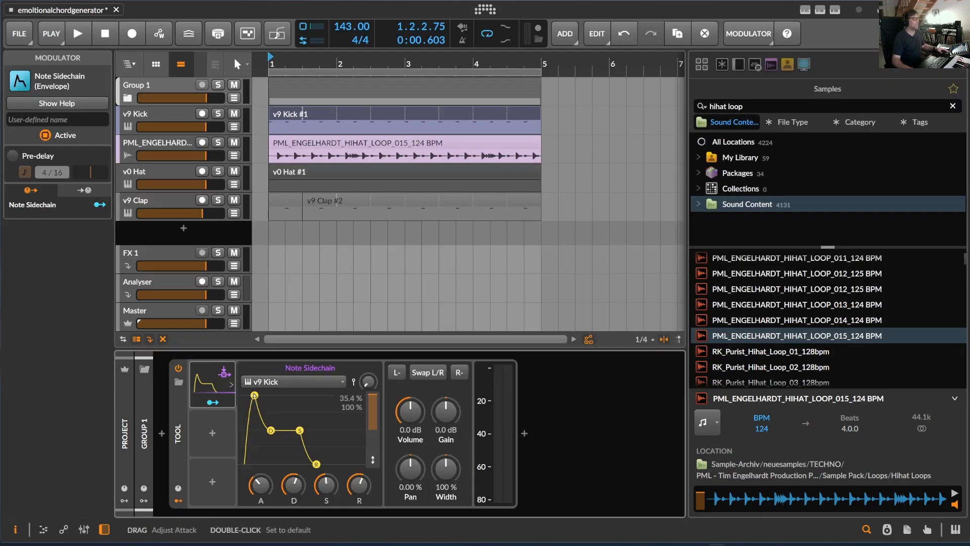
{"action": "left_click_drag", "start_coordinate": [256, 494], "coordinate": [258, 505]}
{"action": "key", "text": "space"}
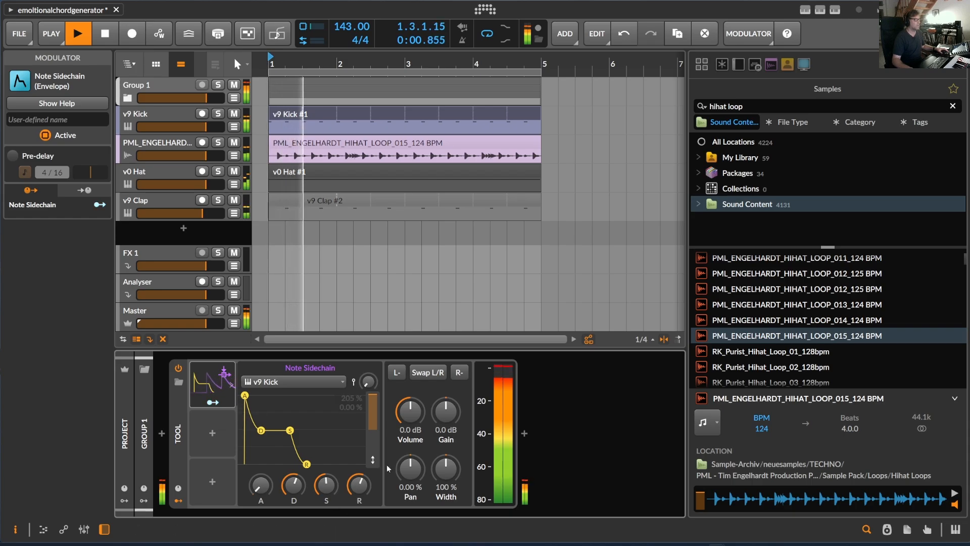
Step: Map the Note Sidechain to the Tool's Volume with an amount of -2.00, using full sustain and minimum decay and release
{"action": "left_click", "coordinate": [211, 403]}
{"action": "key", "text": "space"}
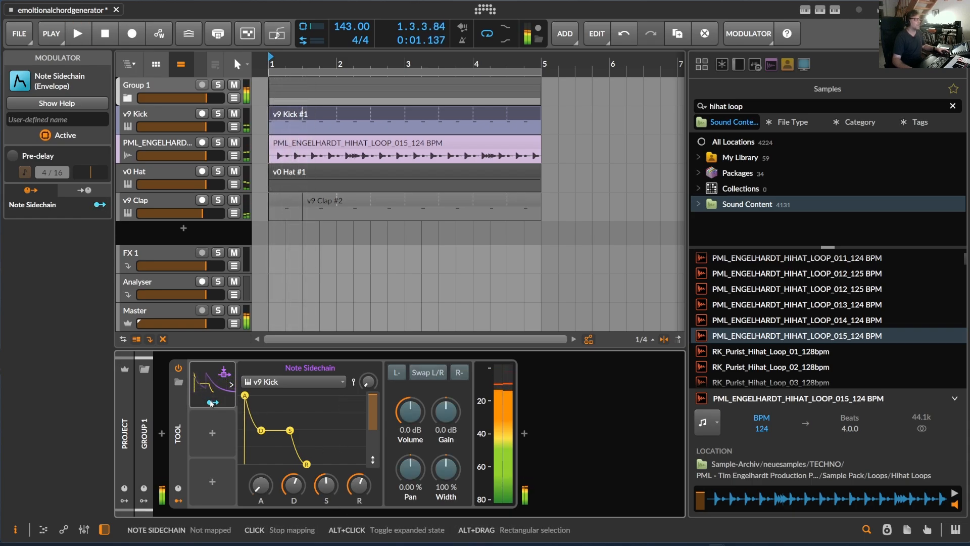
{"action": "left_click_drag", "start_coordinate": [408, 414], "coordinate": [407, 515]}
{"action": "left_click", "coordinate": [212, 403]}
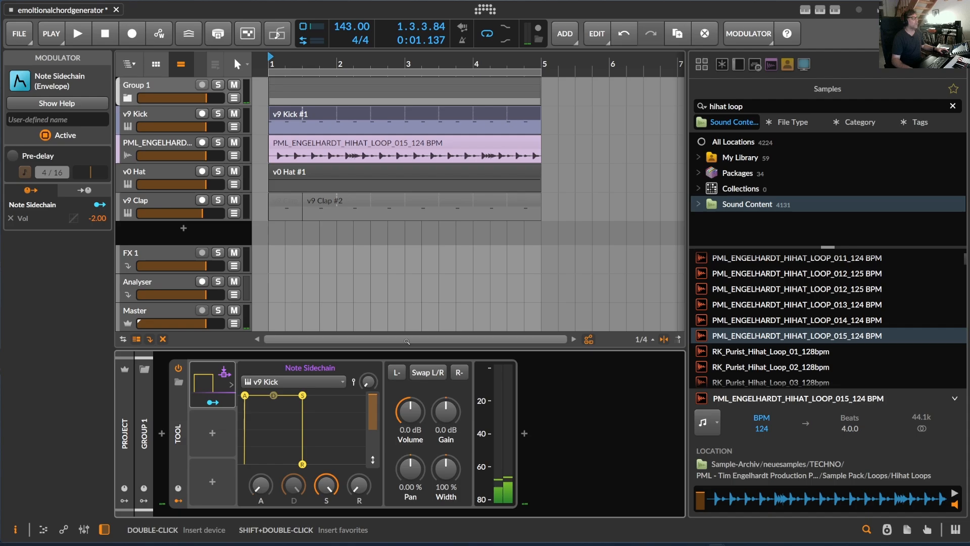
{"action": "key", "text": "space"}
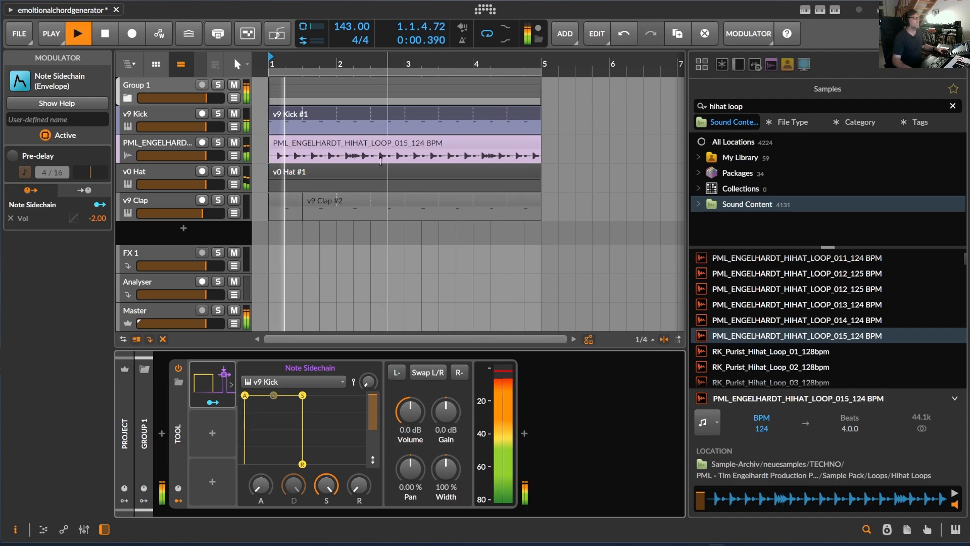
{"action": "key", "text": "space"}
Step: Open the v9 Kick #1 clip, lengthen all its kick notes to 0.0.2.00 and replay the arrangement
{"action": "double_click", "coordinate": [279, 119]}
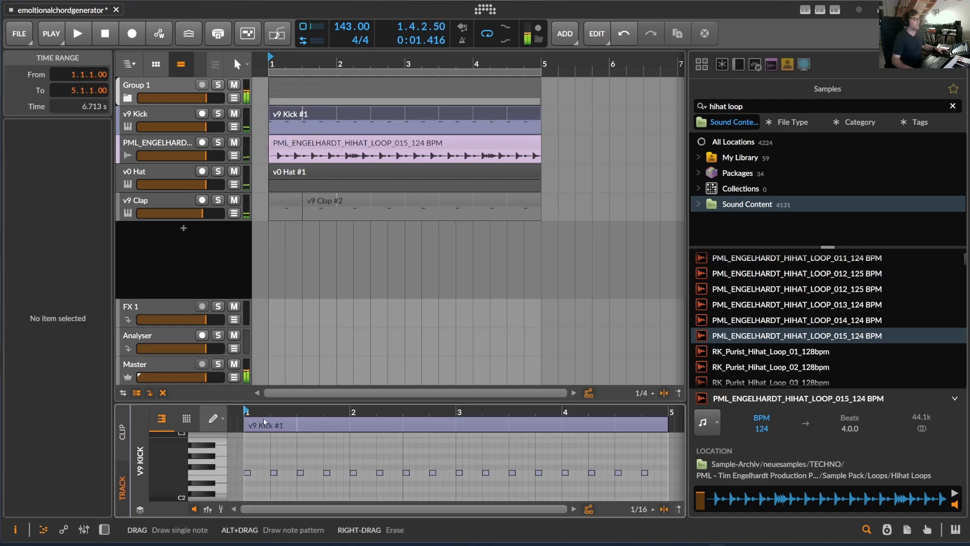
{"action": "left_click_drag", "start_coordinate": [268, 403], "coordinate": [626, 130]}
{"action": "key", "text": "b"}
{"action": "key", "text": "1"}
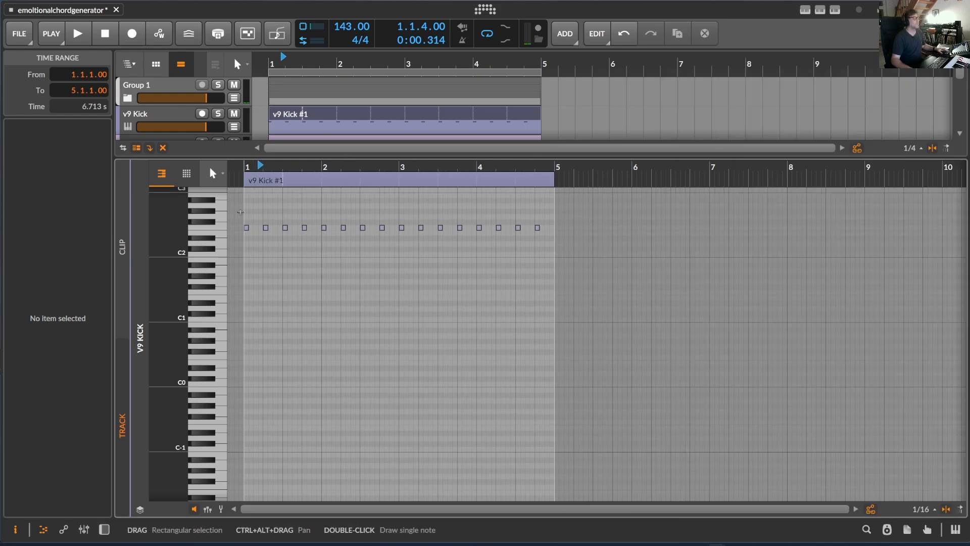
{"action": "left_click_drag", "start_coordinate": [242, 210], "coordinate": [632, 275]}
{"action": "left_click_drag", "start_coordinate": [299, 167], "coordinate": [488, 177]}
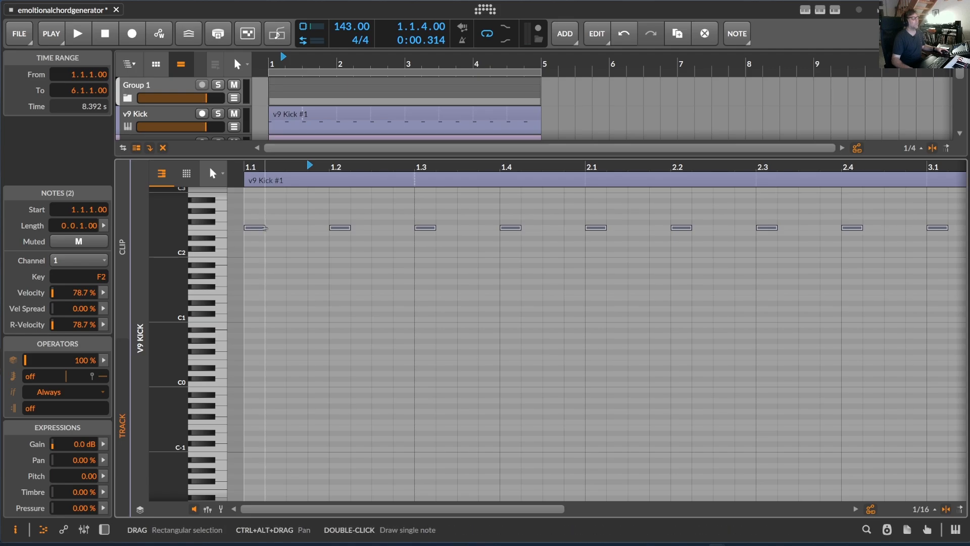
{"action": "left_click_drag", "start_coordinate": [264, 227], "coordinate": [287, 231]}
{"action": "key", "text": "space"}
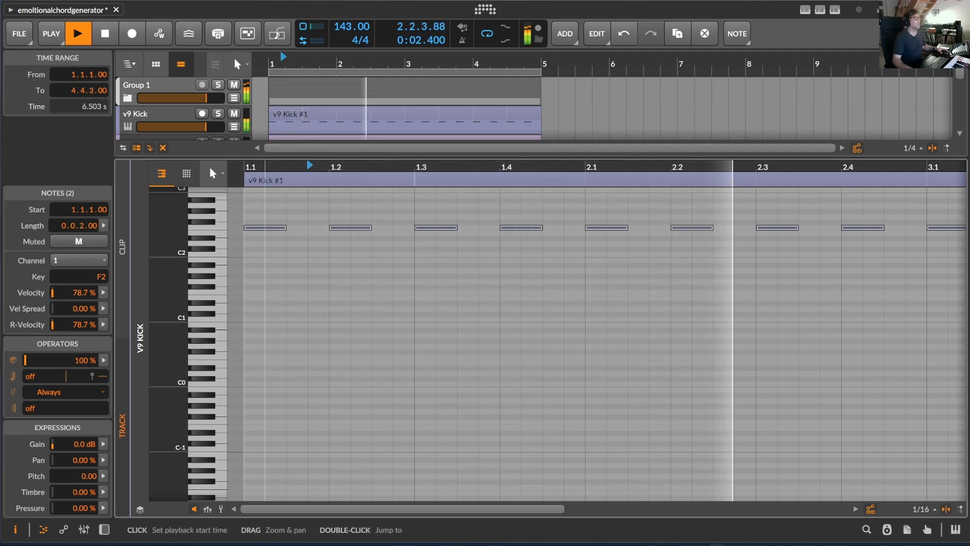
Step: Try to shorten the kick notes slightly in the v9 Kick #1 clip
{"action": "left_click_drag", "start_coordinate": [277, 167], "coordinate": [277, 150]}
{"action": "left_click_drag", "start_coordinate": [270, 229], "coordinate": [267, 231]}
{"action": "left_click_drag", "start_coordinate": [261, 167], "coordinate": [260, 202]}
{"action": "left_click_drag", "start_coordinate": [315, 167], "coordinate": [316, 170]}
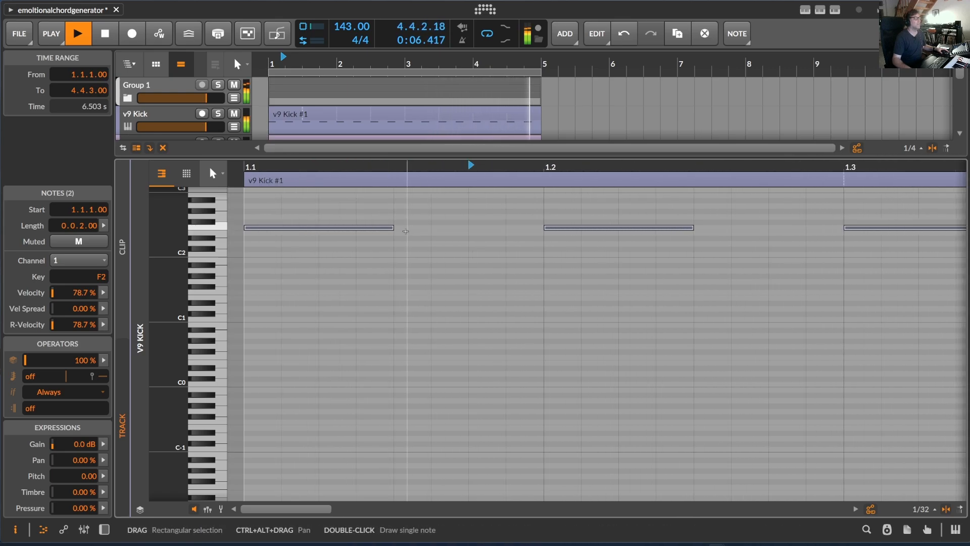
{"action": "mouse_move", "coordinate": [394, 228]}
{"action": "left_mouse_down"}
{"action": "mouse_move", "coordinate": [357, 228]}
{"action": "mouse_move", "coordinate": [383, 228]}
{"action": "left_mouse_up"}
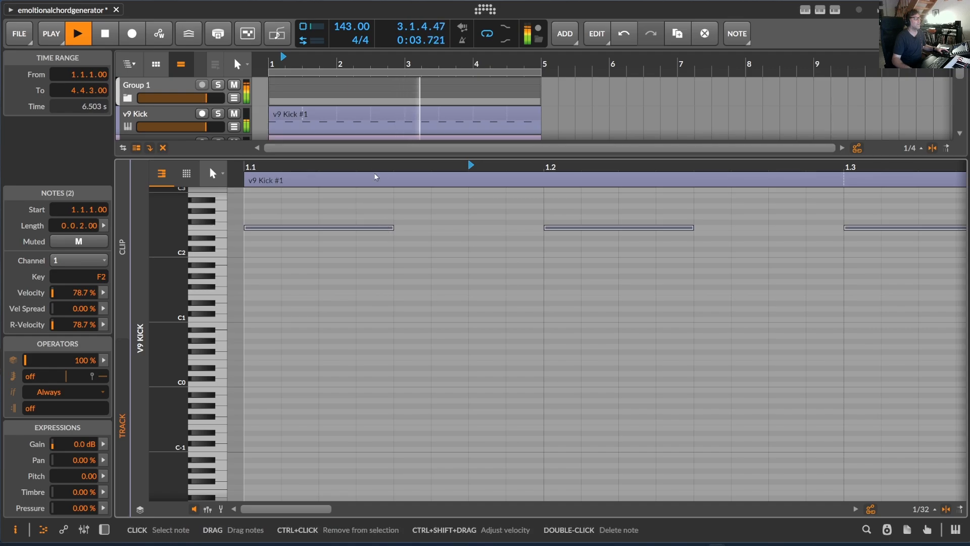
Step: Close the note editor, stop playback and insert a Multiband FX-2 before the Tool device on Group 1
{"action": "key", "text": "e"}
{"action": "key", "text": "space"}
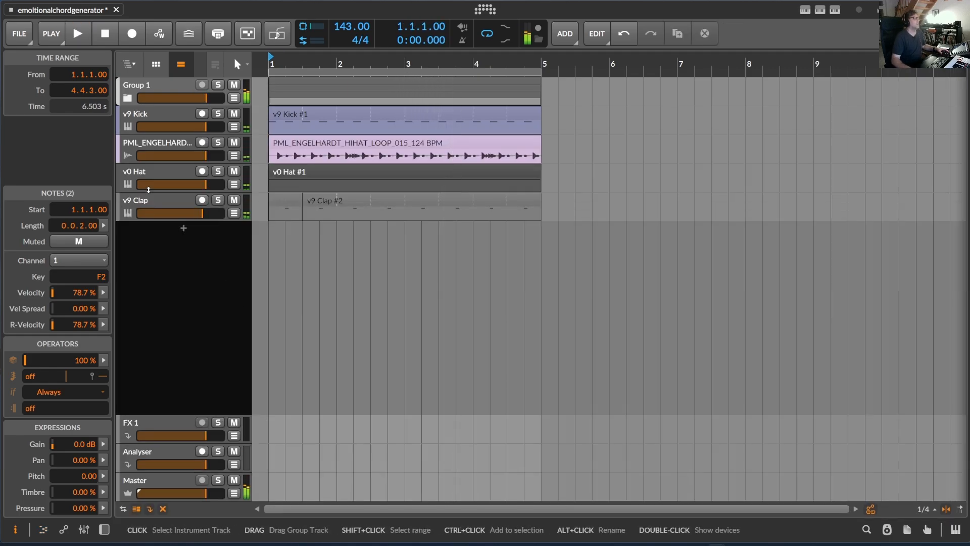
{"action": "left_click", "coordinate": [142, 86]}
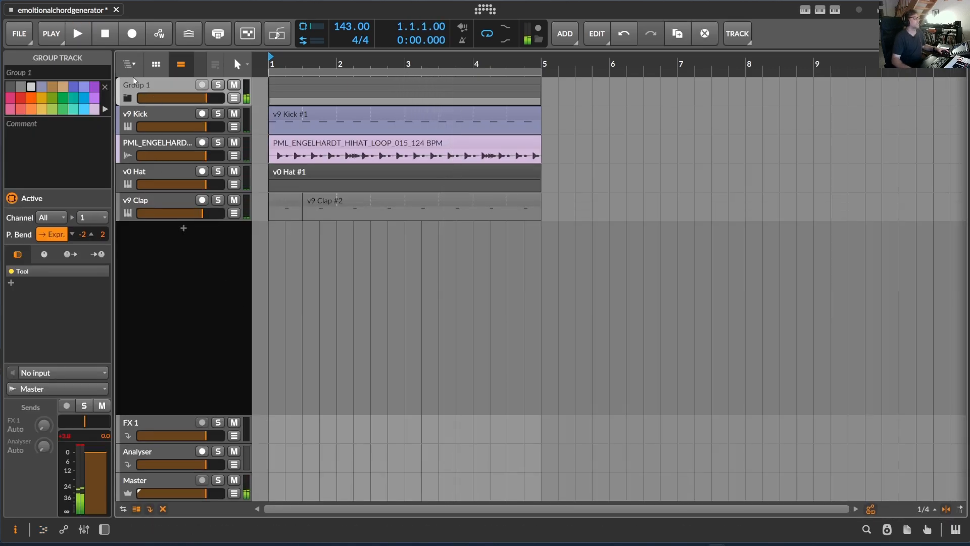
{"action": "double_click", "coordinate": [145, 90]}
{"action": "left_click", "coordinate": [162, 434]}
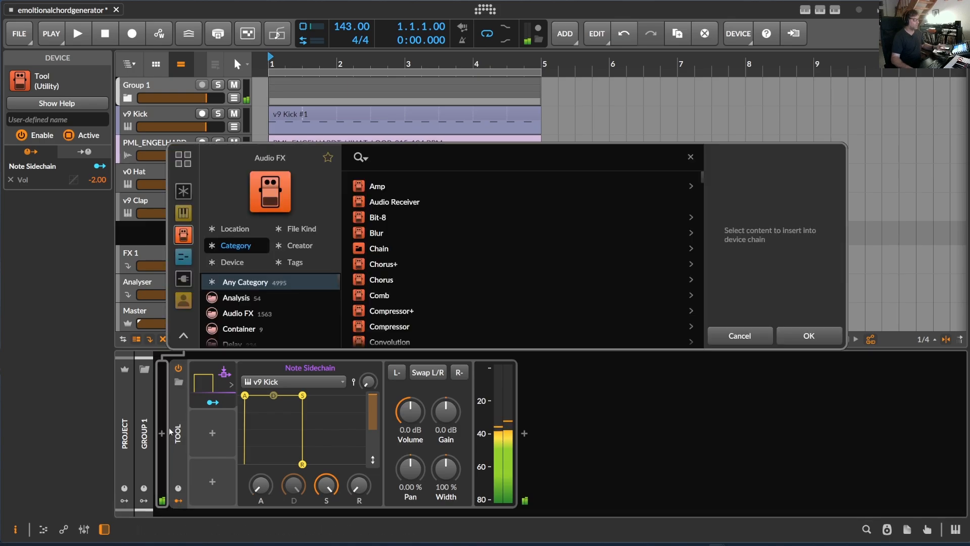
{"action": "type", "text": "fx"}
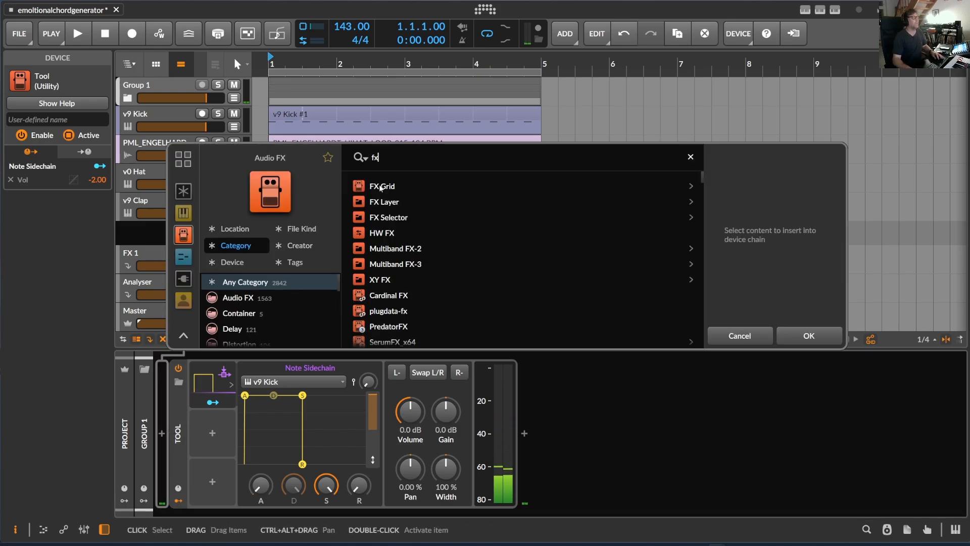
{"action": "double_click", "coordinate": [399, 250]}
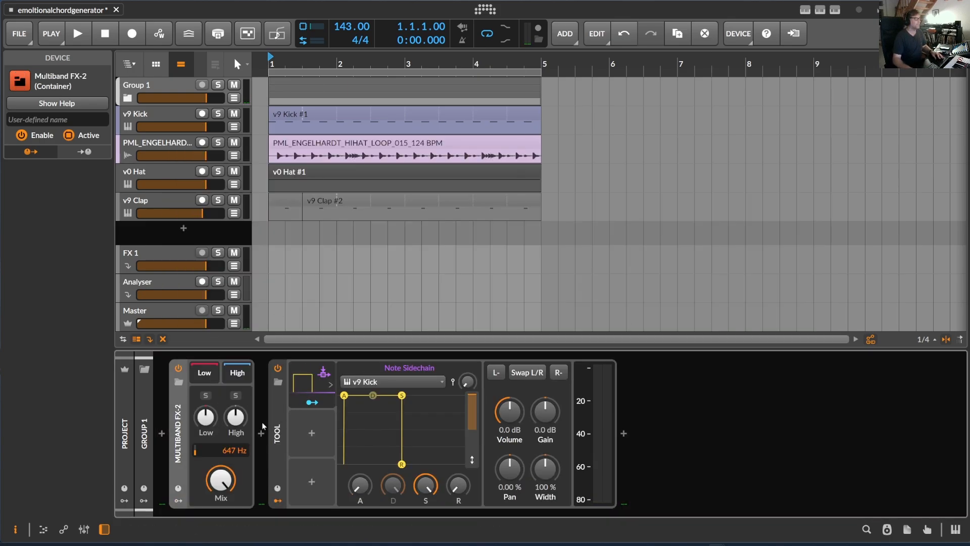
Step: Move the Tool with its Note Sidechain into the Multiband FX-2's Low band and set the crossover to 393 Hz
{"action": "left_click", "coordinate": [280, 407]}
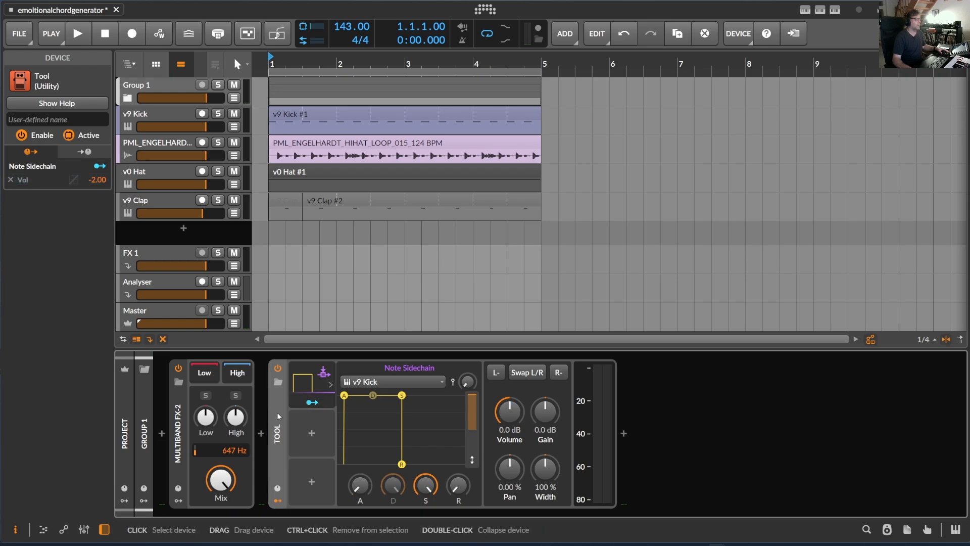
{"action": "left_click_drag", "start_coordinate": [221, 378], "coordinate": [211, 377]}
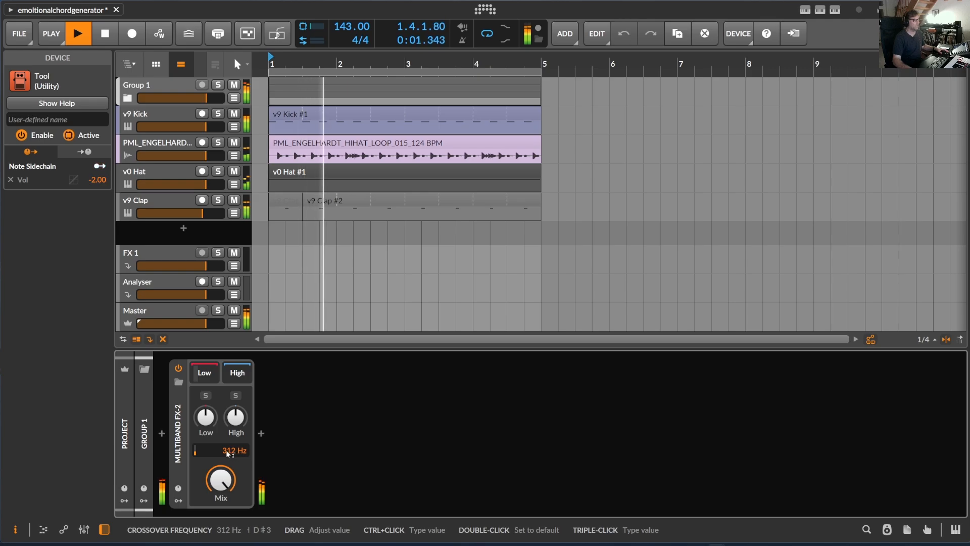
{"action": "mouse_move", "coordinate": [222, 450]}
{"action": "left_mouse_down"}
{"action": "mouse_move", "coordinate": [223, 429]}
{"action": "mouse_move", "coordinate": [223, 445]}
{"action": "left_mouse_up"}
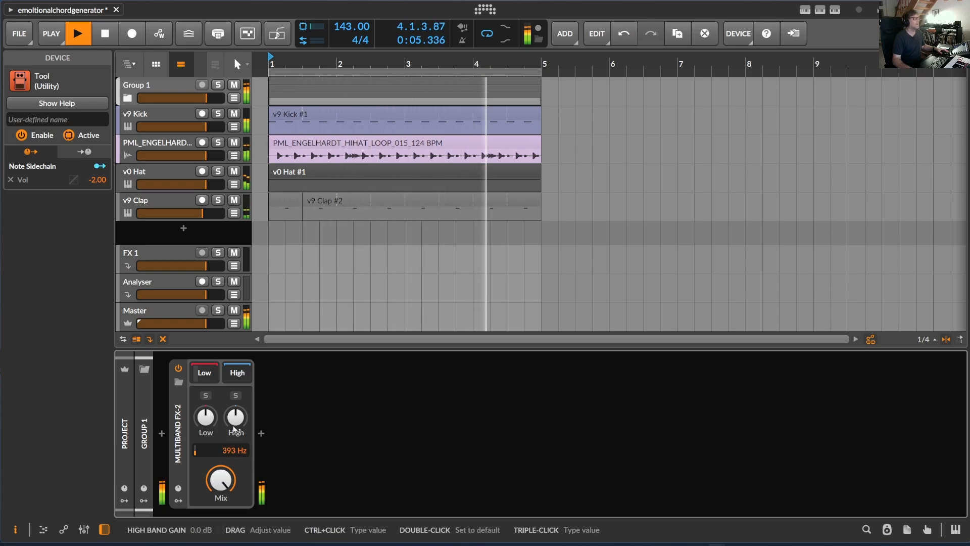
Step: Mute the v0 Hat track and select the v9 Kick track
{"action": "left_click", "coordinate": [172, 177]}
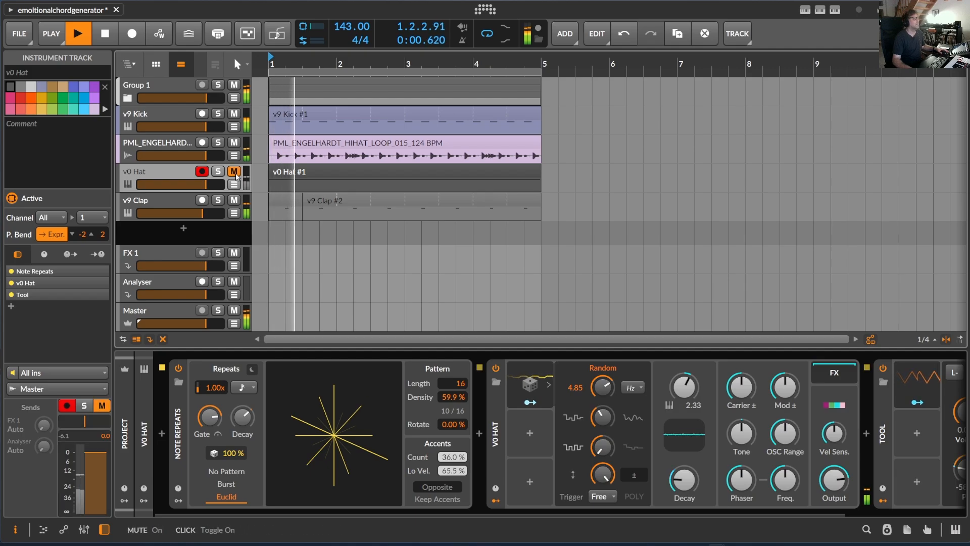
{"action": "left_click", "coordinate": [234, 172]}
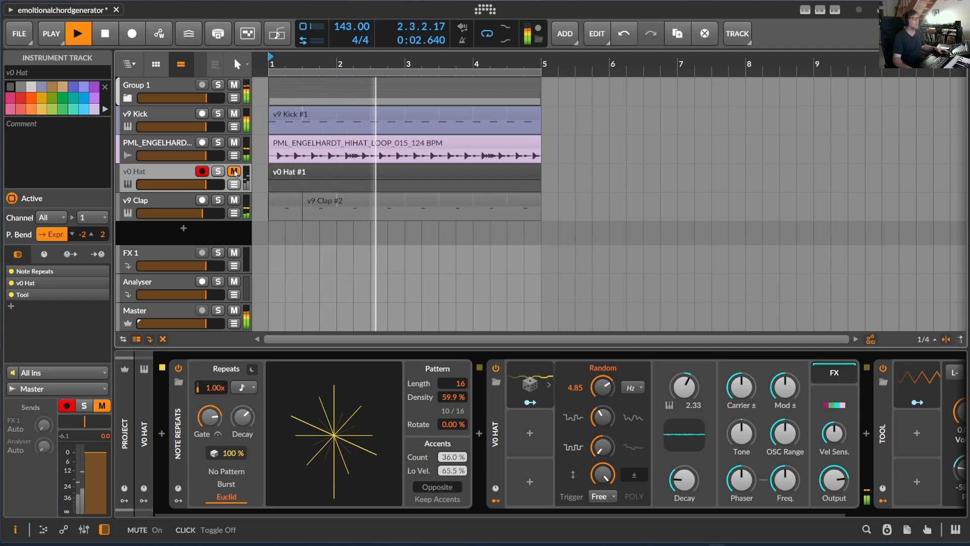
{"action": "left_click", "coordinate": [192, 131]}
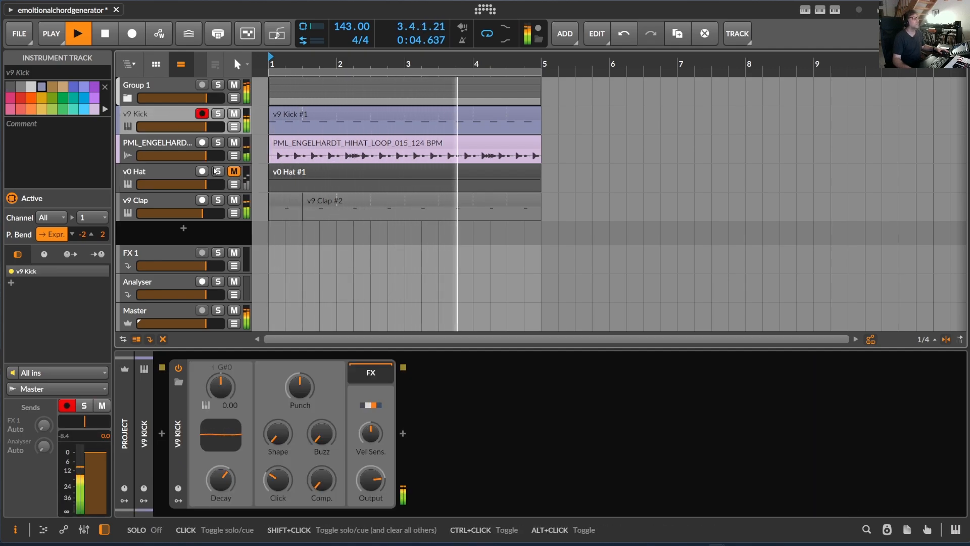
Step: Expand Group 1 to show its child tracks and mute the 2020 Lead track
{"action": "left_click", "coordinate": [128, 98]}
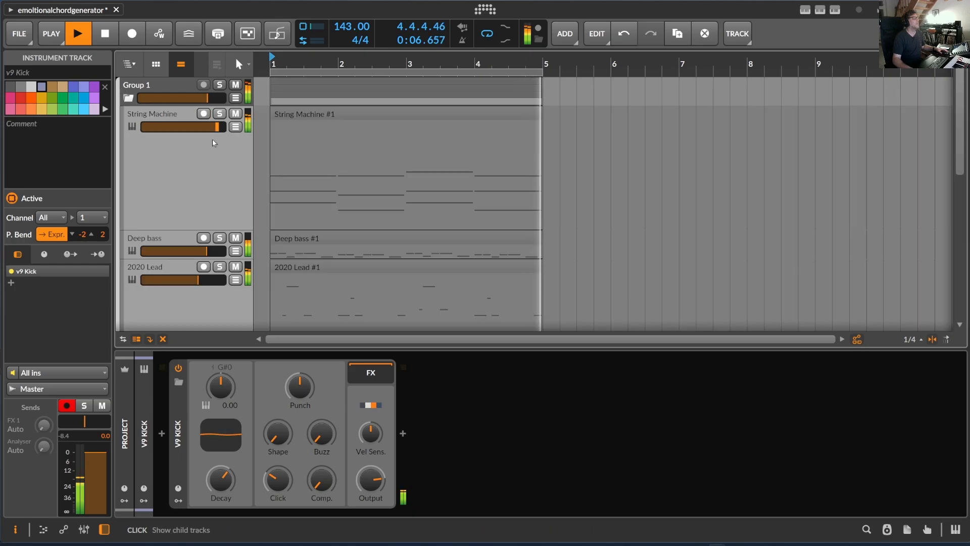
{"action": "scroll", "coordinate": [221, 256], "scroll_direction": "down", "scroll_amount": 4}
{"action": "scroll", "coordinate": [221, 255], "scroll_direction": "up", "scroll_amount": 2}
{"action": "scroll", "coordinate": [221, 256], "scroll_direction": "down", "scroll_amount": 2}
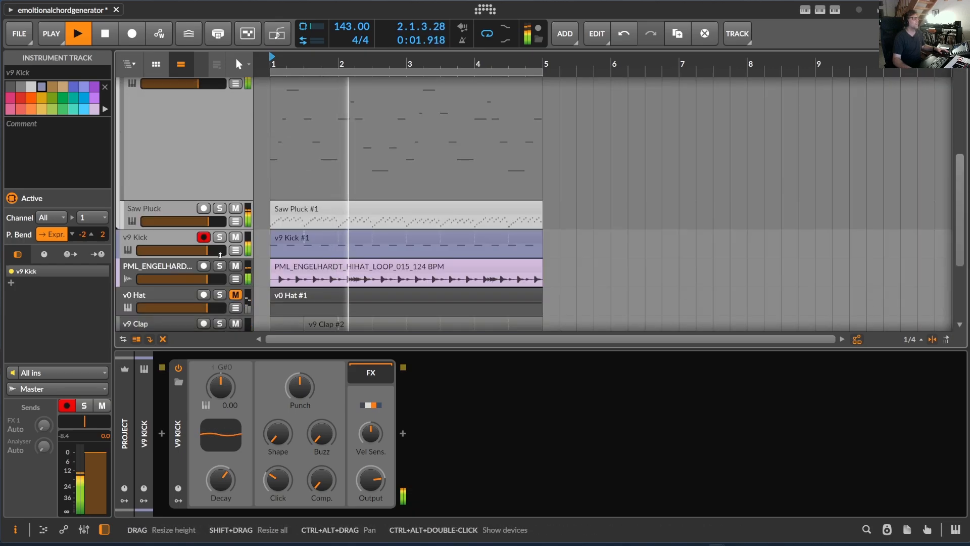
{"action": "scroll", "coordinate": [220, 257], "scroll_direction": "up", "scroll_amount": 3}
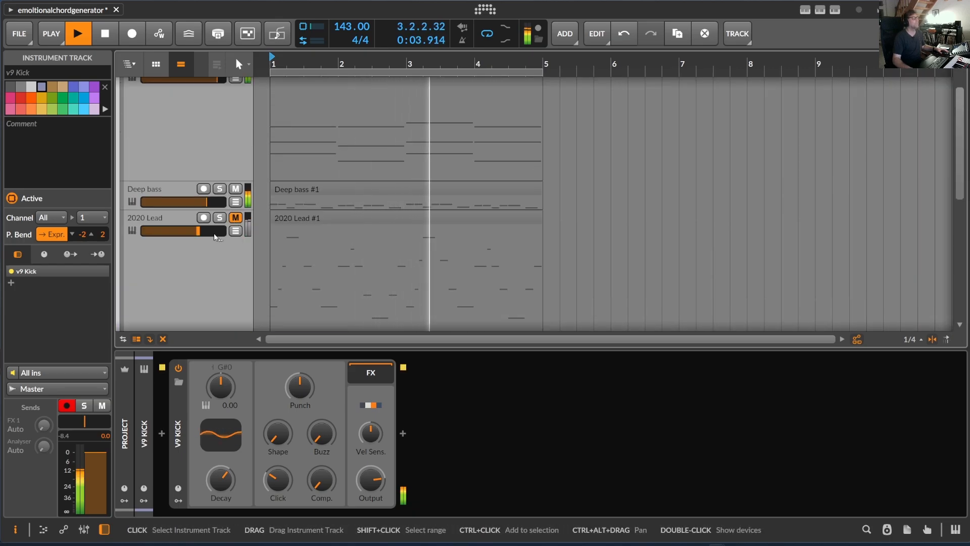
Step: Lower the Mod control of the Saw Pluck track's synth
{"action": "scroll", "coordinate": [220, 257], "scroll_direction": "up", "scroll_amount": 2}
{"action": "scroll", "coordinate": [213, 232], "scroll_direction": "down", "scroll_amount": 5}
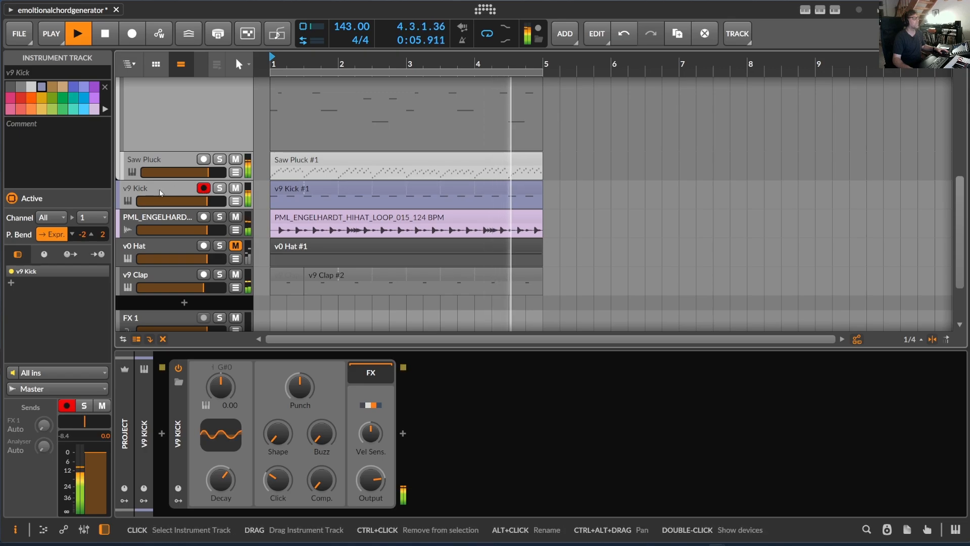
{"action": "left_click", "coordinate": [168, 160]}
{"action": "left_click_drag", "start_coordinate": [229, 424], "coordinate": [229, 454]}
Step: Select Group 1, stop playback and open the EmotionalChordGenerator controls
{"action": "scroll", "coordinate": [164, 87], "scroll_direction": "up", "scroll_amount": 5}
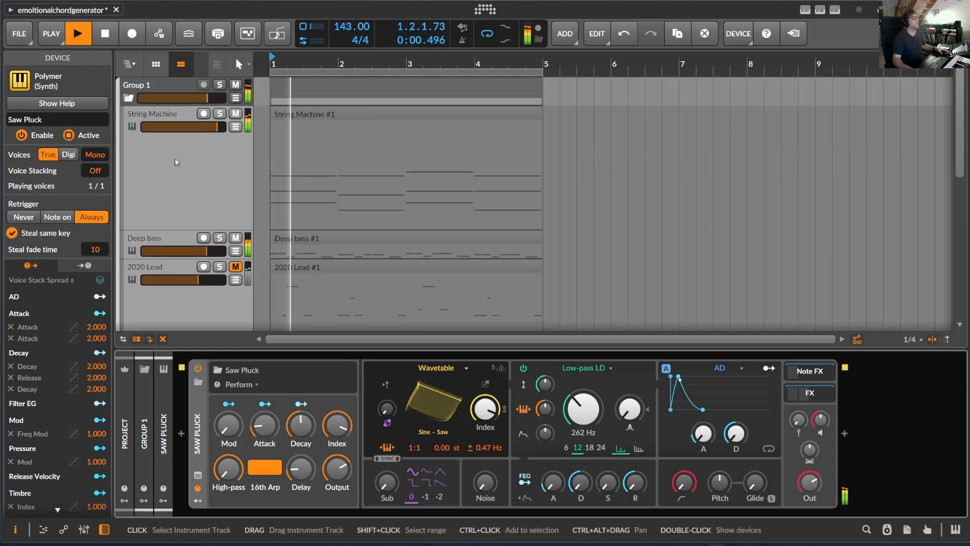
{"action": "left_click", "coordinate": [164, 87]}
{"action": "key", "text": "space"}
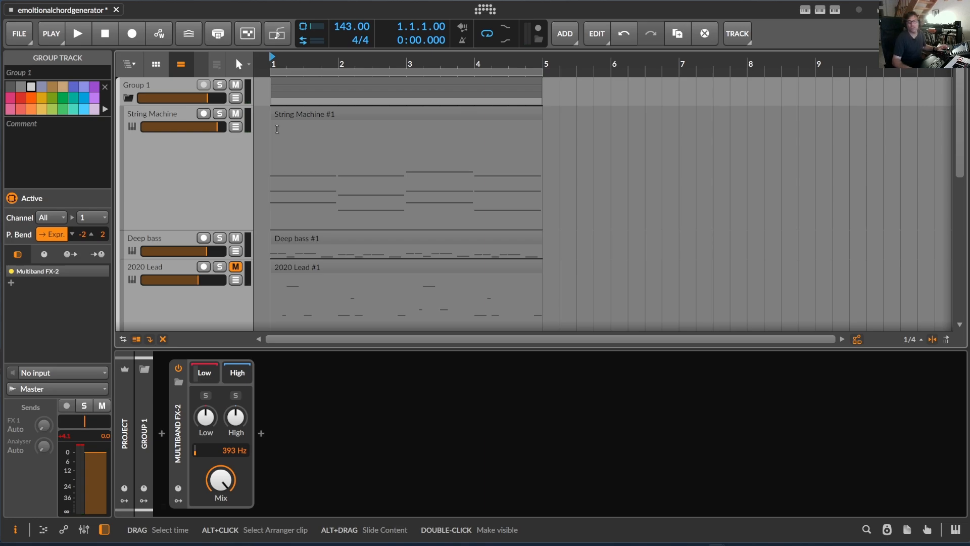
{"action": "left_click", "coordinate": [833, 11]}
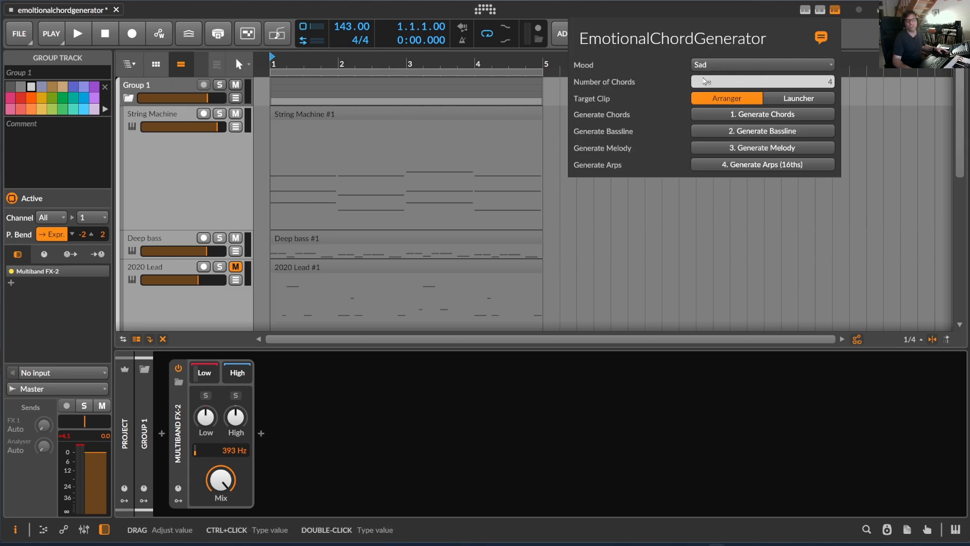